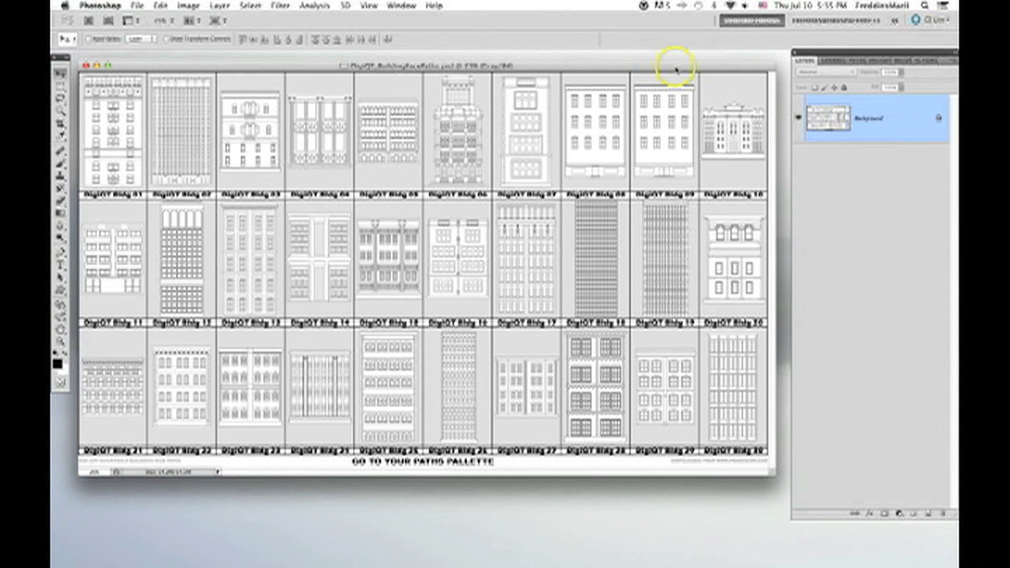
left_click_drag(668, 64, 666, 63)
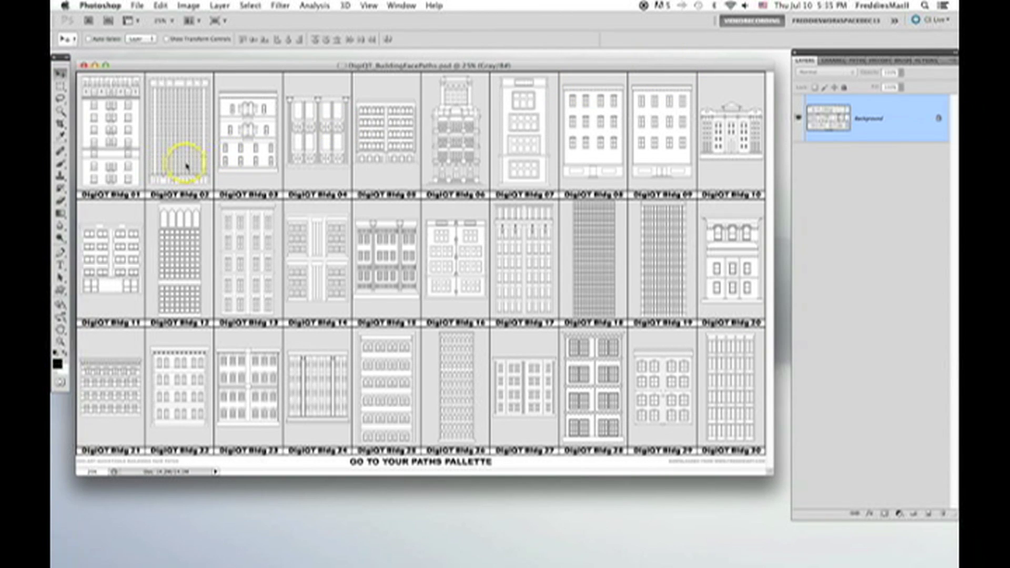
key("super+equal")
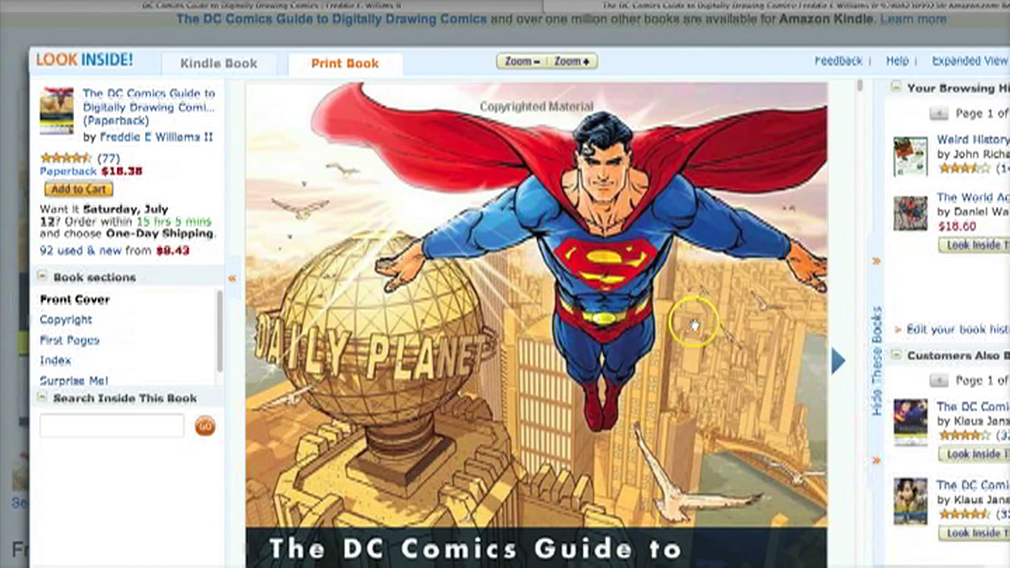
- Look over the front cover of The DC Comics Guide to Digitally Drawing Comics in the online book preview
scroll(694, 321, "down", 4)
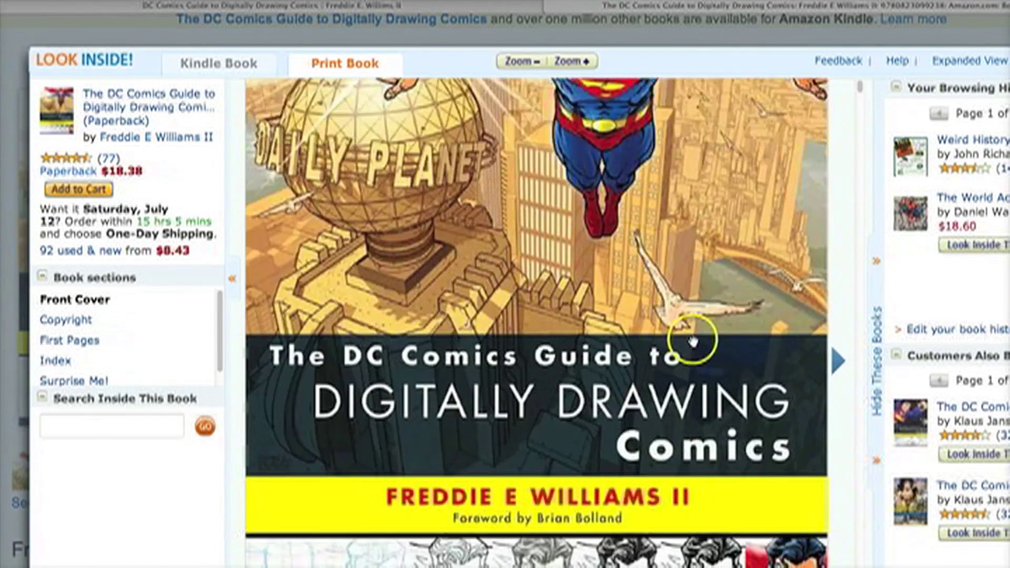
scroll(689, 340, "down", 2)
scroll(688, 342, "up", 5)
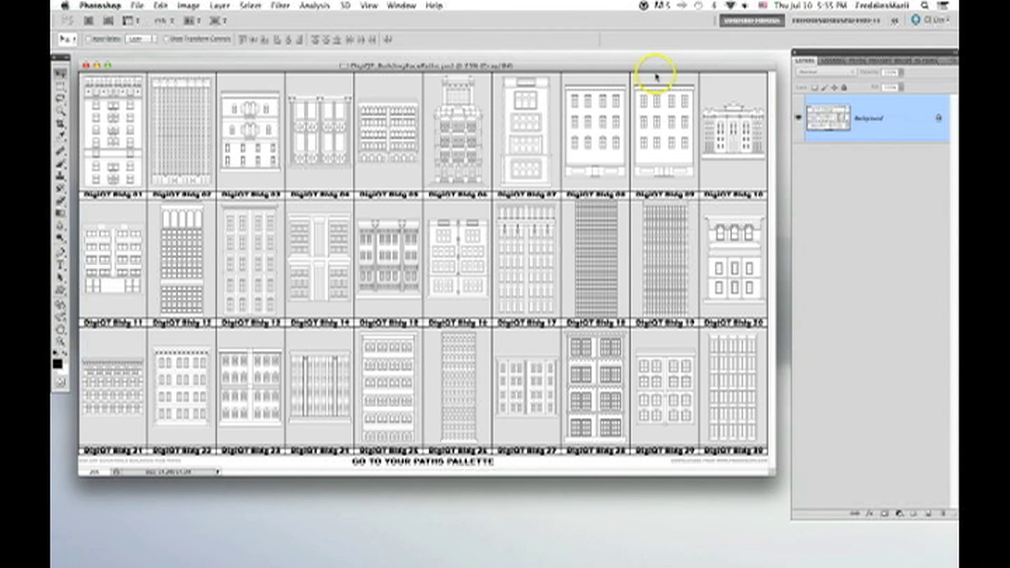
- Examine the building face drawings in the upper two rows of the DigiQT_BuildingFacePaths.psd sheet at 50% zoom
left_click_drag(668, 64, 665, 64)
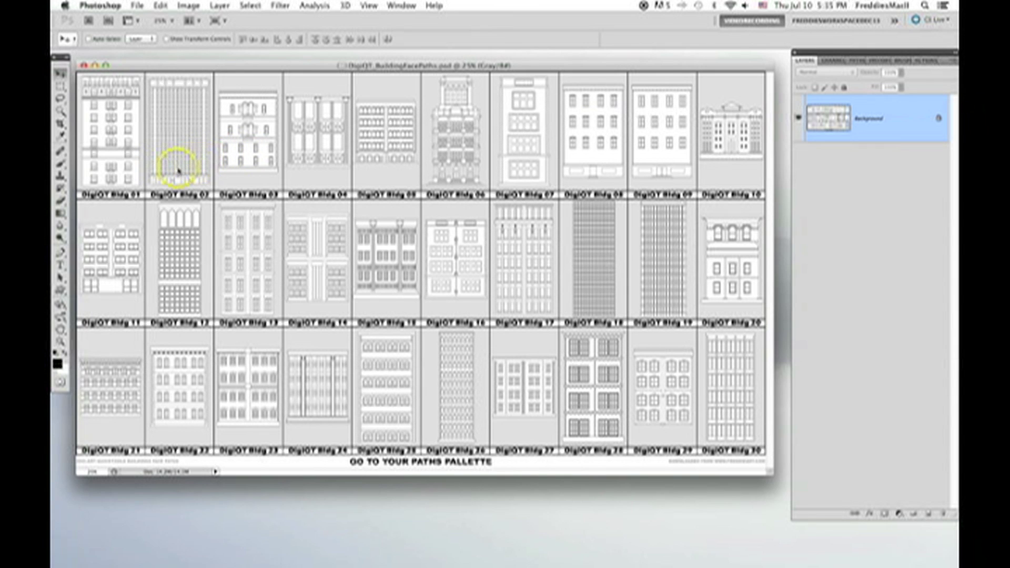
key("super+plus")
key("super+plus")
left_click_drag(172, 169, 427, 498)
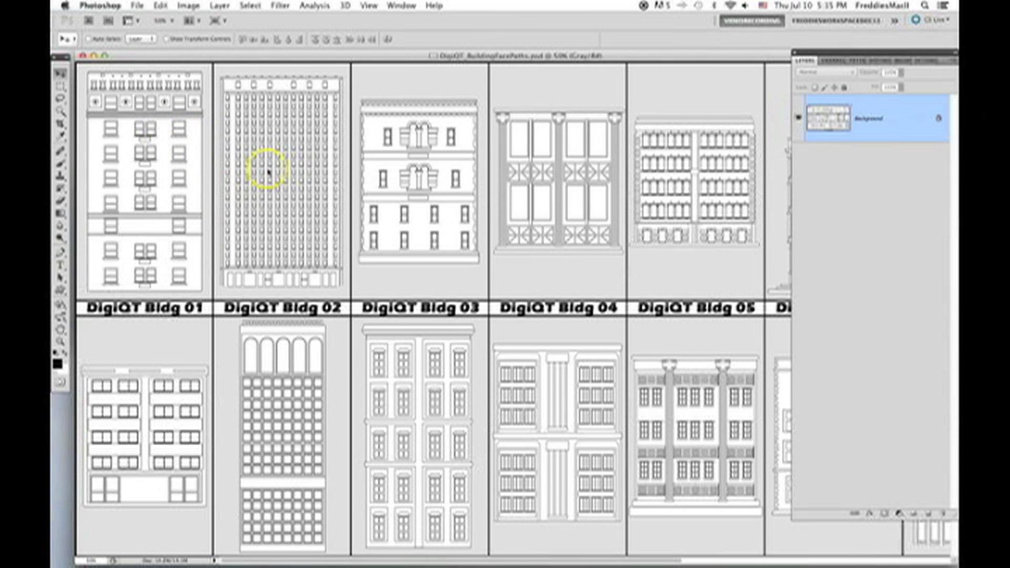
scroll(266, 169, "right", 5)
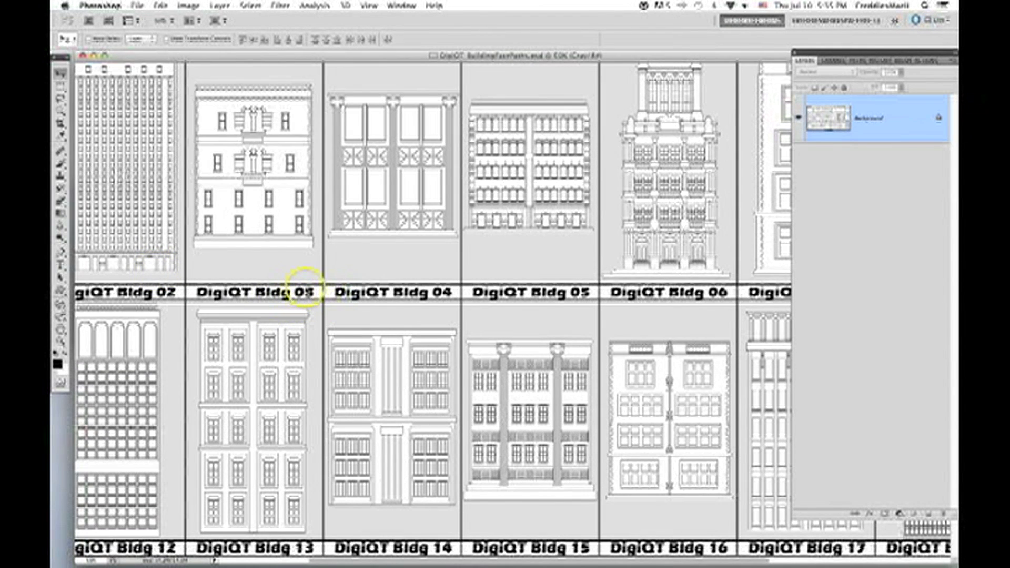
scroll(559, 230, "right", 6)
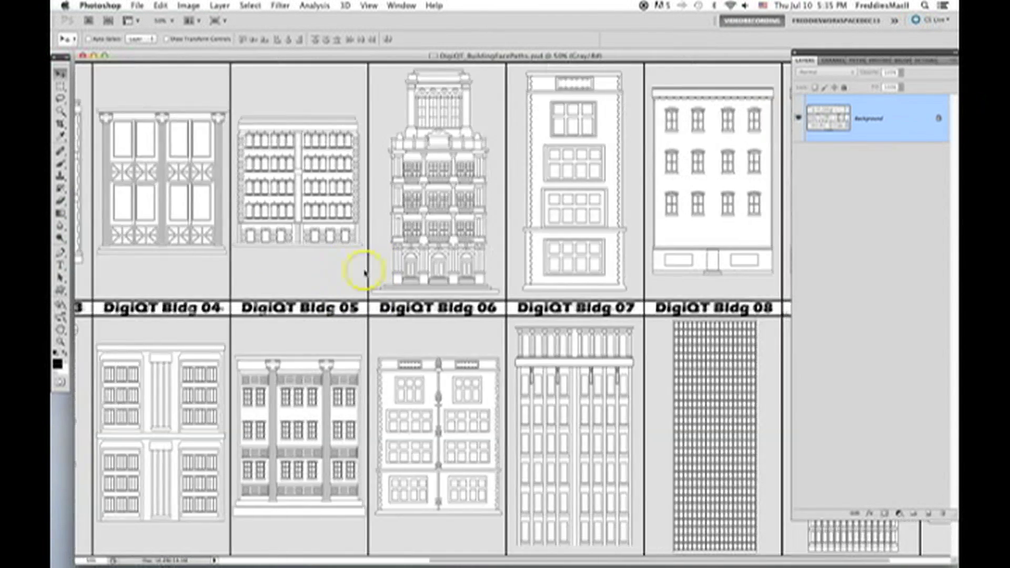
scroll(278, 285, "right", 2)
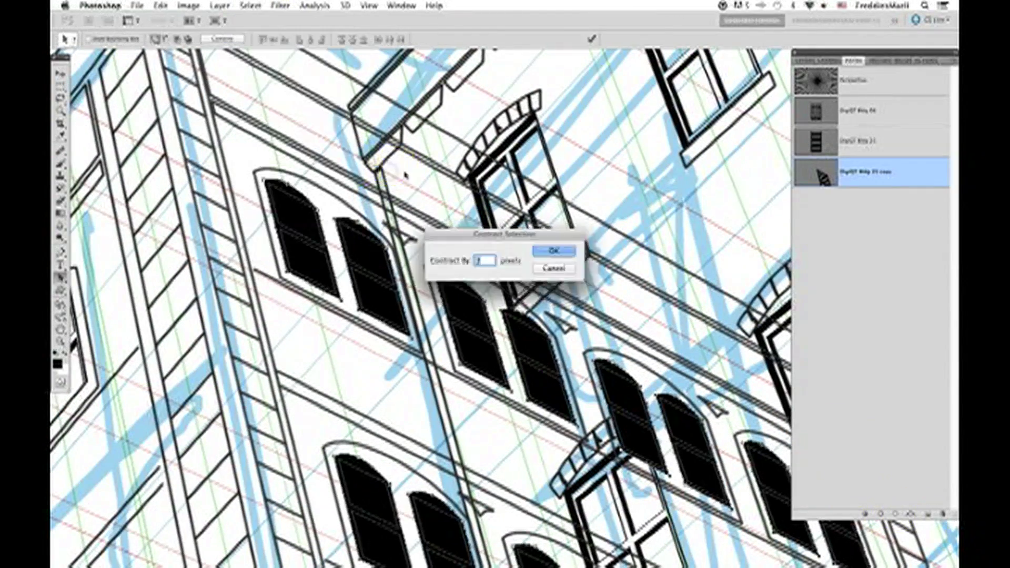
- Contract the selection of the filled arched windows and clear the black inside it, leaving thin window outlines
key("Return")
left_click(854, 179)
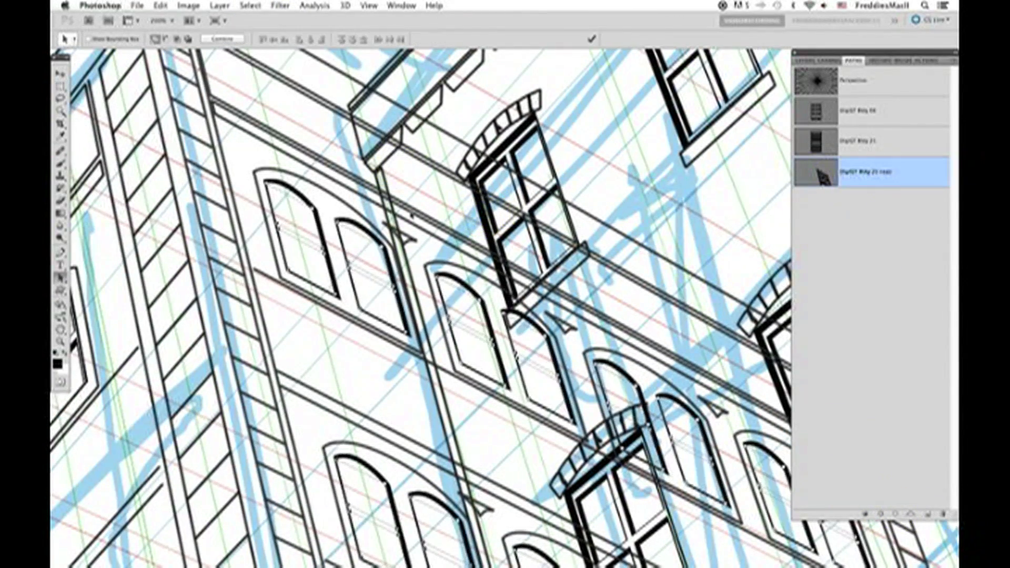
left_click(250, 6)
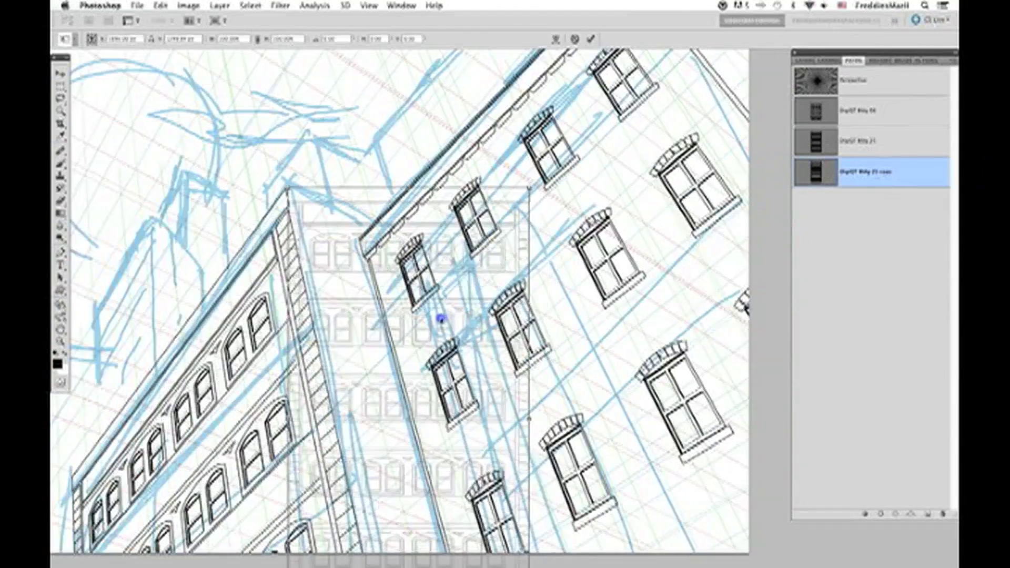
- Distort the copied building face path to fit the shaded side wall along the perspective grid
key("super+minus")
key("Return")
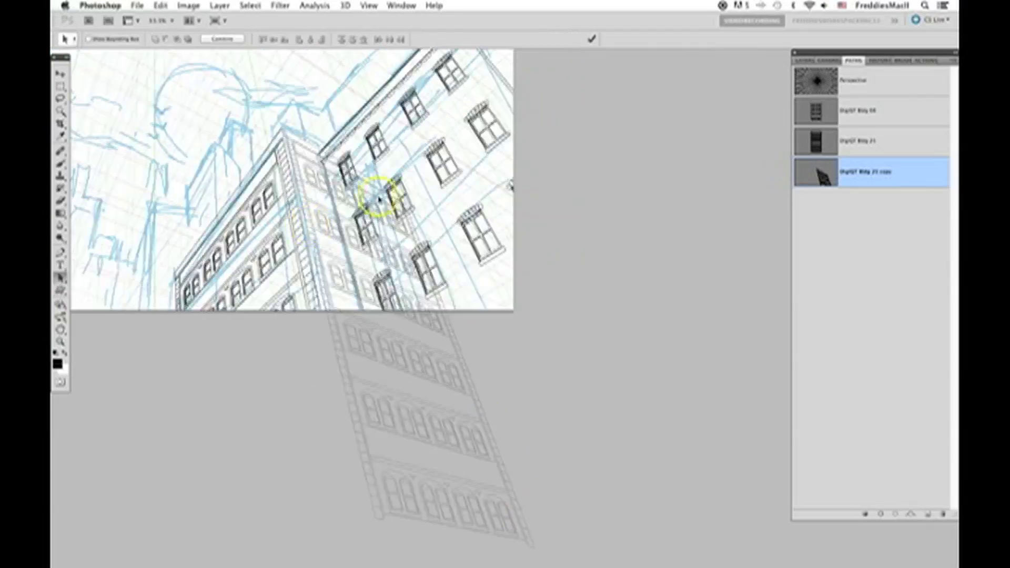
- Delete the black inside the contracted arched-window selection and fill the copied building face path
key("super+plus")
key("super+plus")
left_click(334, 196)
key("super+plus")
key("super+plus")
key("Return")
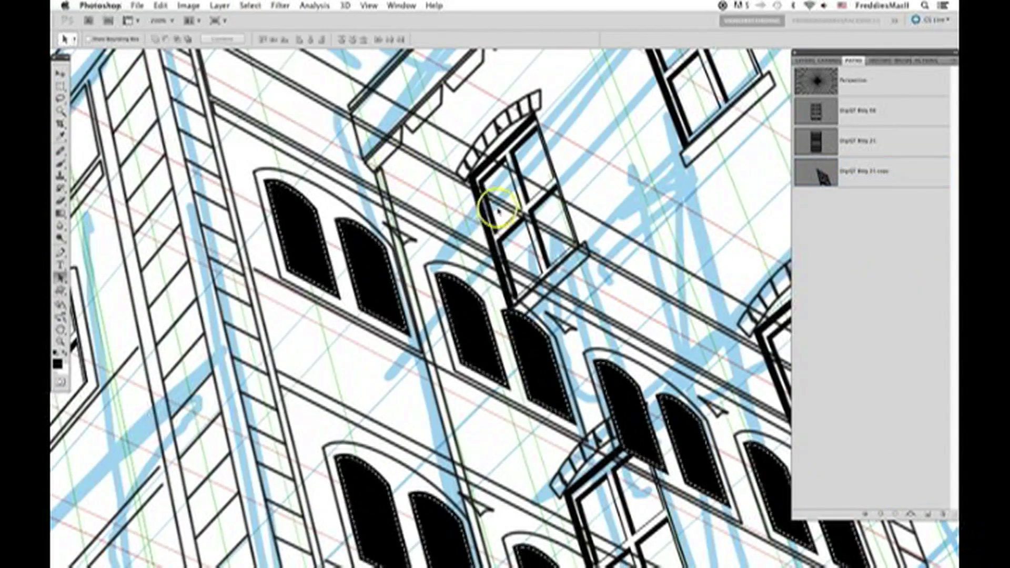
key("Delete")
left_click(862, 176)
left_click(865, 514)
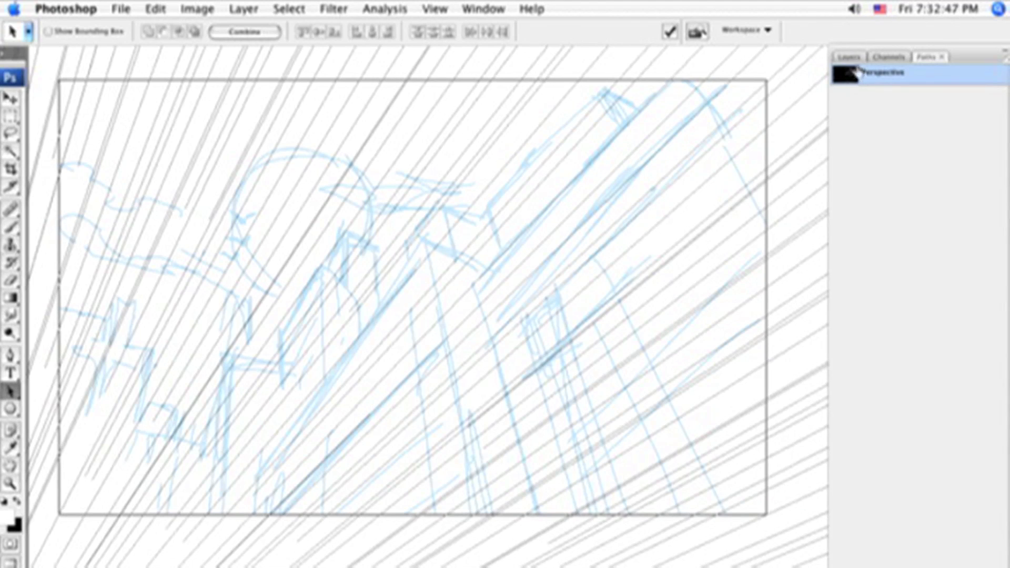
- Run the DigiQT_Perspective script on the Perspective path to create the 1 pt Perspective grid layer
left_click(851, 58)
left_click(119, 8)
mouse_move(303, 352)
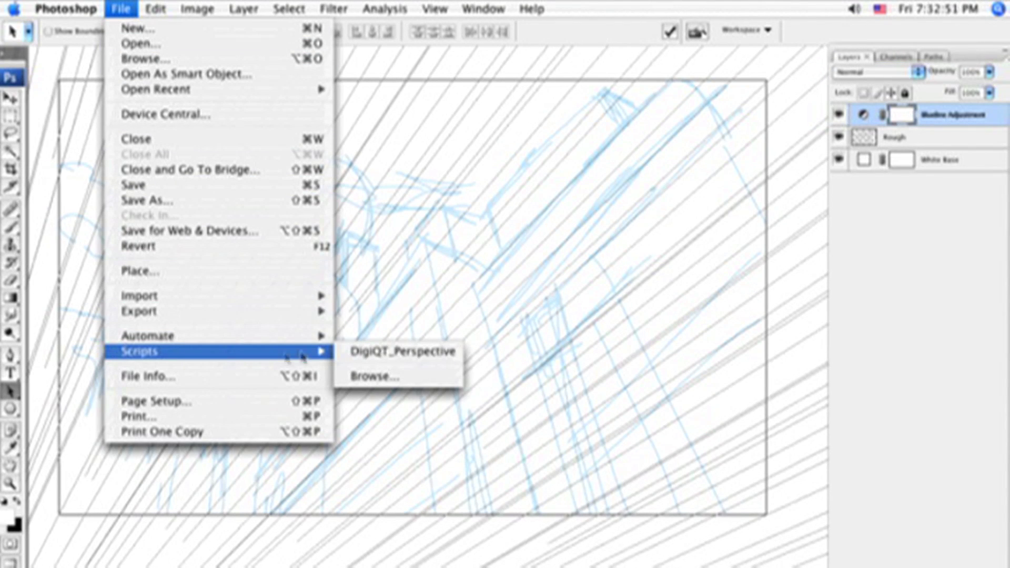
left_click(456, 352)
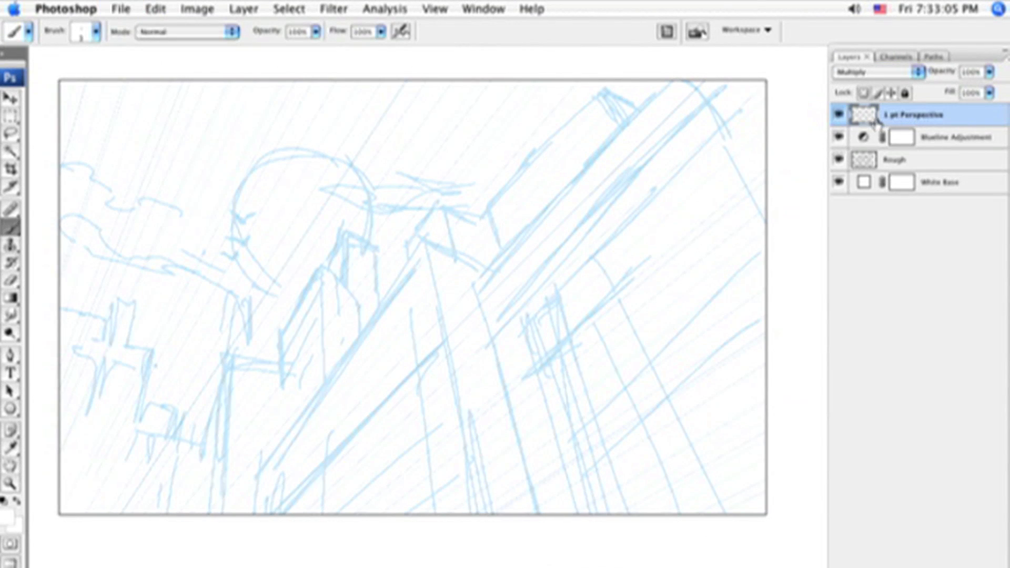
- Move the Perspective path across the rough sketch to line up its rays with the second vanishing point
key("v")
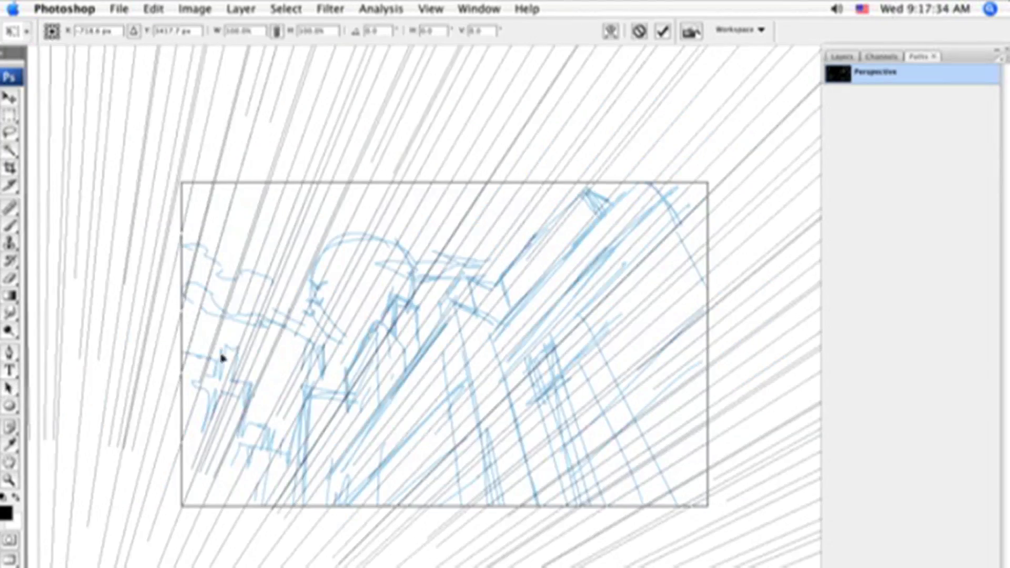
left_click_drag(221, 357, 516, 343)
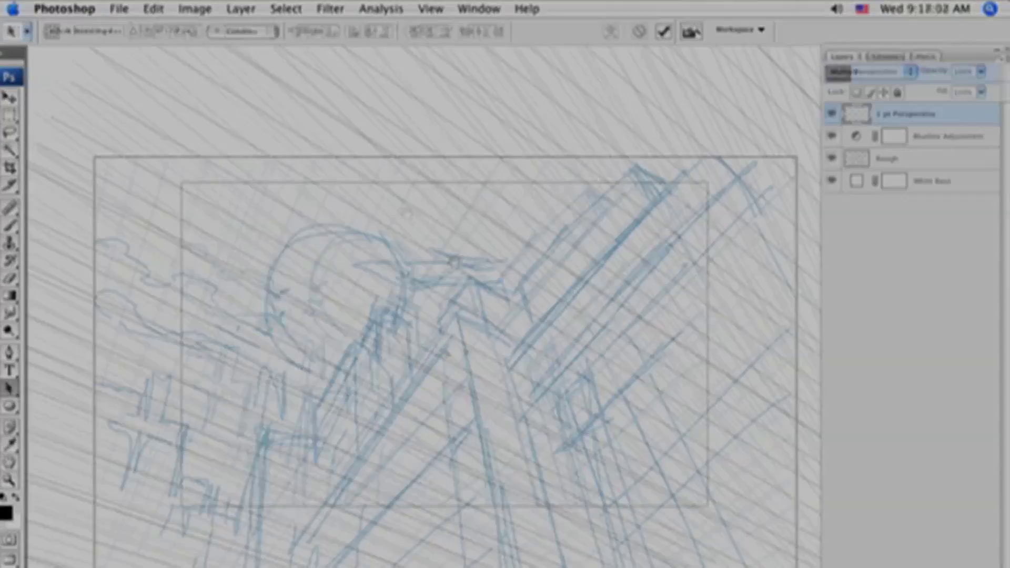
left_click(119, 8)
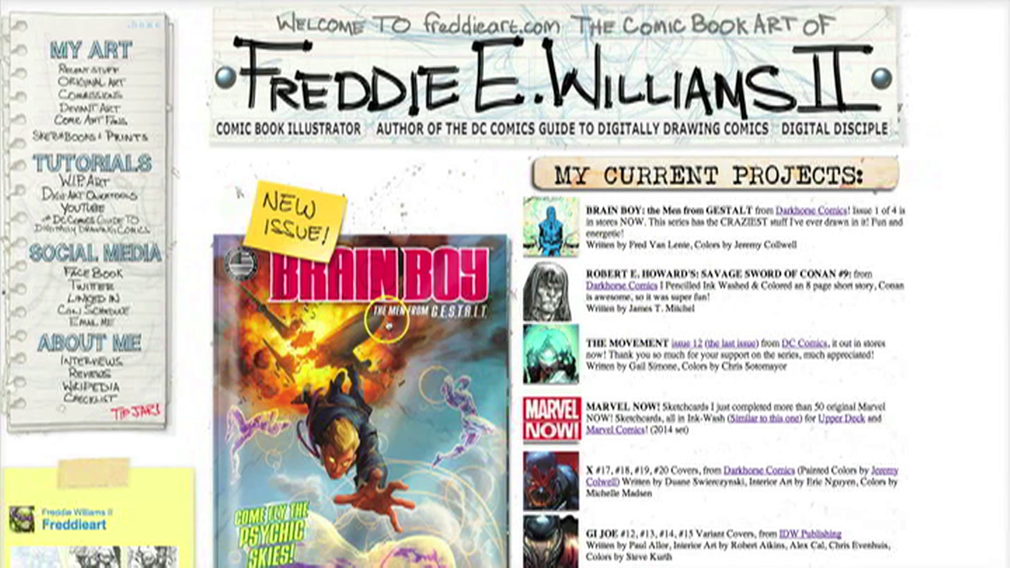
- In the Digi-Art Quicktools web store, search for "perspective" and open the details of the FREE Perspective Path Tool
left_click(120, 194)
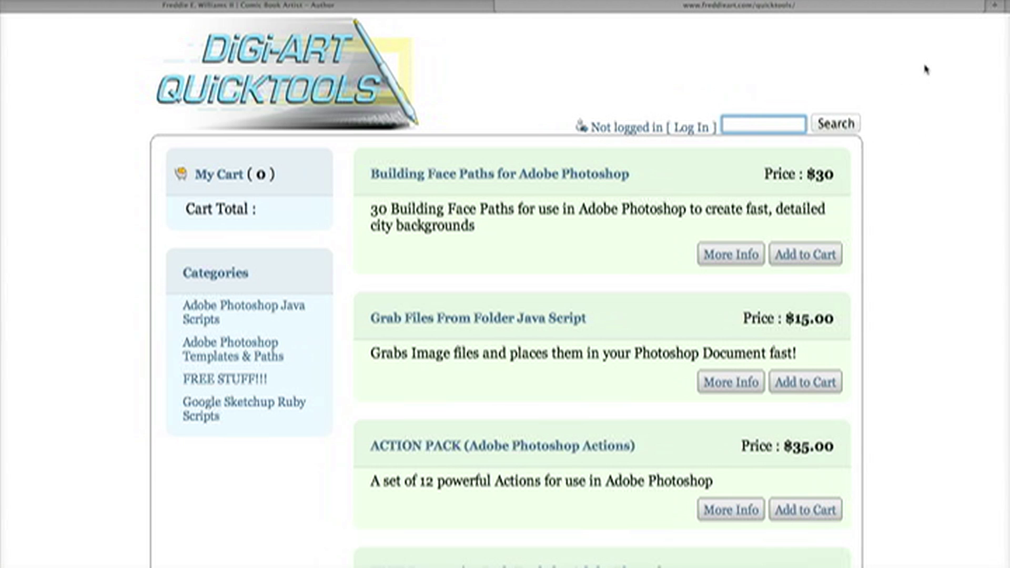
left_click(746, 128)
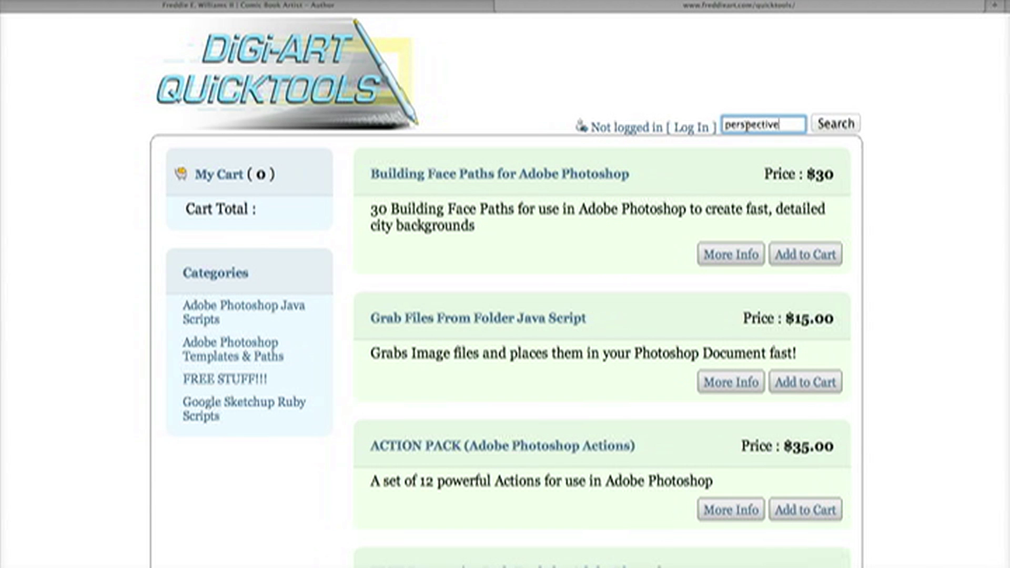
key("Return")
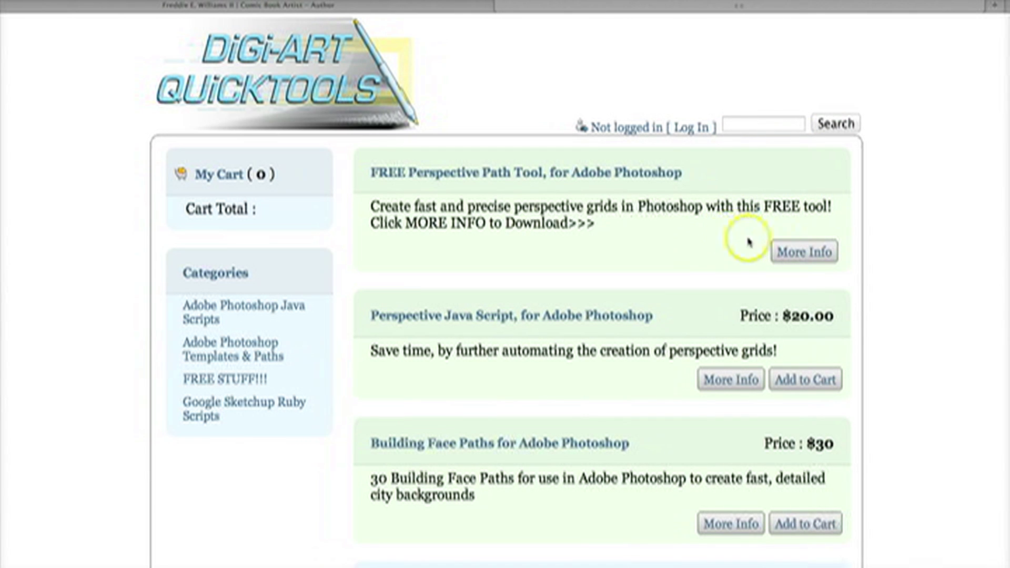
left_click(793, 251)
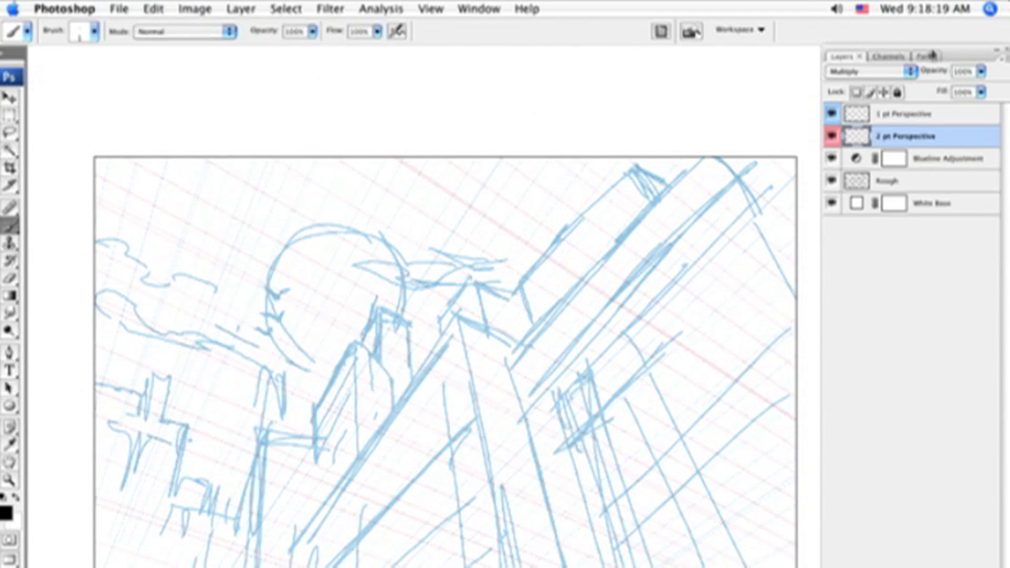
- Back in Photoshop, select the Perspective path and run the DigiQT_Perspective script for the third, near-vertical perspective direction
left_click(924, 79)
key("super+c")
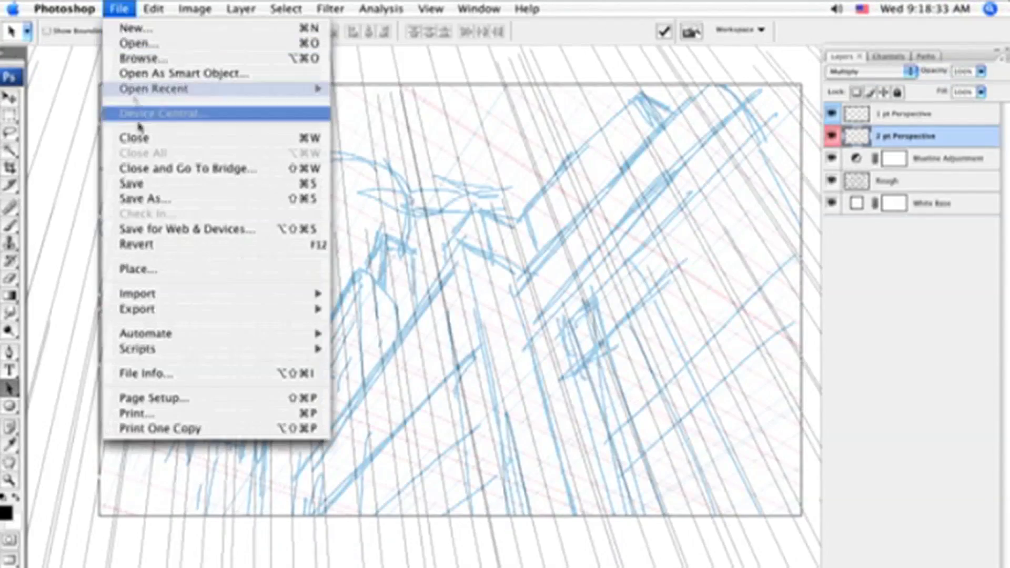
mouse_move(187, 348)
left_click(394, 347)
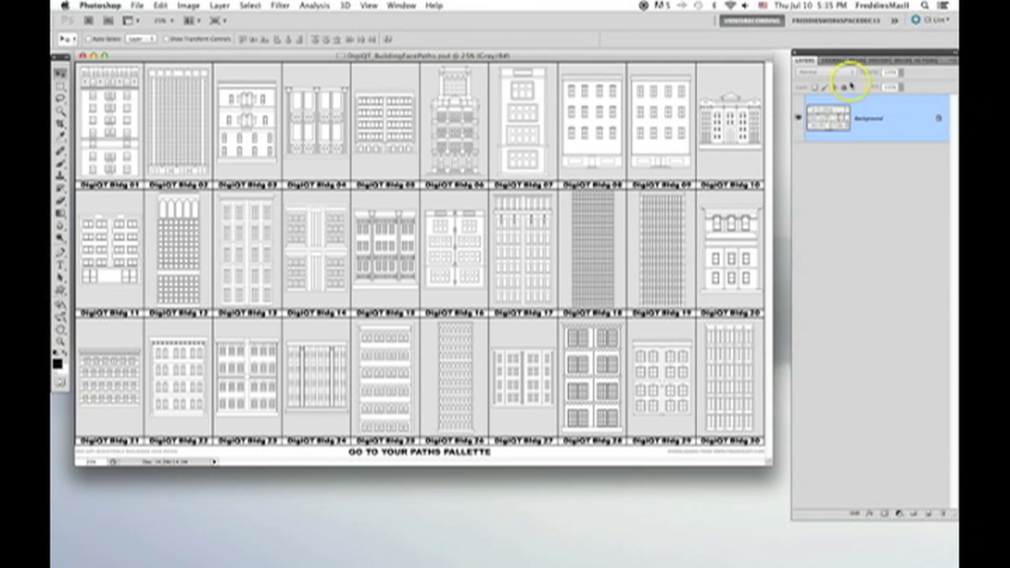
- Display the building sheet's paths and preview DigiQT Bldg 01, 02, 03, 15 and 18 one by one
left_click(854, 60)
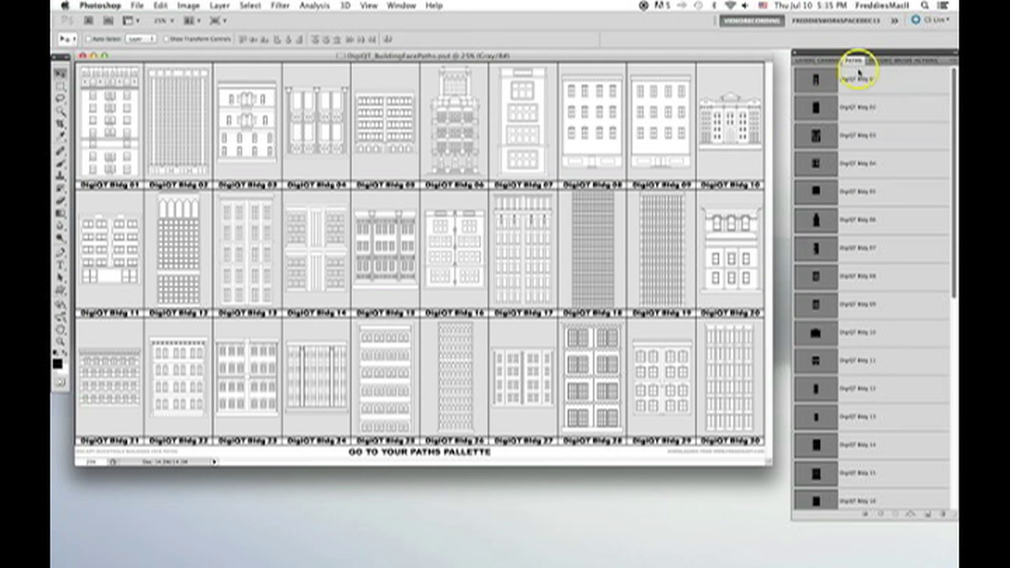
left_click(901, 84)
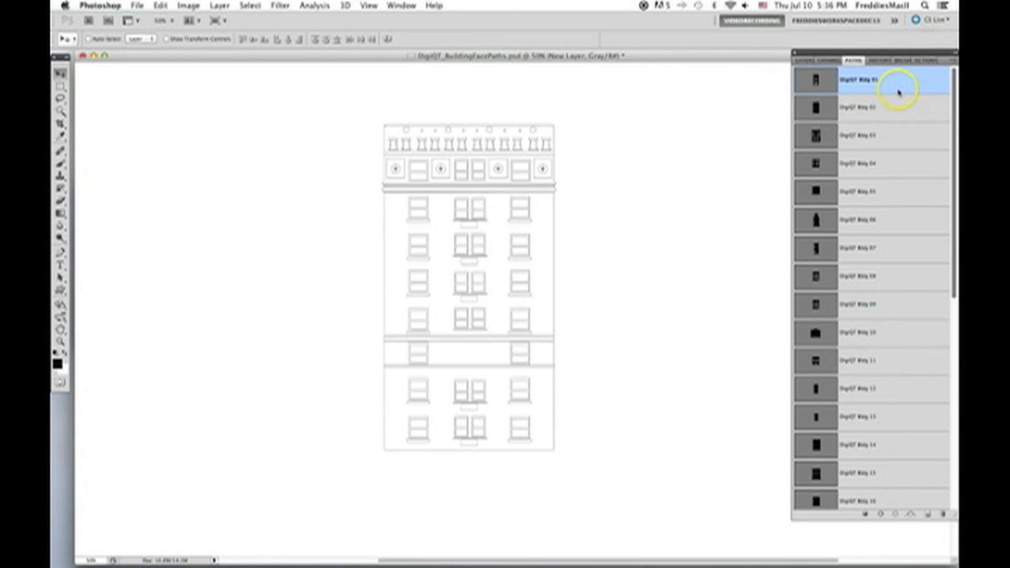
left_click(889, 110)
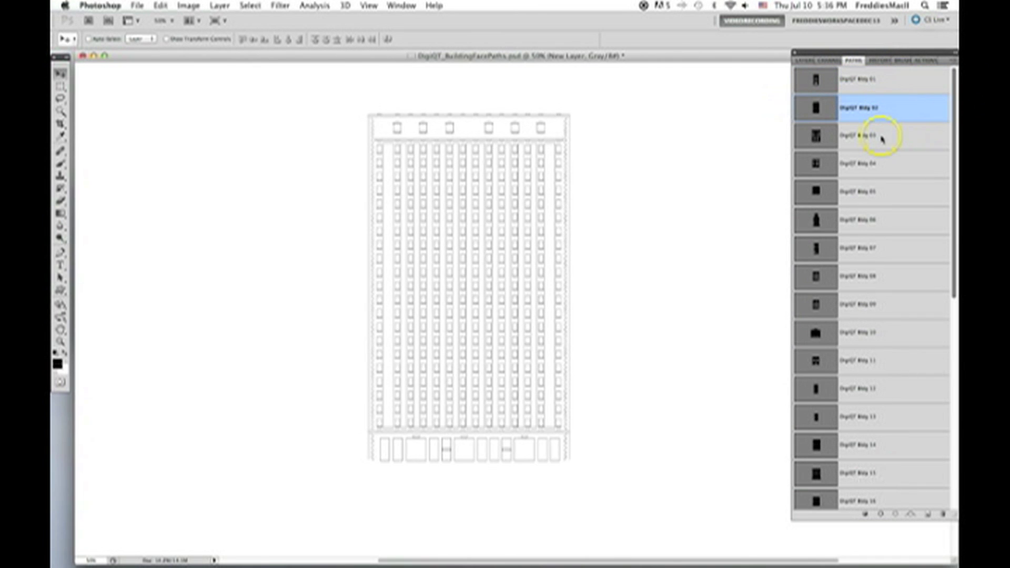
left_click(882, 138)
scroll(879, 342, "down", 4)
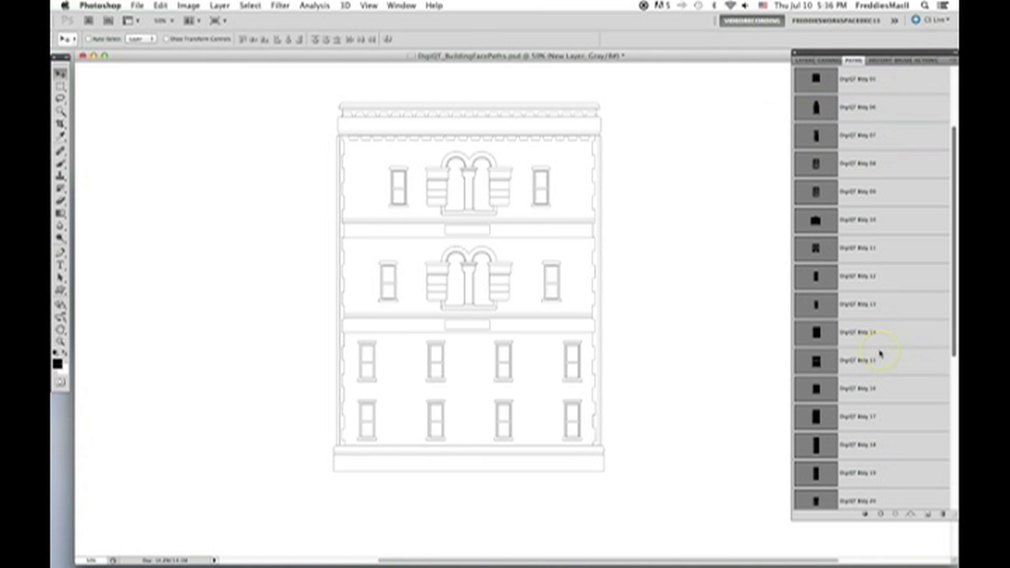
left_click(881, 353)
scroll(879, 353, "down", 3)
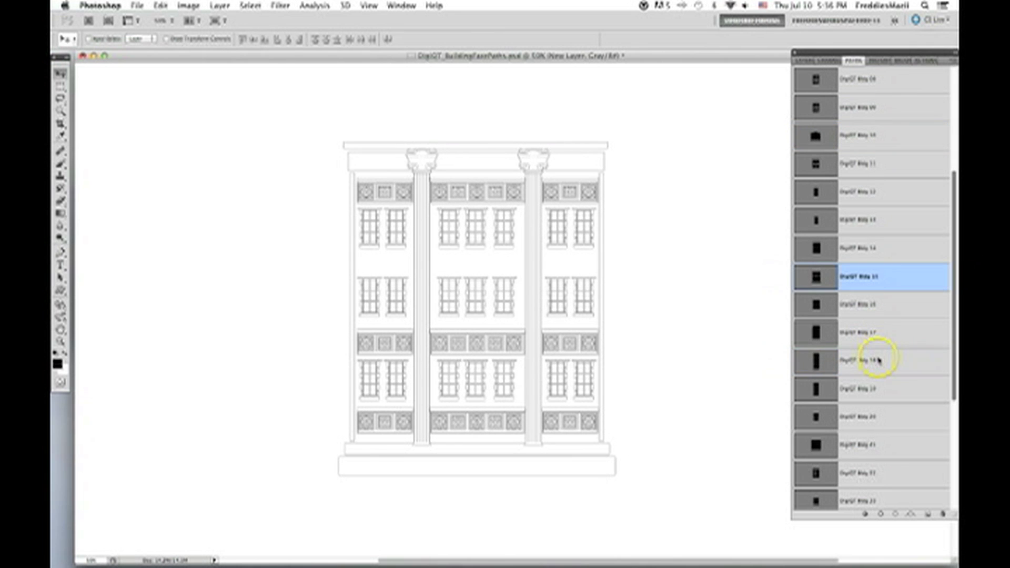
left_click(876, 362)
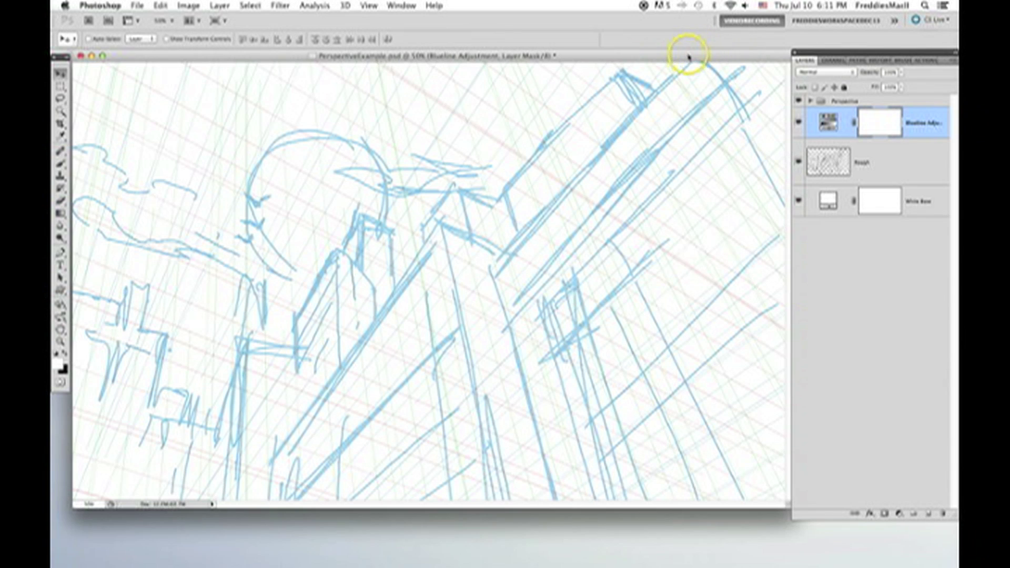
- Move the PerspectiveExample.psd window down and select the DigiQT Bldg 08 path in the building face sheet
left_click_drag(683, 50, 683, 170)
left_click(625, 129)
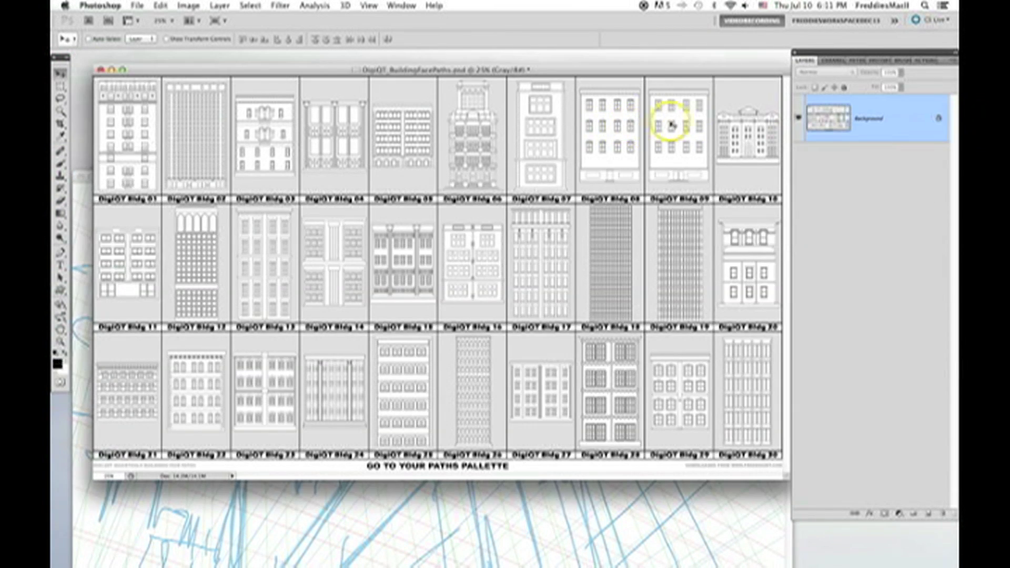
left_click(855, 61)
left_click(859, 277)
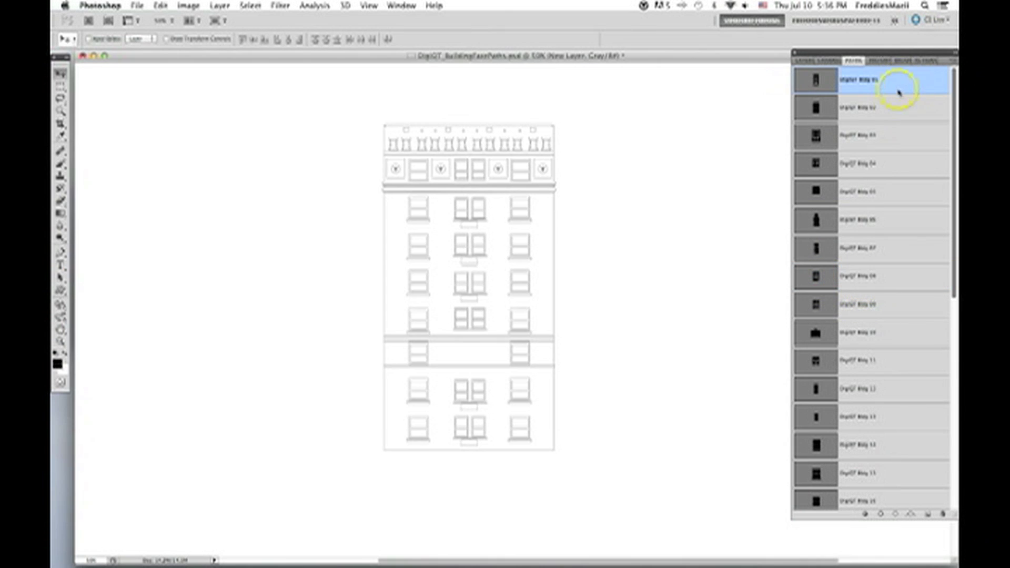
- Preview the individual building face paths DigiQT Bldg 02, 03 and 15
left_click(891, 105)
left_click(884, 135)
scroll(879, 340, "down", 4)
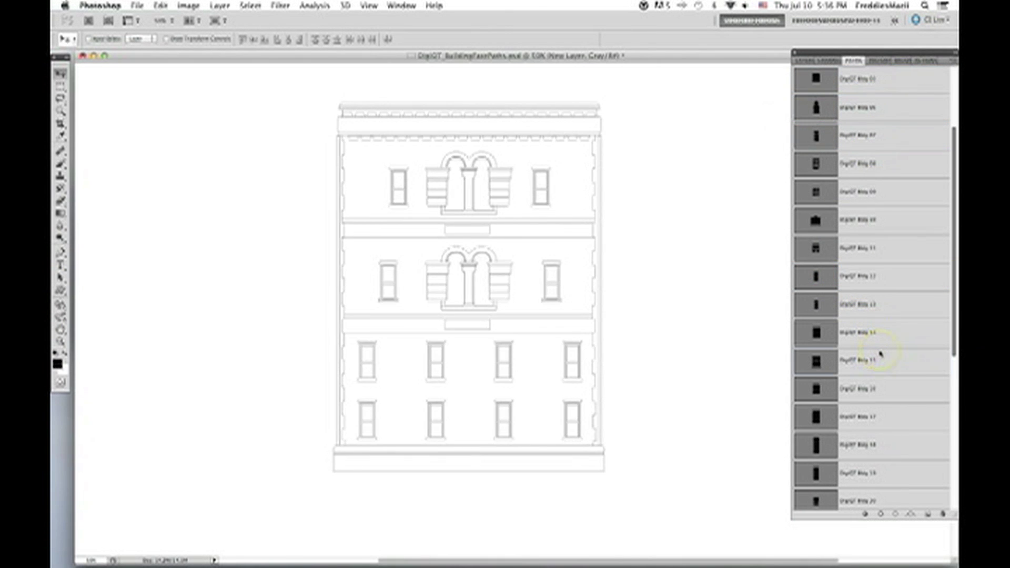
left_click(878, 358)
left_click(876, 362)
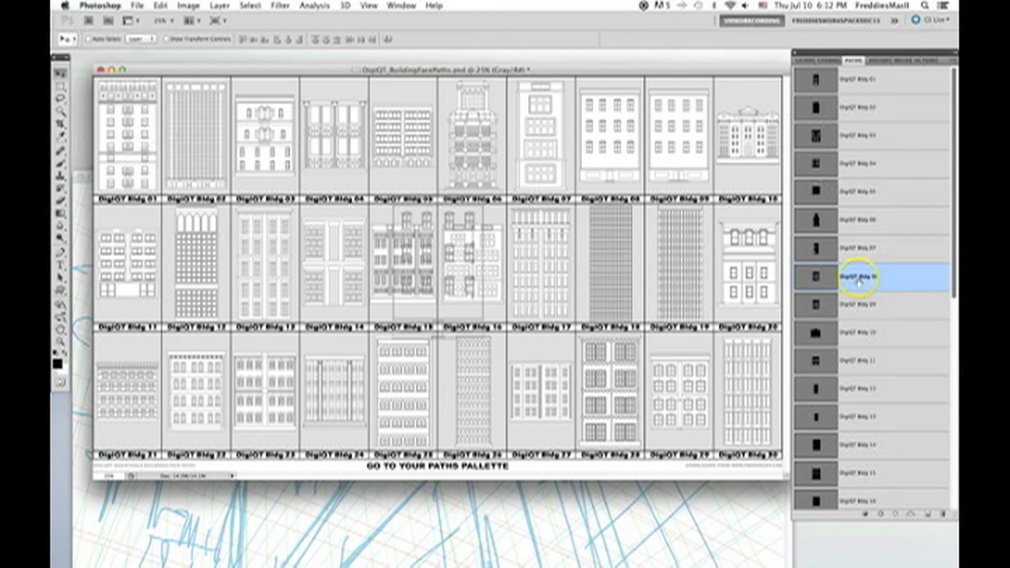
- Copy the DigiQT Bldg 08 path into PerspectiveExample.psd, reposition that document's window and show it in full-screen mode
left_click_drag(862, 287, 451, 534)
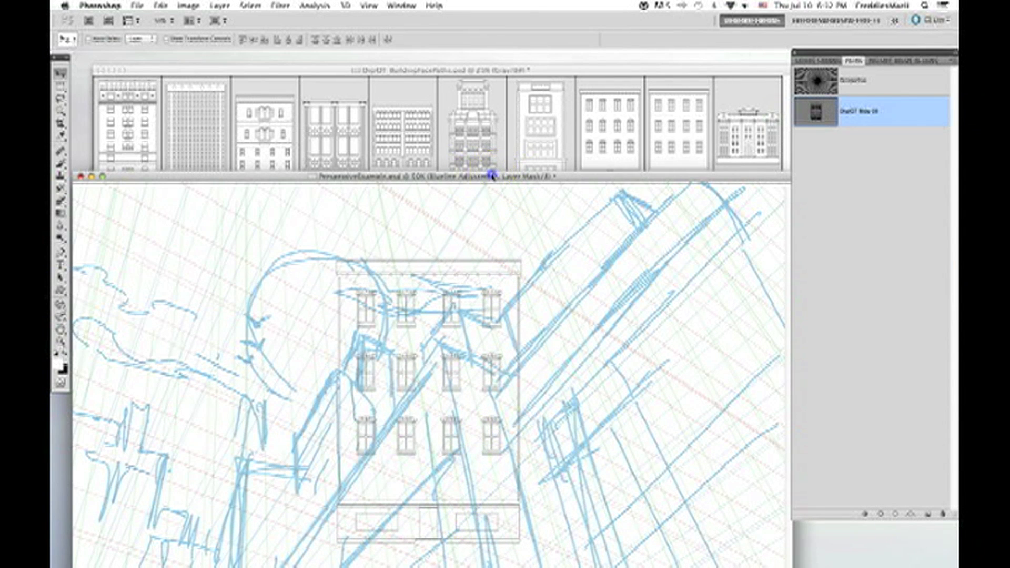
left_click_drag(491, 175, 495, 53)
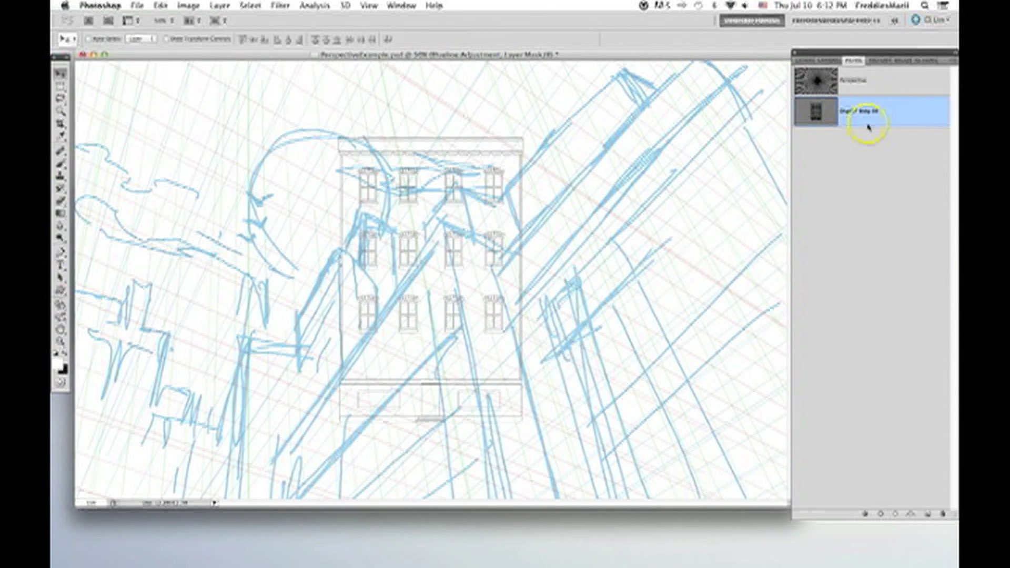
left_click(825, 129)
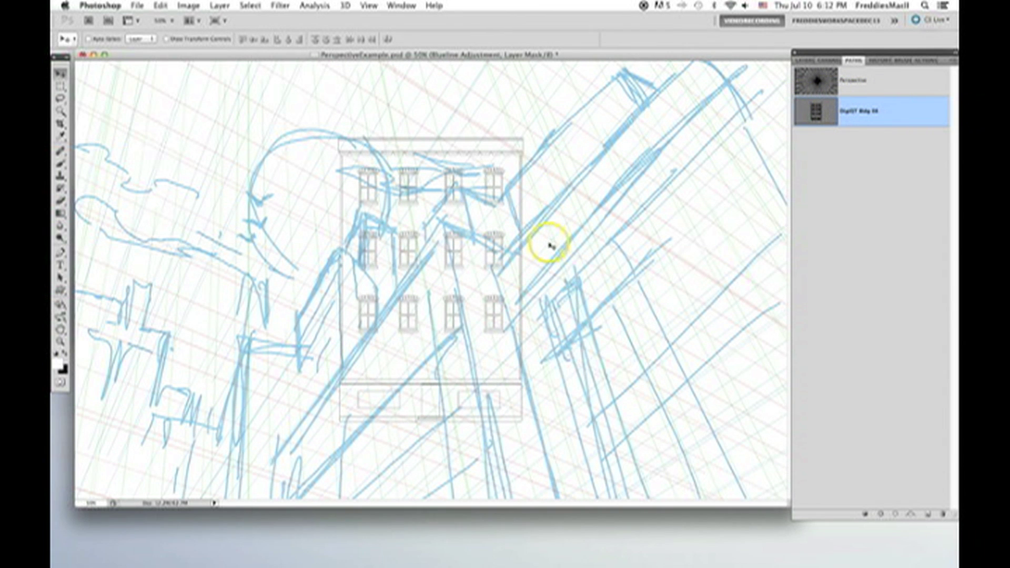
key("f")
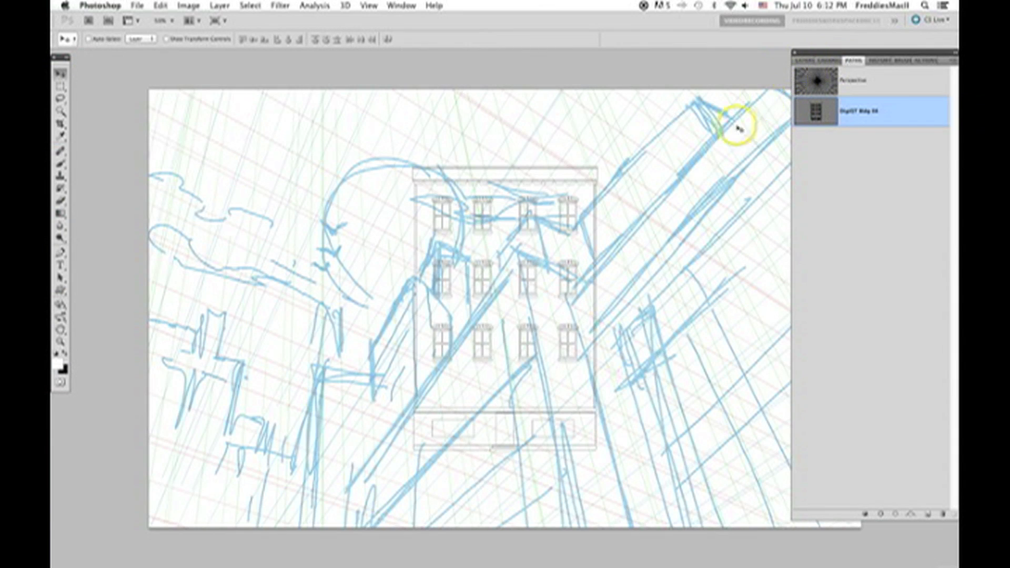
- Duplicate the DigiQT Bldg 08 path and, in Free Transform, move the copy over the large sketched building on the canvas's lower right
key("a")
left_click_drag(857, 358, 927, 514)
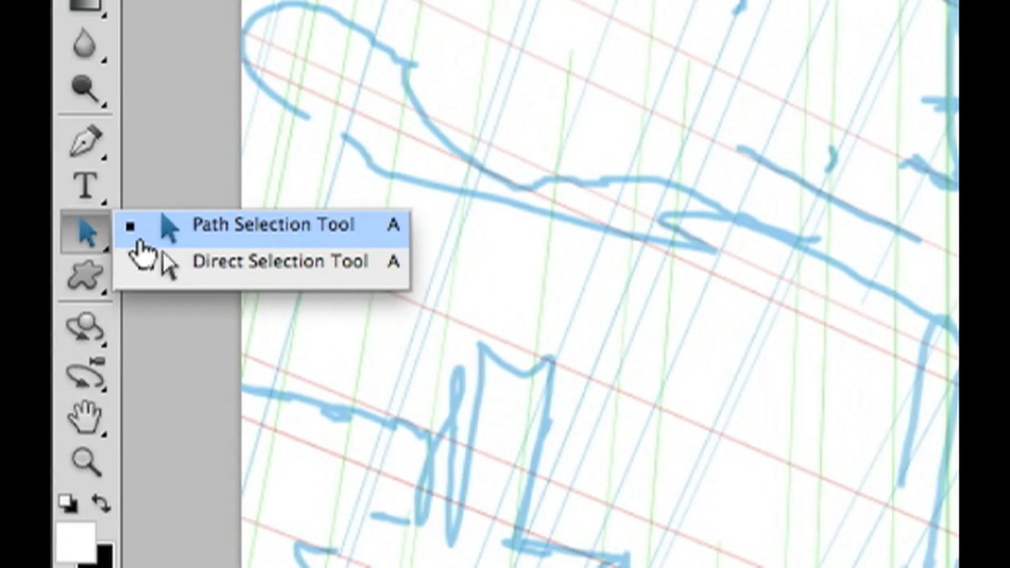
key("super+t")
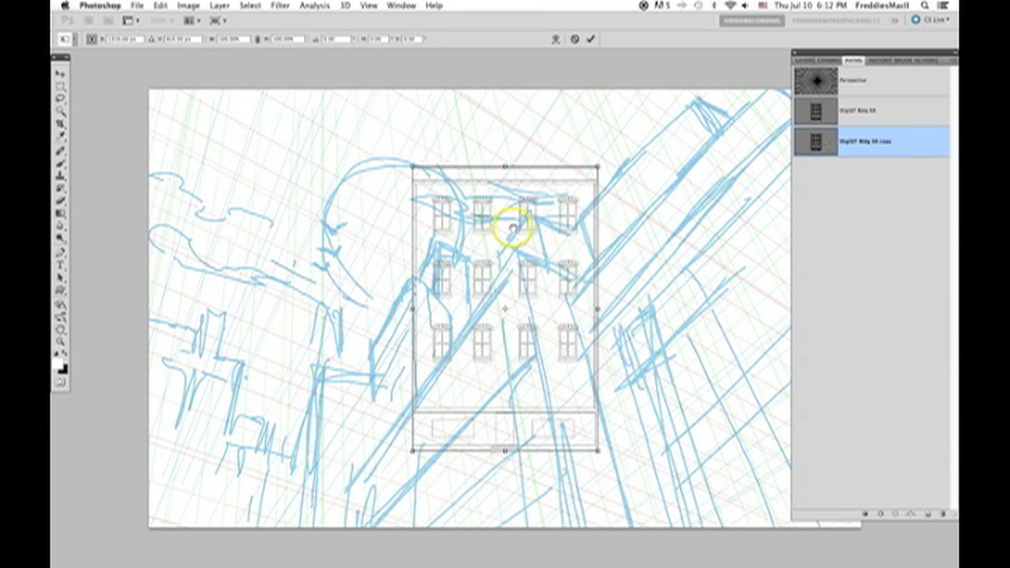
left_click_drag(513, 228, 445, 175)
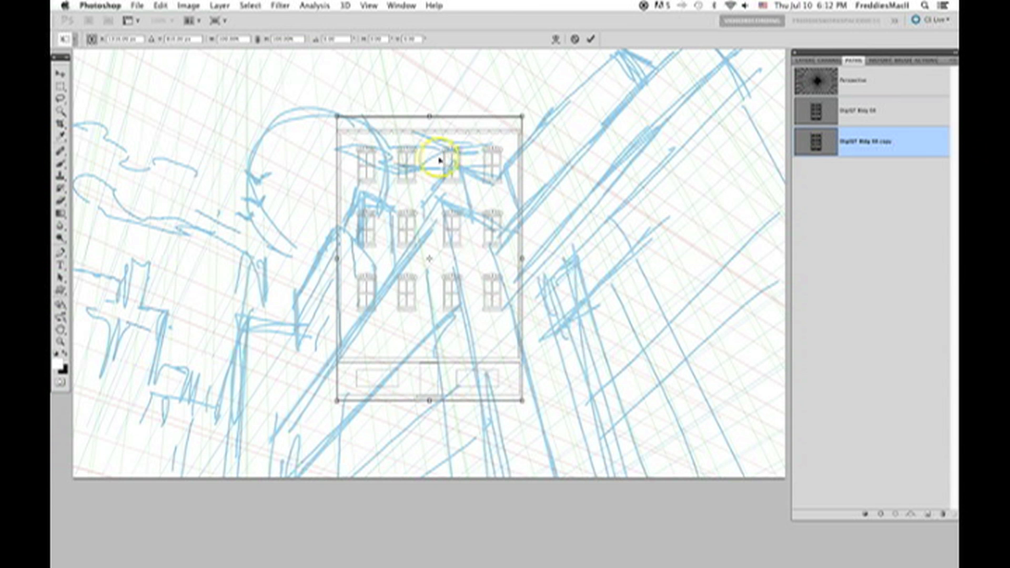
left_click_drag(445, 156, 287, 293)
left_click_drag(322, 303, 422, 329)
- Distort the path copy by its corners so the roofline and side edges follow the large sketched building at right
right_click(425, 321)
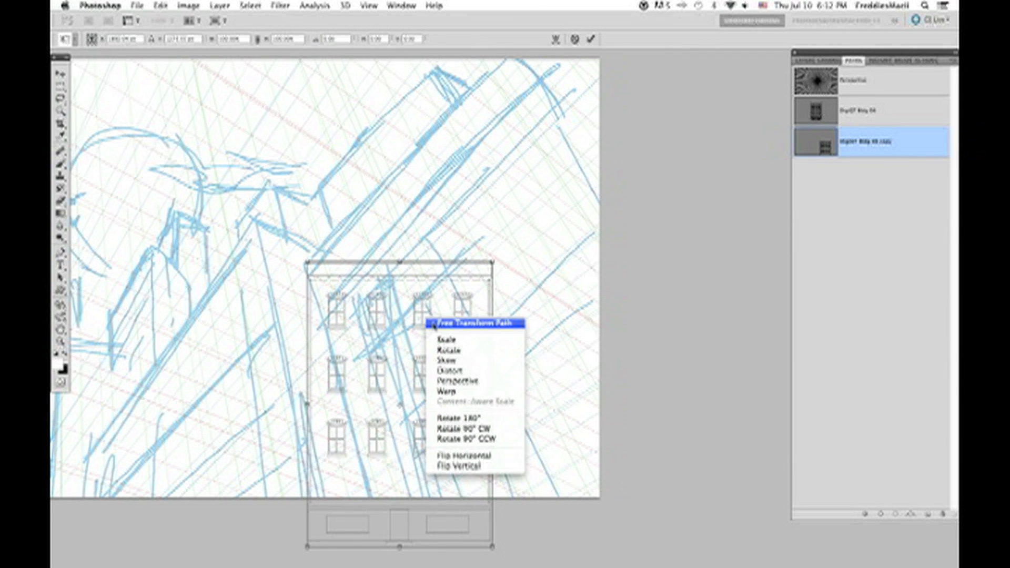
left_click(456, 372)
left_click_drag(446, 402, 453, 220)
scroll(356, 336, "down", 10)
scroll(356, 335, "right", 1)
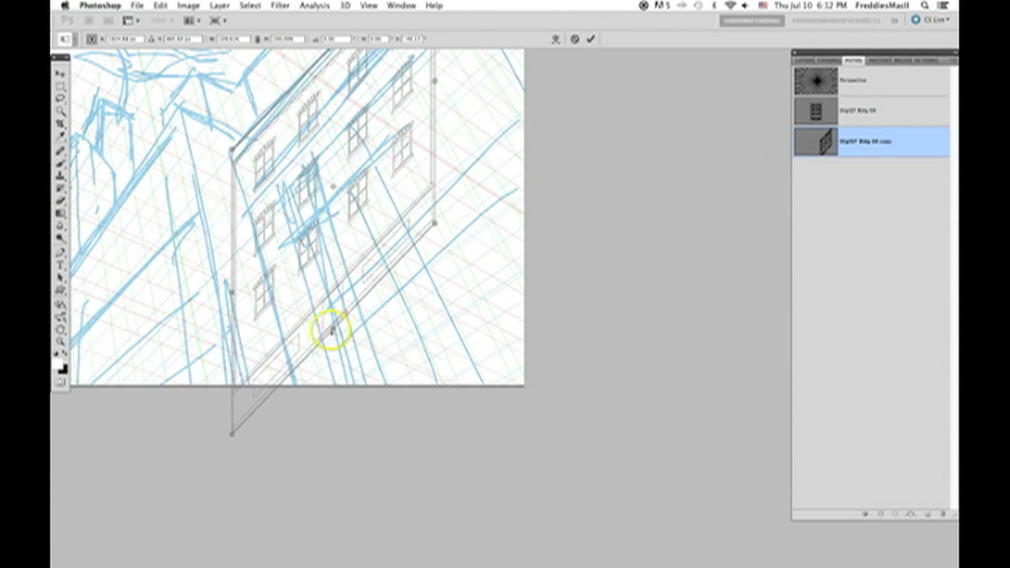
left_click_drag(331, 331, 465, 538)
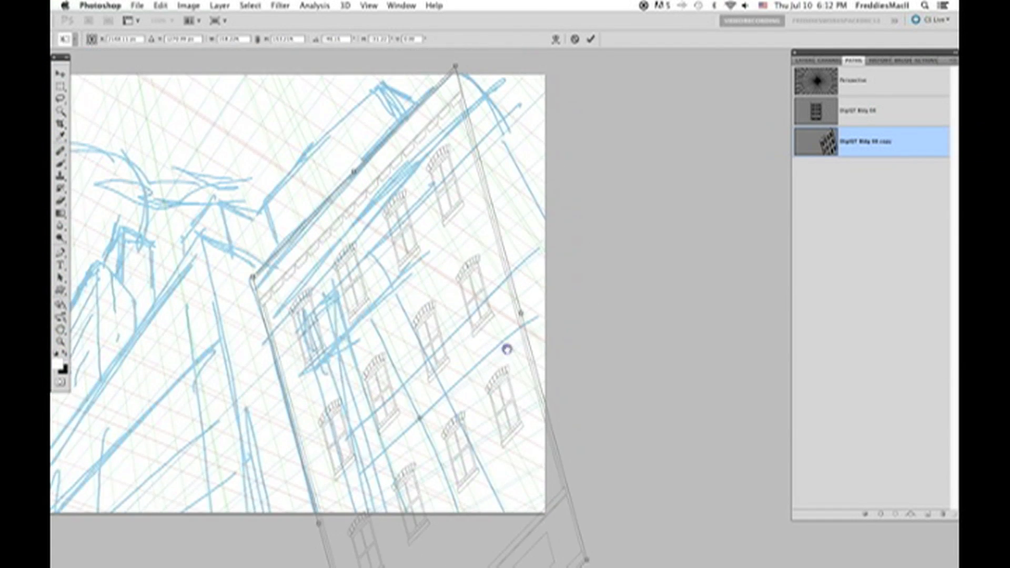
left_click_drag(507, 349, 469, 302)
key("super+minus")
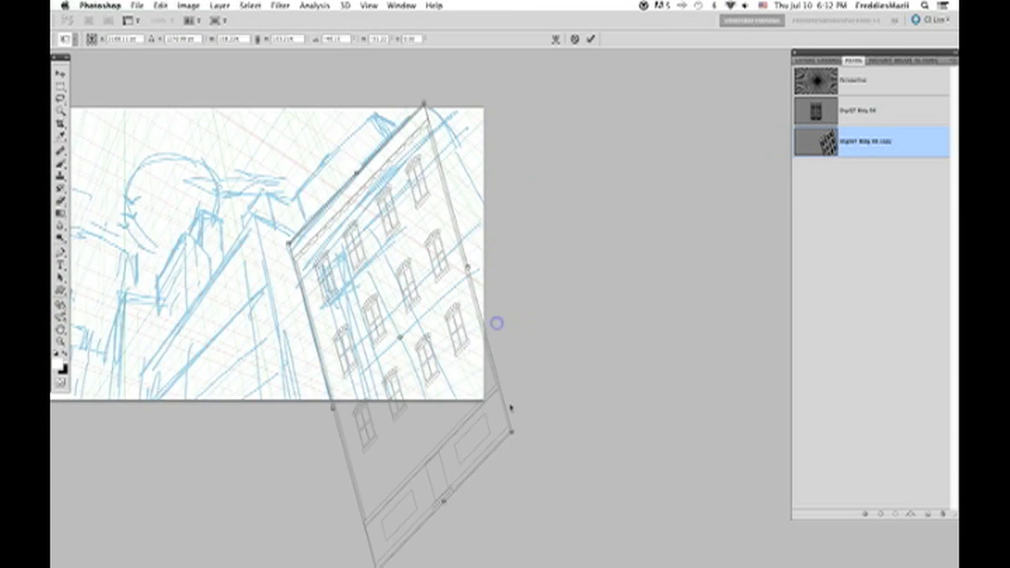
left_click_drag(507, 428, 611, 387)
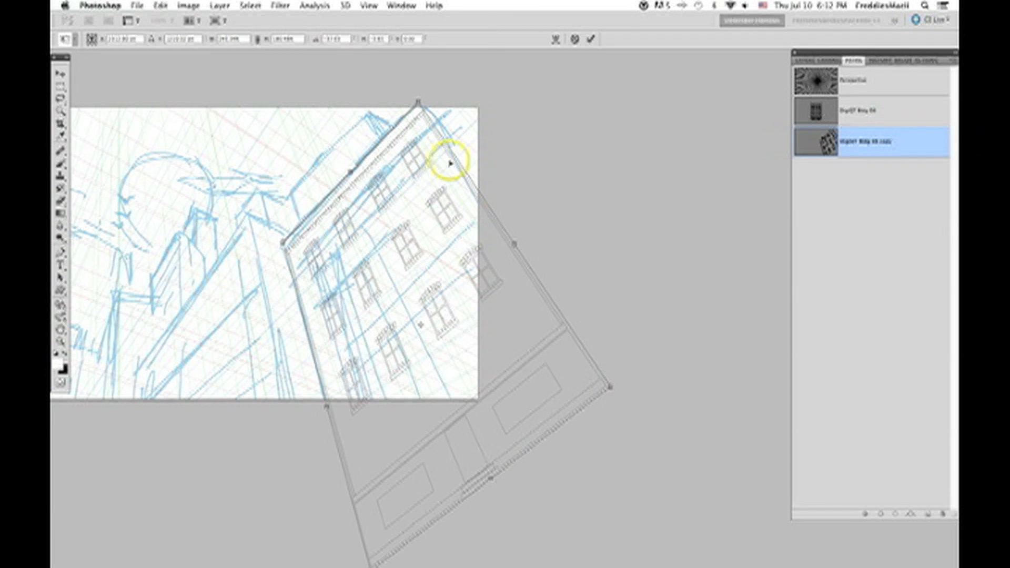
- Check the windows against the perspective grid, pull the building face's lower right corner further outward and apply the transform
key("super+plus")
key("super+plus")
key("super+plus")
scroll(542, 344, "up", 3)
scroll(542, 344, "left", 5)
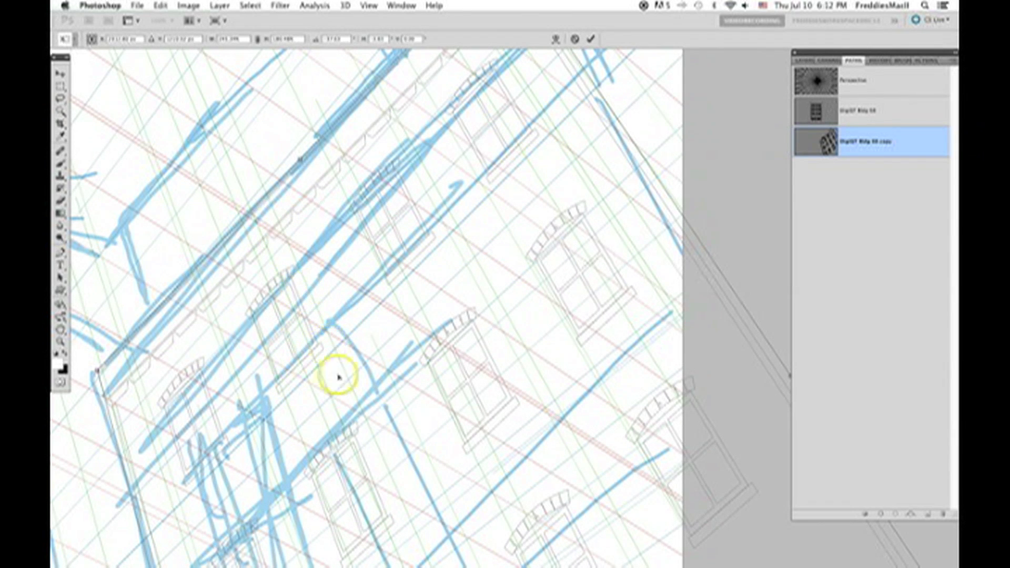
left_click_drag(577, 110, 506, 252)
left_click_drag(553, 481, 520, 217)
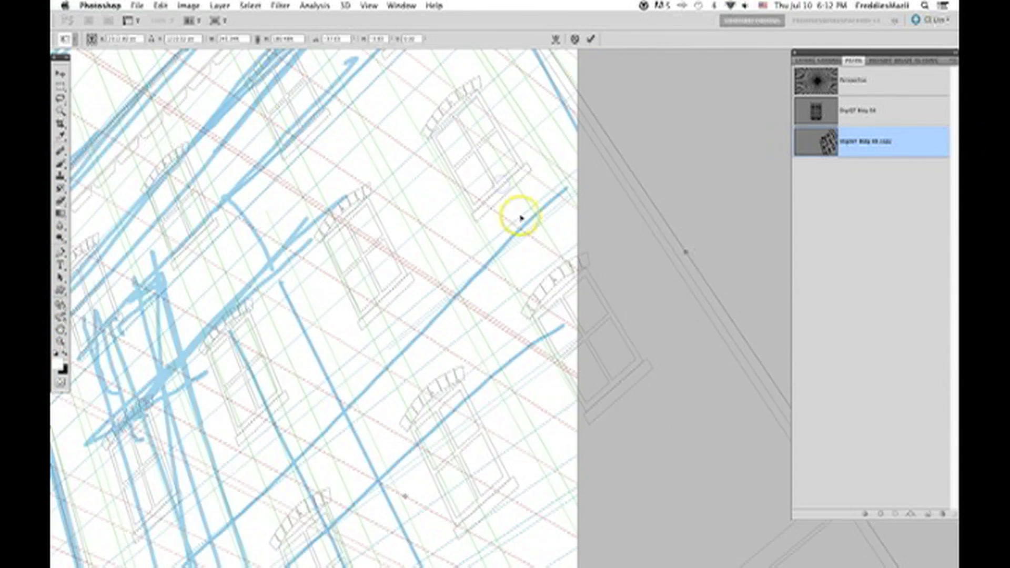
key("super+minus")
key("super+minus")
left_click_drag(685, 466, 841, 566)
left_click_drag(406, 95, 408, 141)
key("Return")
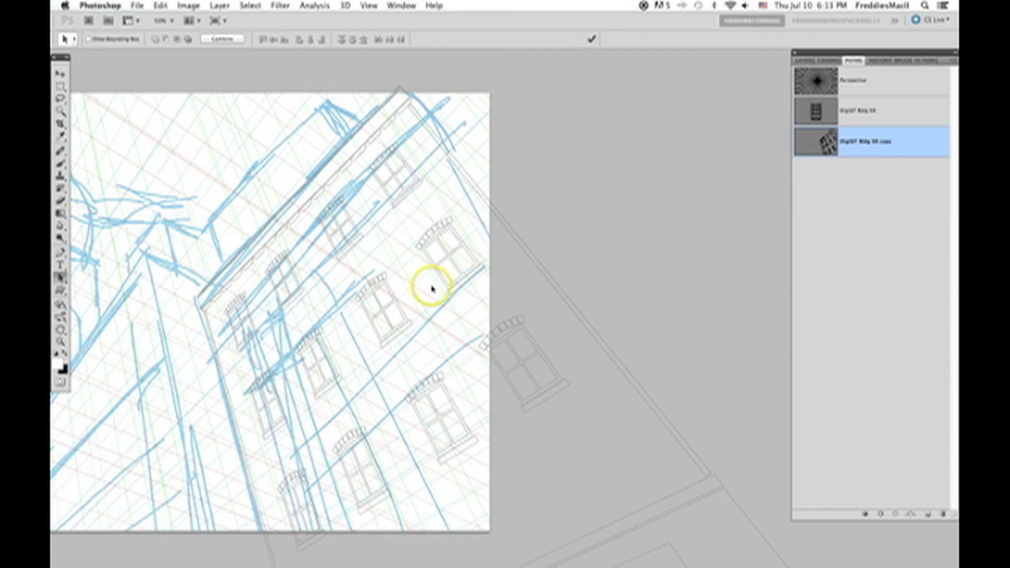
- Stroke the distorted building path in black, deselect the path and inspect the inked windows and cornice
key("super+plus")
key("super+minus")
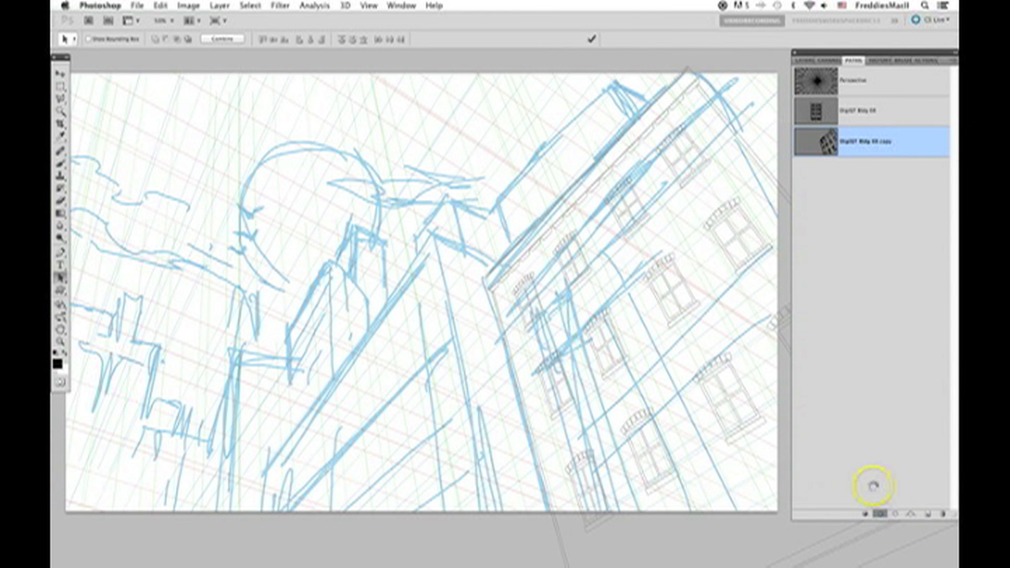
left_click(838, 211)
key("super+plus")
key("super+plus")
key("super+plus")
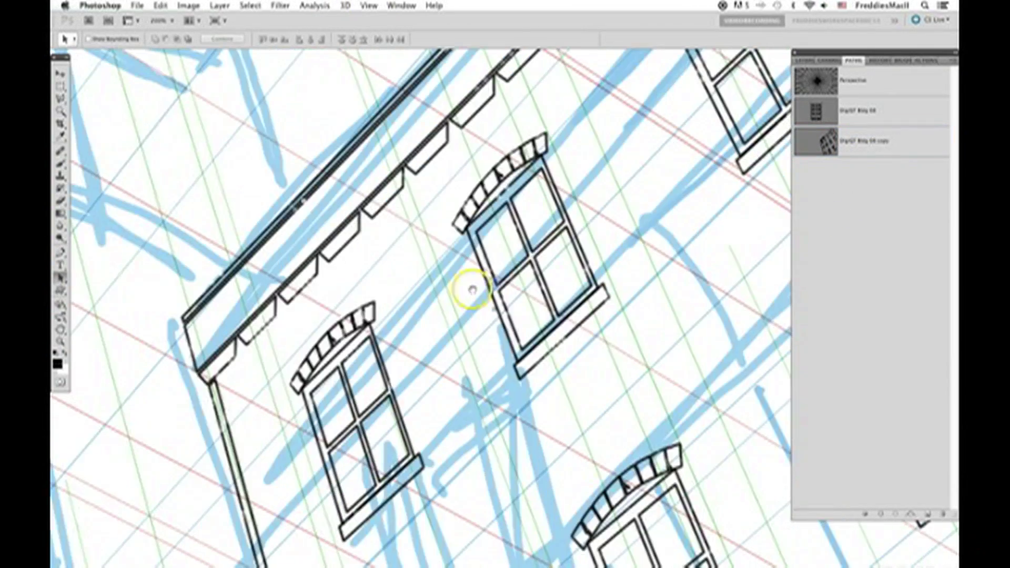
left_click_drag(553, 221, 350, 352)
mouse_move(532, 166)
left_mouse_down()
mouse_move(509, 260)
mouse_move(444, 343)
mouse_move(530, 248)
mouse_move(538, 176)
left_mouse_up()
left_click_drag(325, 395, 638, 210)
key("super+minus")
key("super+minus")
key("super+minus")
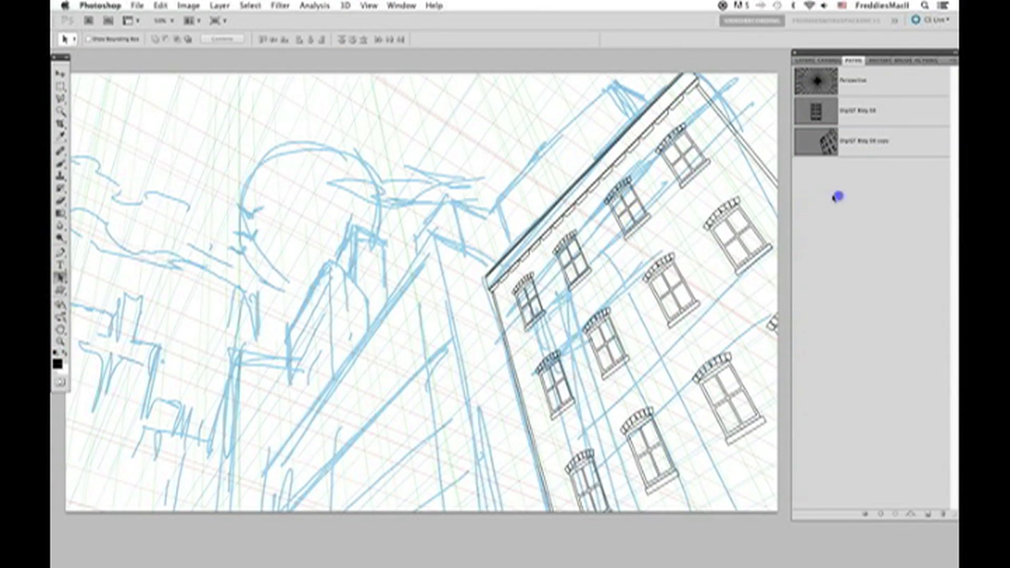
- Stroke the same building path once more for heavier lines, deselect it and inspect the window details
left_click(838, 143)
key("super+plus")
key("super+plus")
key("super+plus")
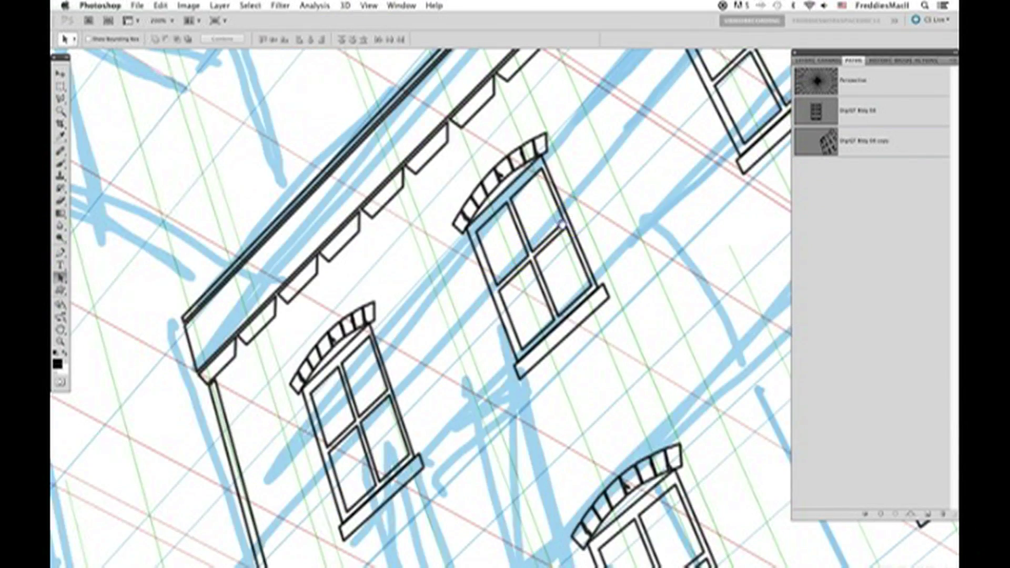
left_click_drag(562, 224, 365, 358)
left_click_drag(552, 189, 577, 223)
left_click_drag(384, 399, 505, 265)
scroll(506, 266, "down", 2)
- With the Brush tool, thicken the top and left edges of the outer frame on the top row's second window using straight strokes
key("b")
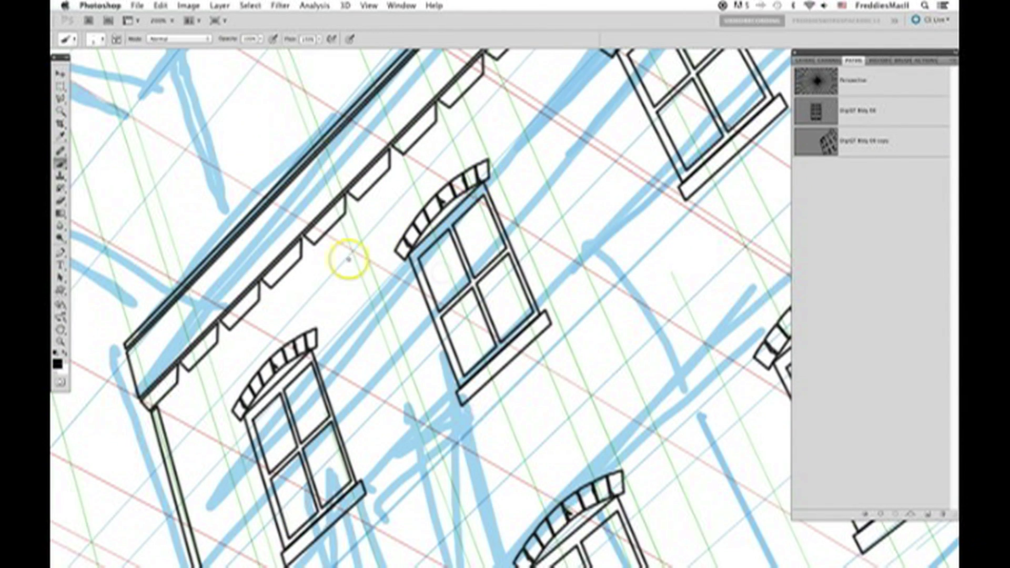
key("a")
key("b")
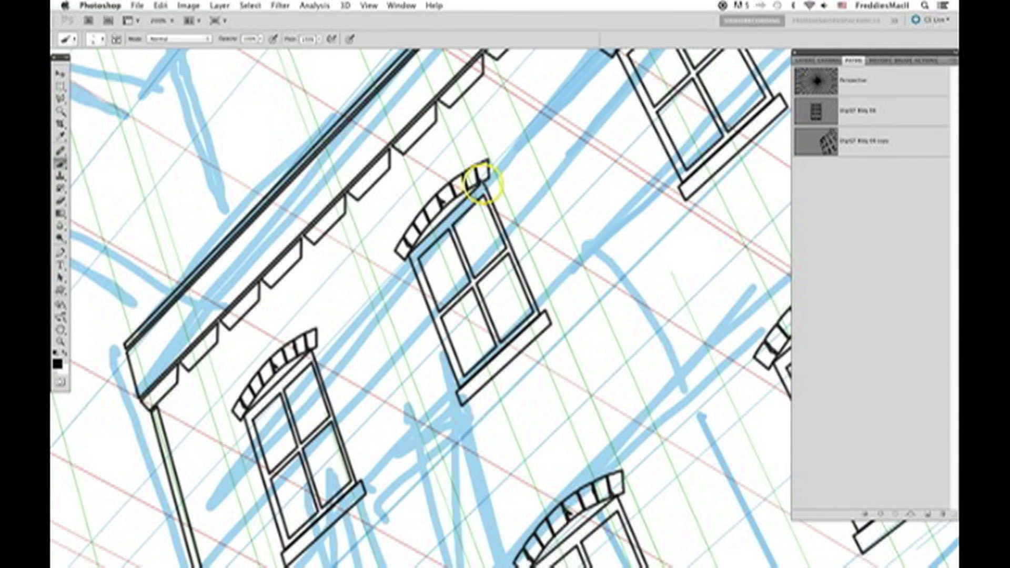
left_click(412, 243, "shift")
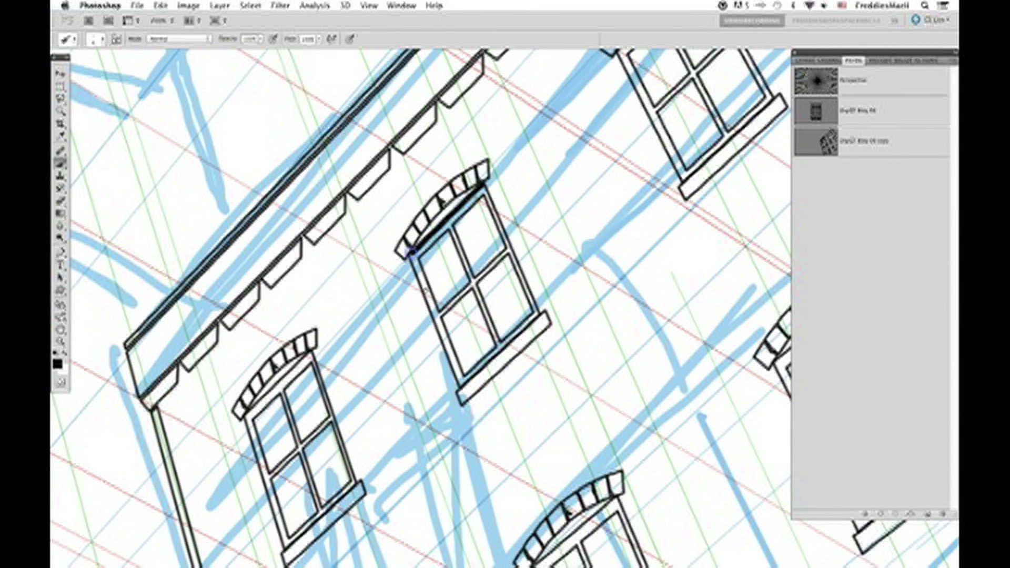
left_click(458, 400)
- Thicken the top edges of that window's two upper panes and the left edge of its upper-left pane
left_click(476, 208, "super")
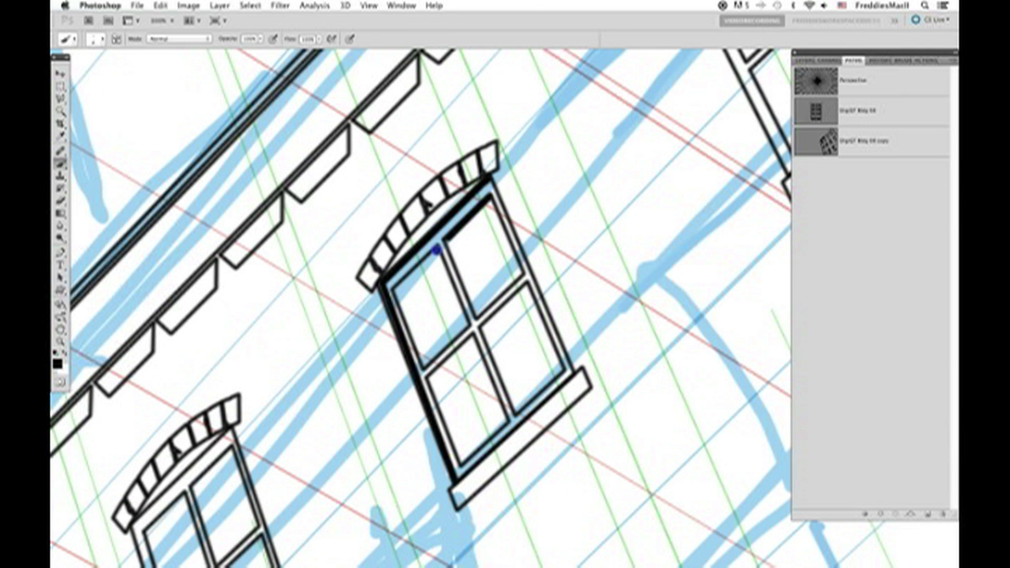
left_click(397, 289, "shift")
left_click(420, 361, "shift")
left_click(520, 315)
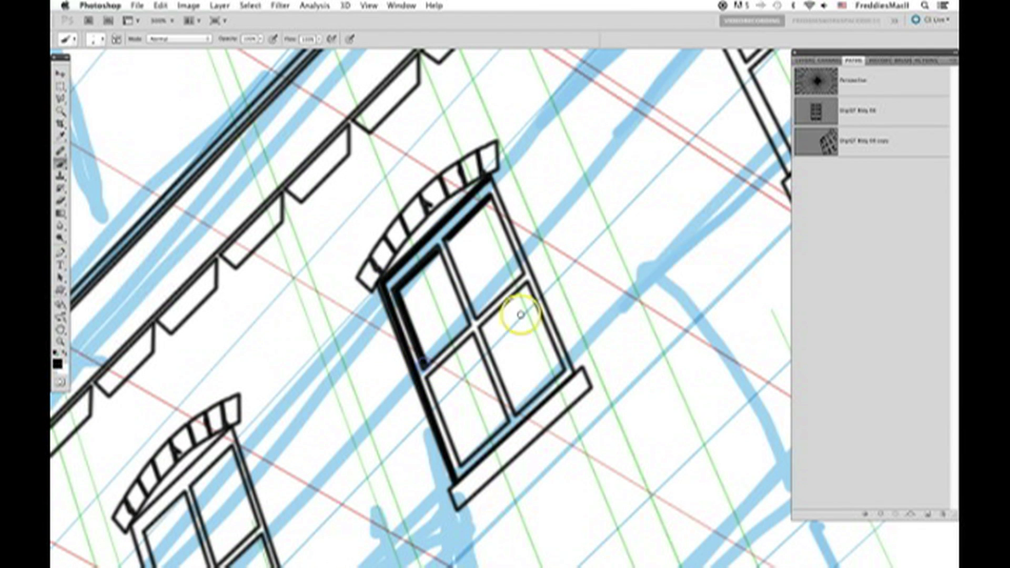
- Thicken the top and left edges of the window's two lower panes and the left edge of its upper-right pane
left_click(525, 287)
left_click(474, 329, "shift")
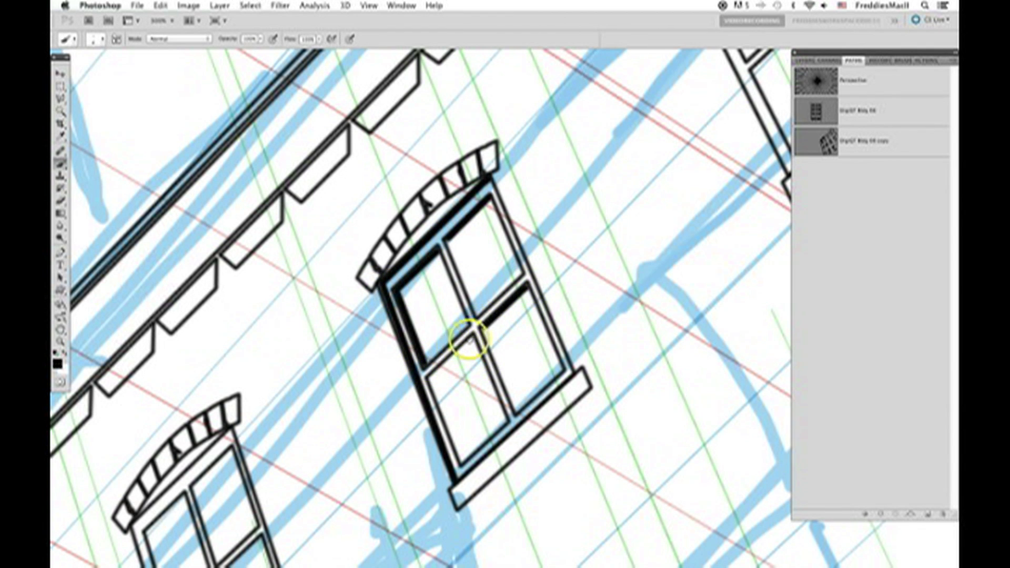
left_click(428, 372, "shift")
left_click(460, 466, "shift")
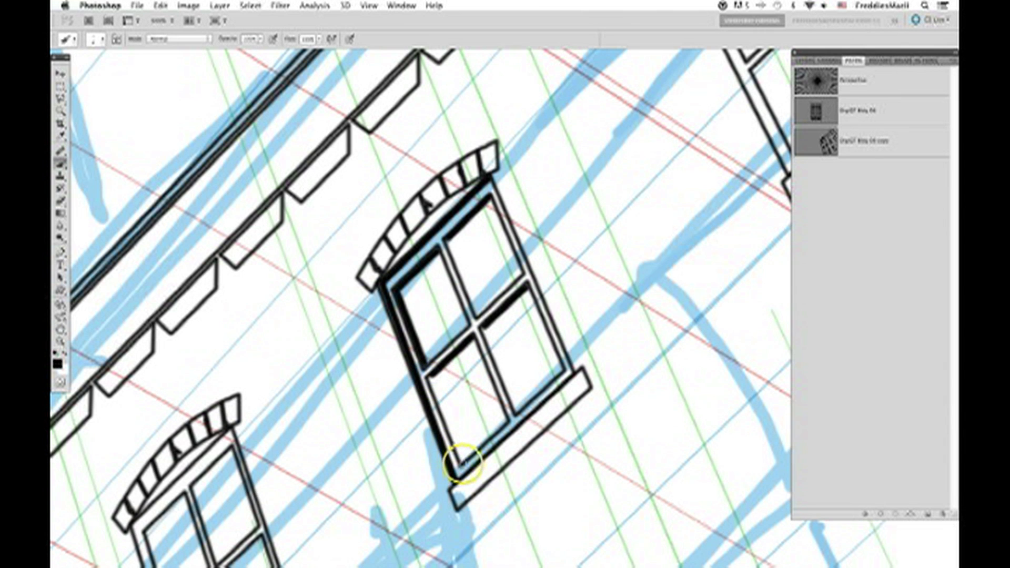
left_click(605, 374)
left_click(479, 329)
left_click(514, 414, "shift")
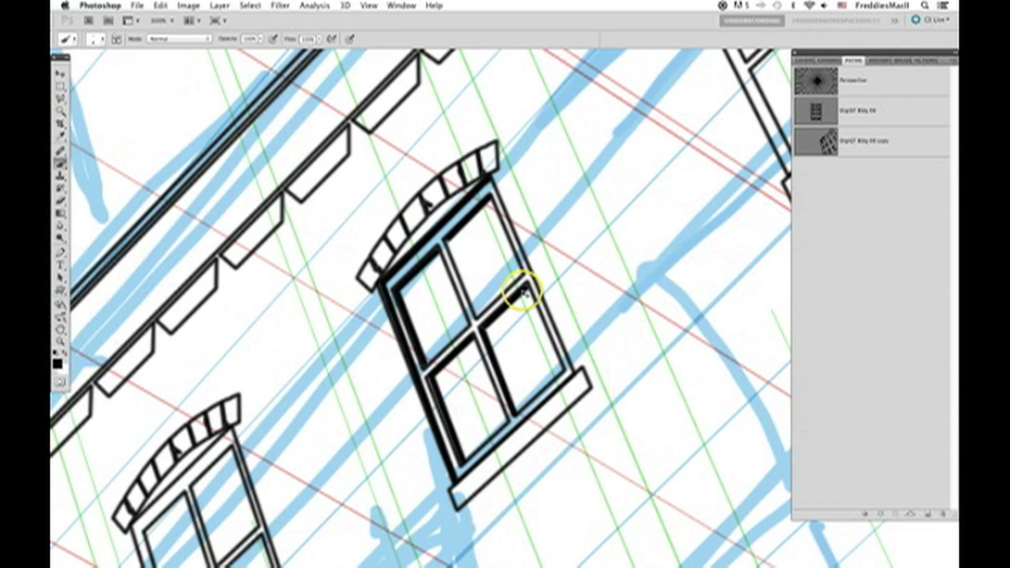
left_click(446, 241)
left_click(476, 320, "shift")
key("super+minus")
key("super+minus")
left_click_drag(523, 301, 431, 273)
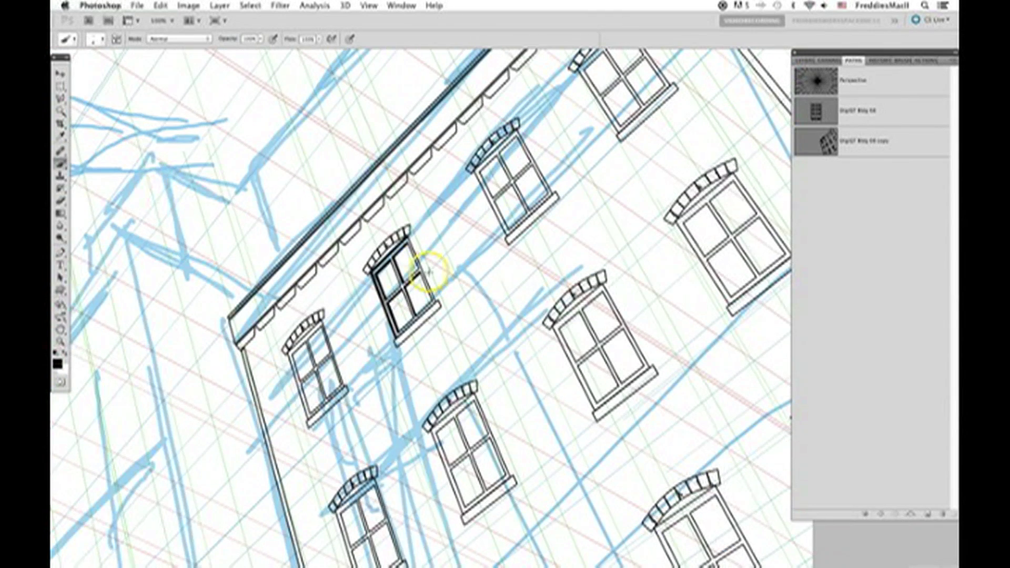
- Paint a large red X across the top-row windows of the inked building
key("F2")
left_click_drag(479, 184, 291, 419)
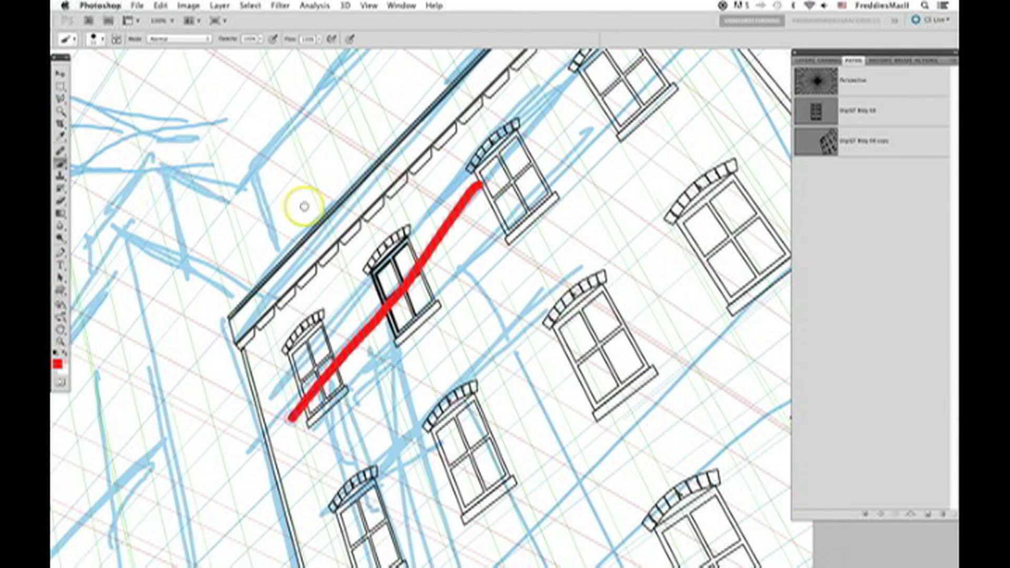
left_click_drag(294, 207, 524, 389)
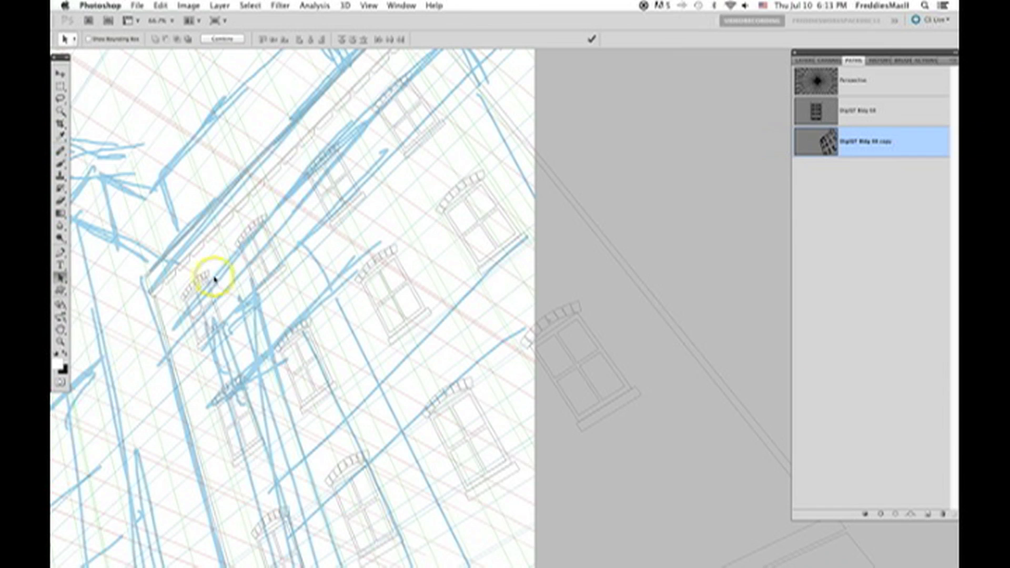
- Examine the distorted building path's top-row windows near the cornice corner against the perspective grid
key("z")
left_click(210, 276)
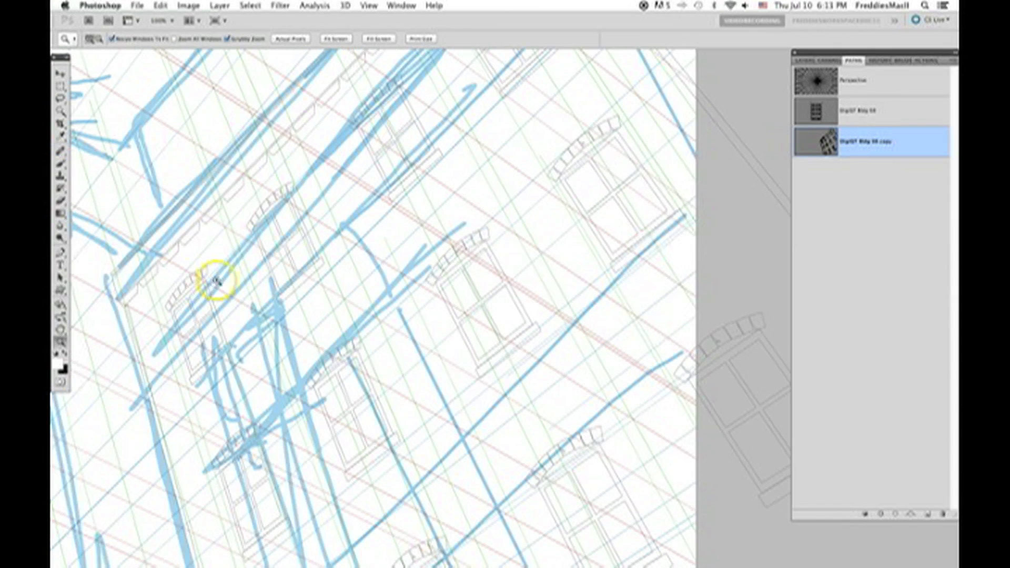
left_click_drag(199, 287, 246, 292)
key("a")
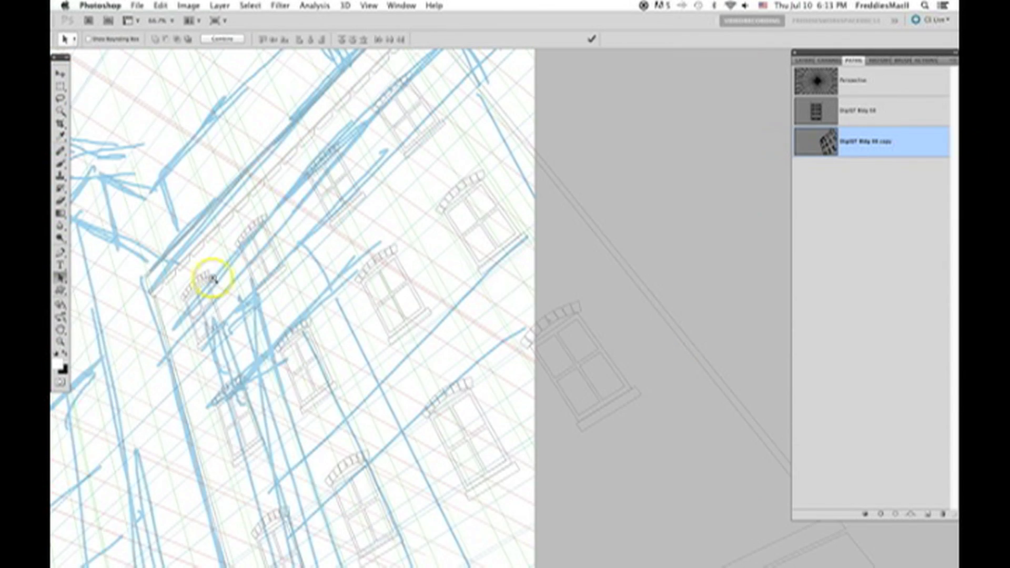
key("z")
left_click(209, 282)
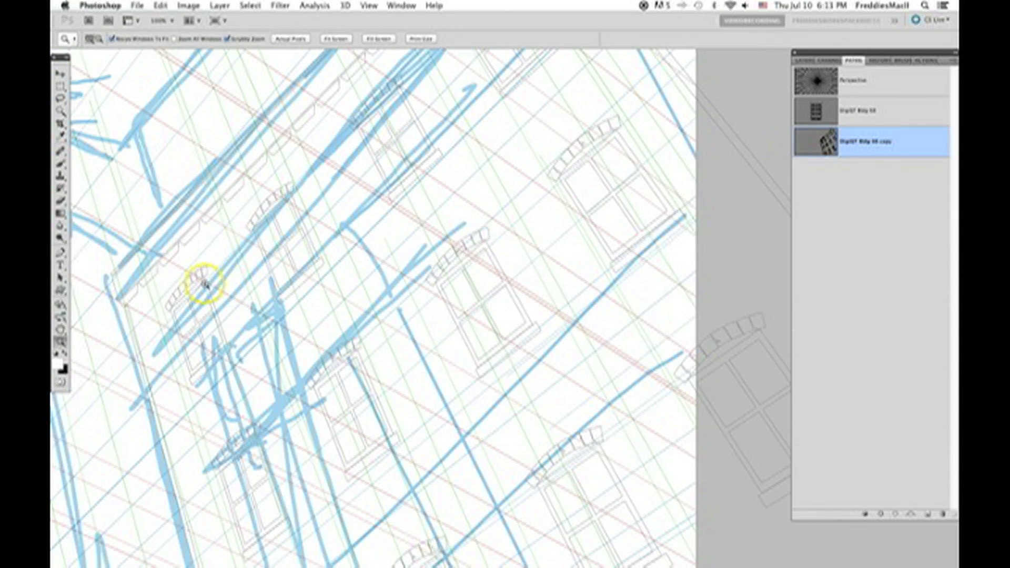
left_click_drag(202, 286, 249, 300)
key("a")
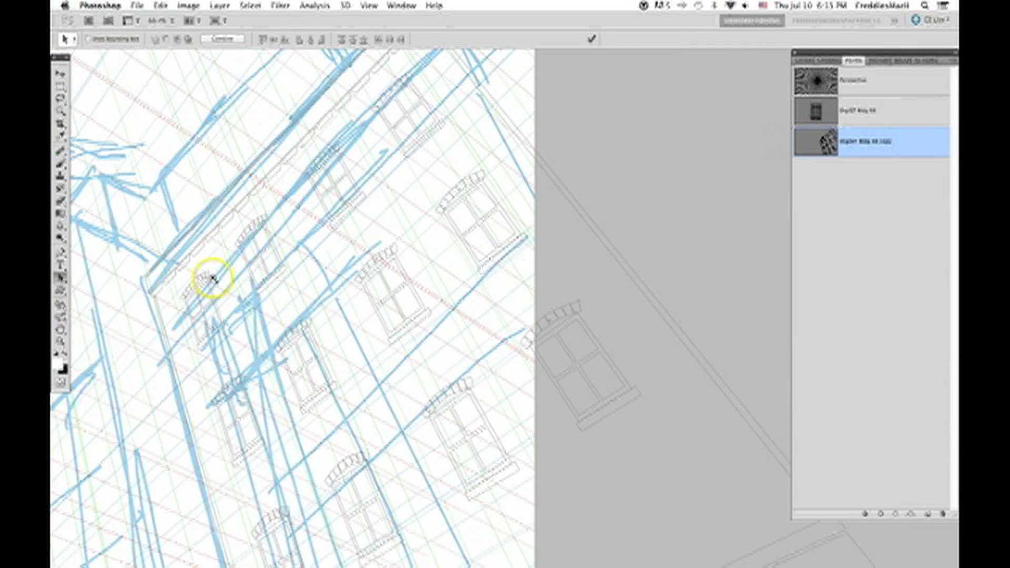
key("z")
left_click(210, 280)
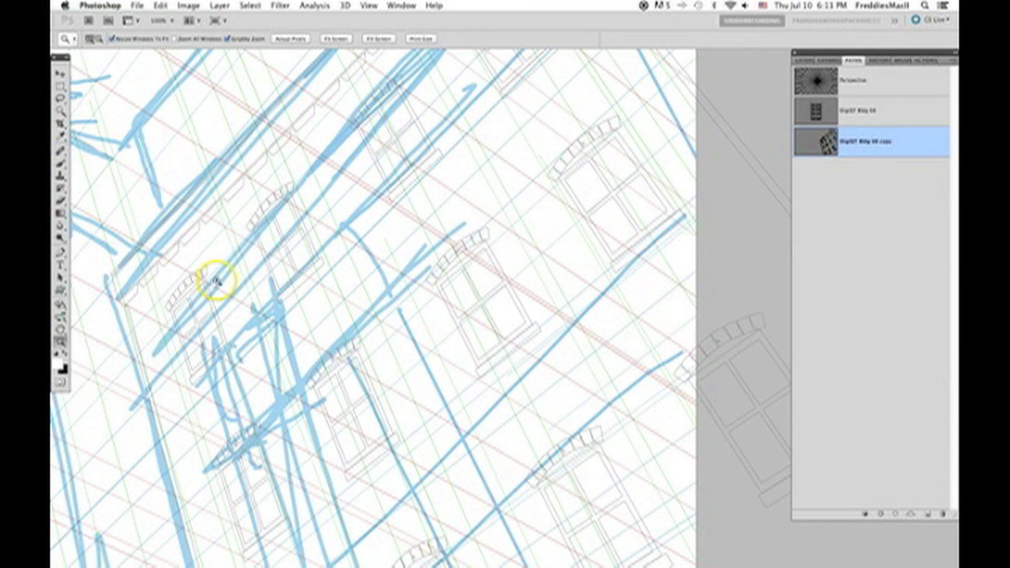
- Stroke the building path's cornice, window arches, sills and corner outlines in black on a new layer
left_click_drag(215, 287, 263, 261)
key("a")
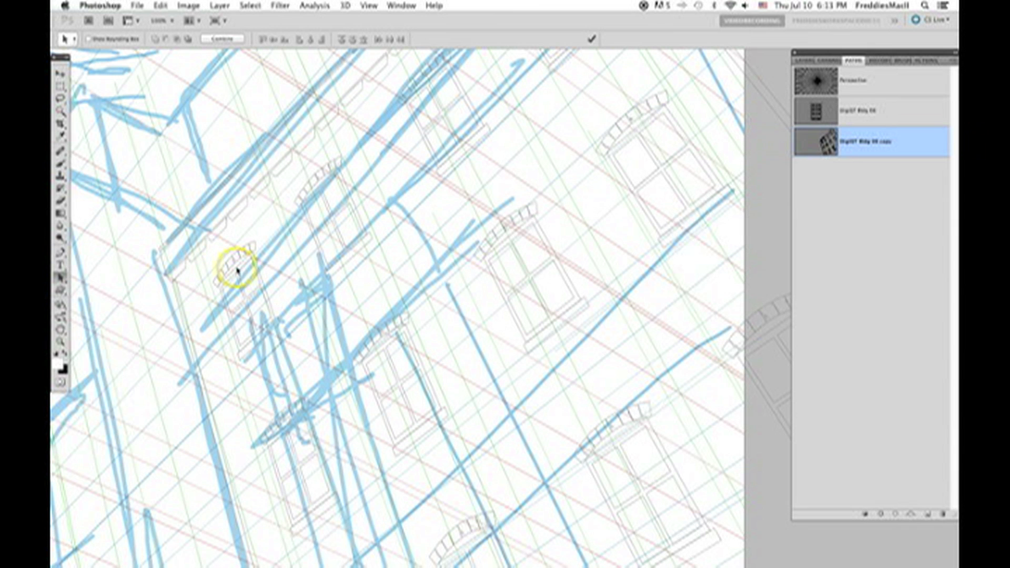
left_click(218, 243)
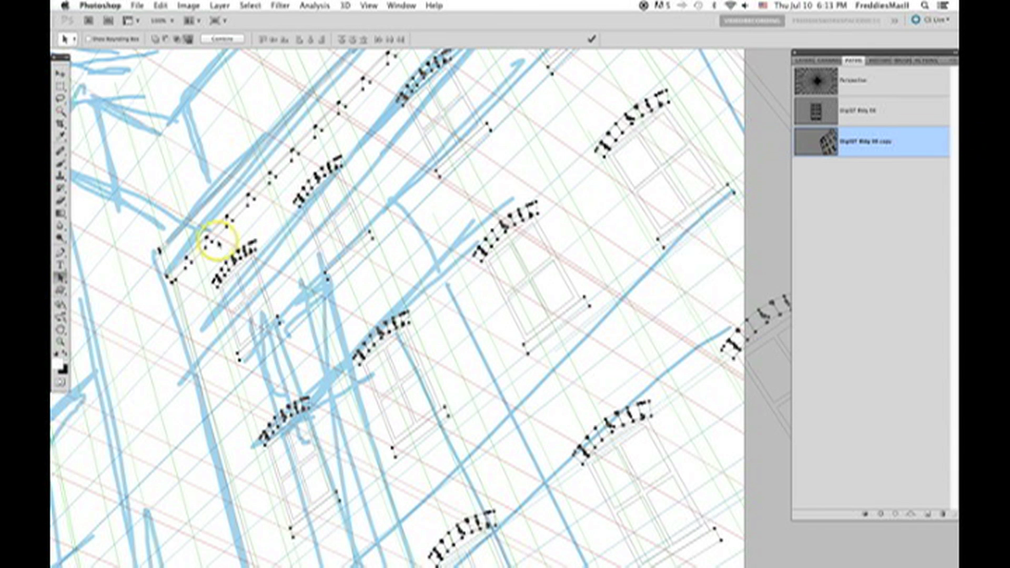
left_click(803, 61)
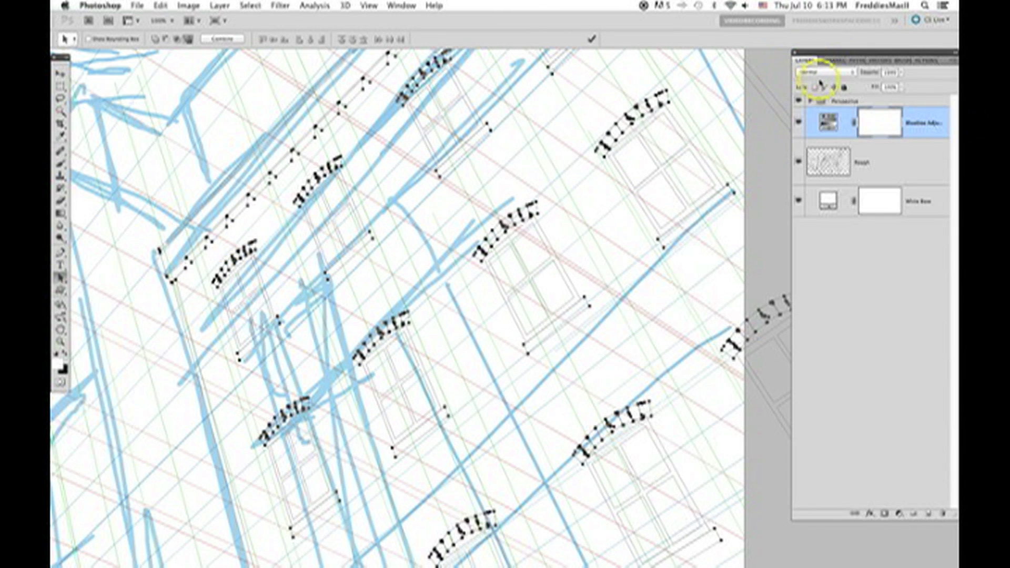
left_click(928, 514)
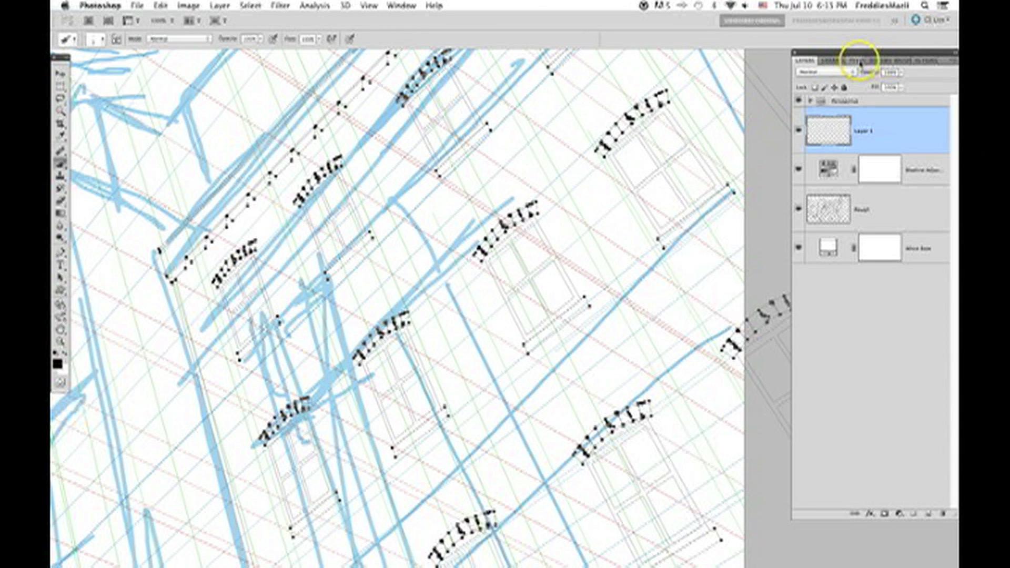
left_click(858, 62)
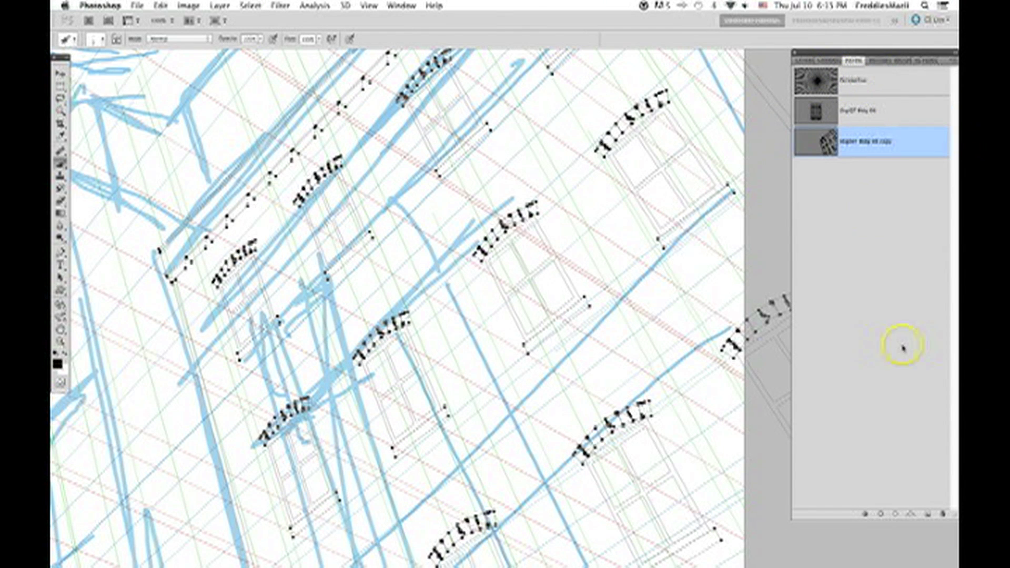
left_click(883, 515)
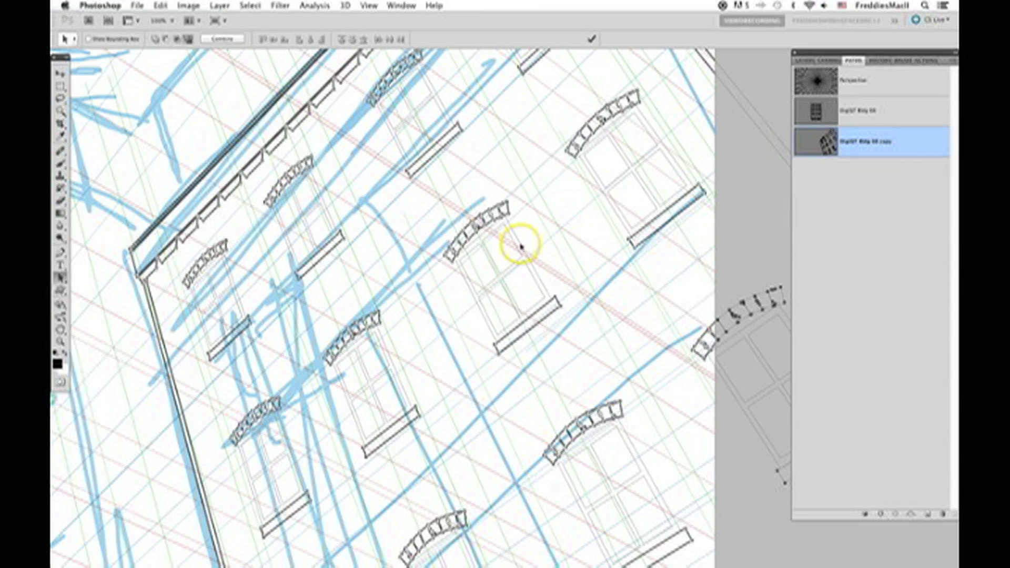
- Fill the outer window-opening outlines of the building path with black and load them as a selection
left_click(520, 246)
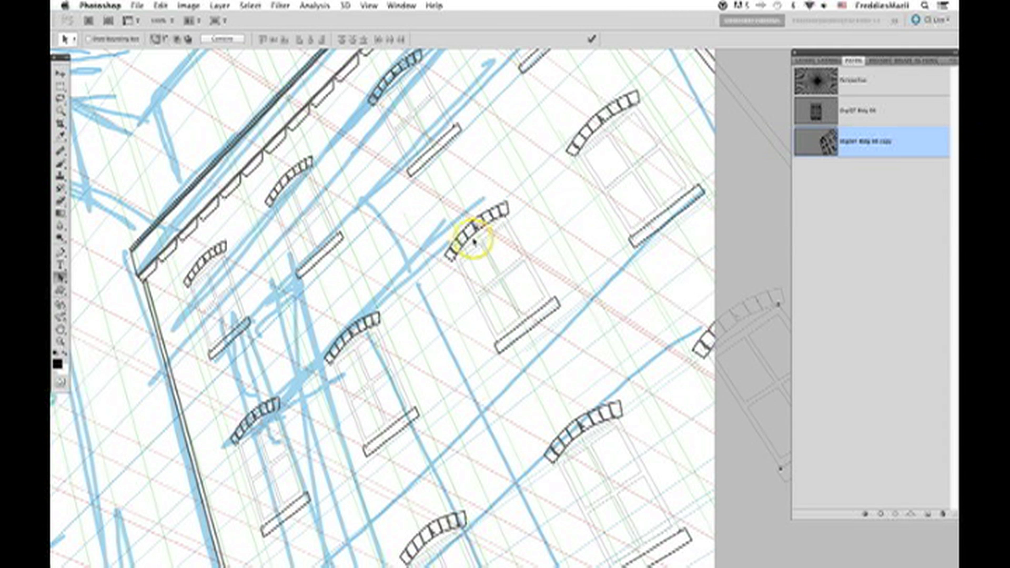
left_click(513, 245)
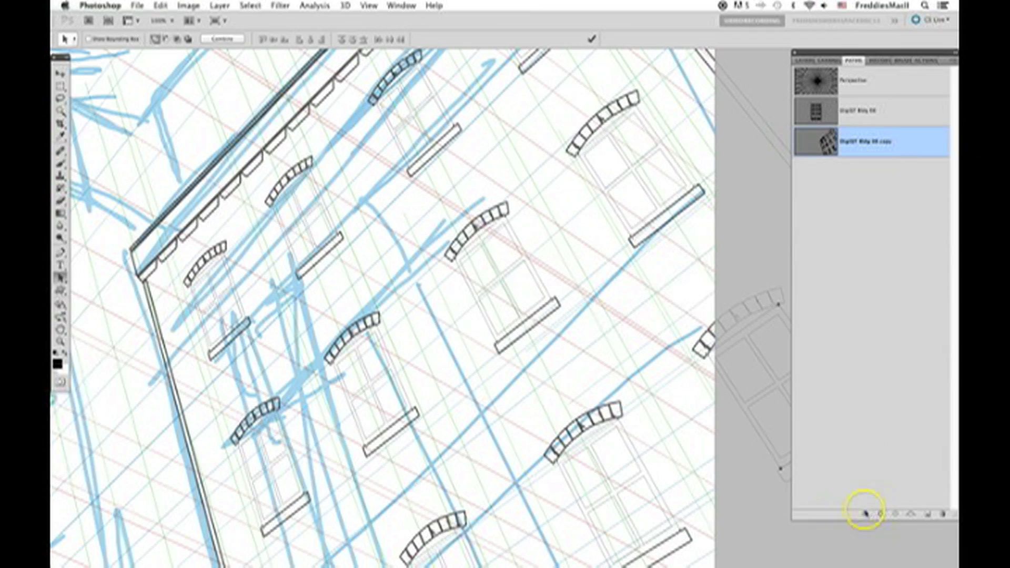
left_click(658, 447)
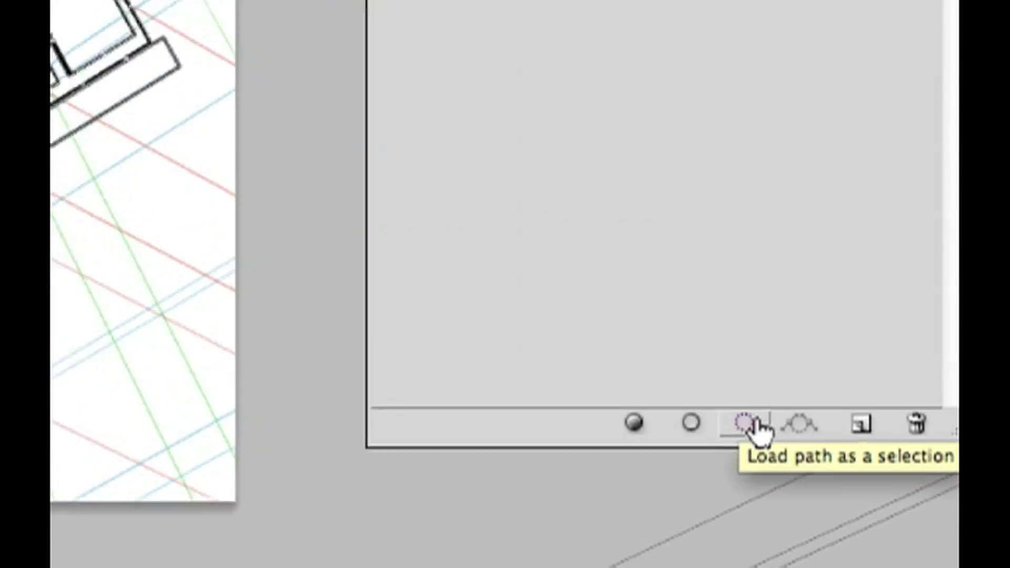
left_click(746, 421)
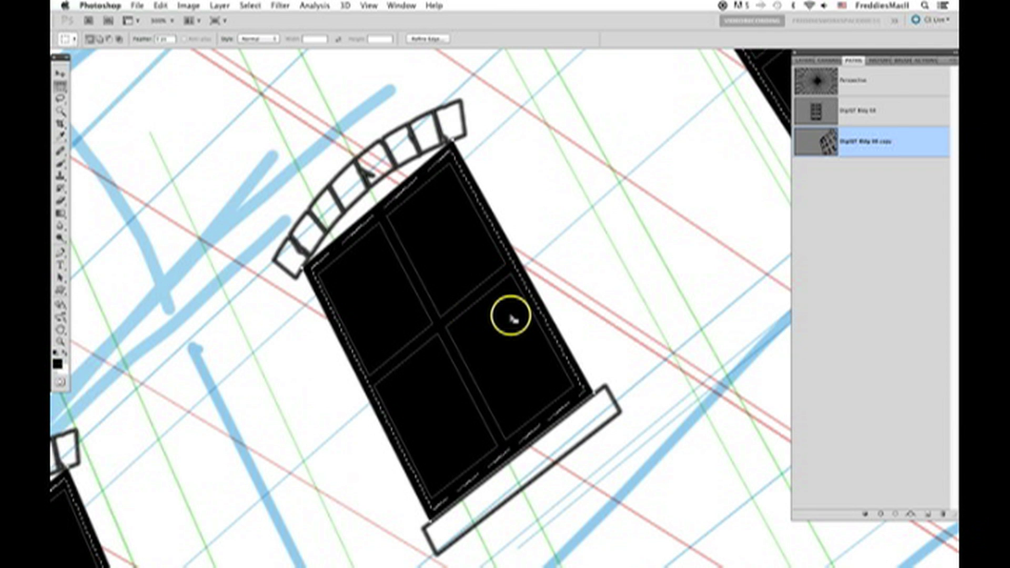
- Deselect the building path and contract the window-opening selection by 4 pixels
left_click(835, 223)
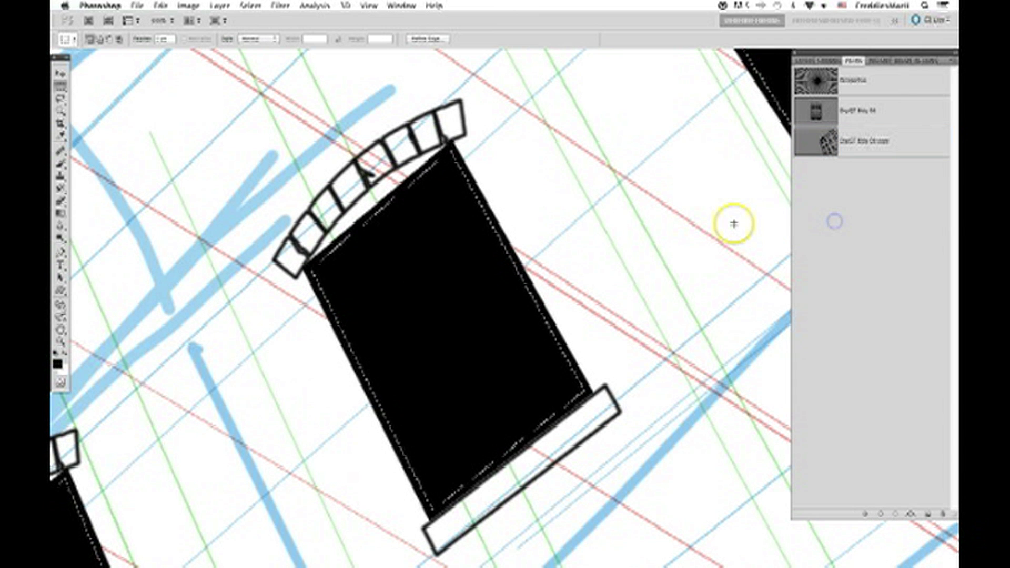
key("super+z")
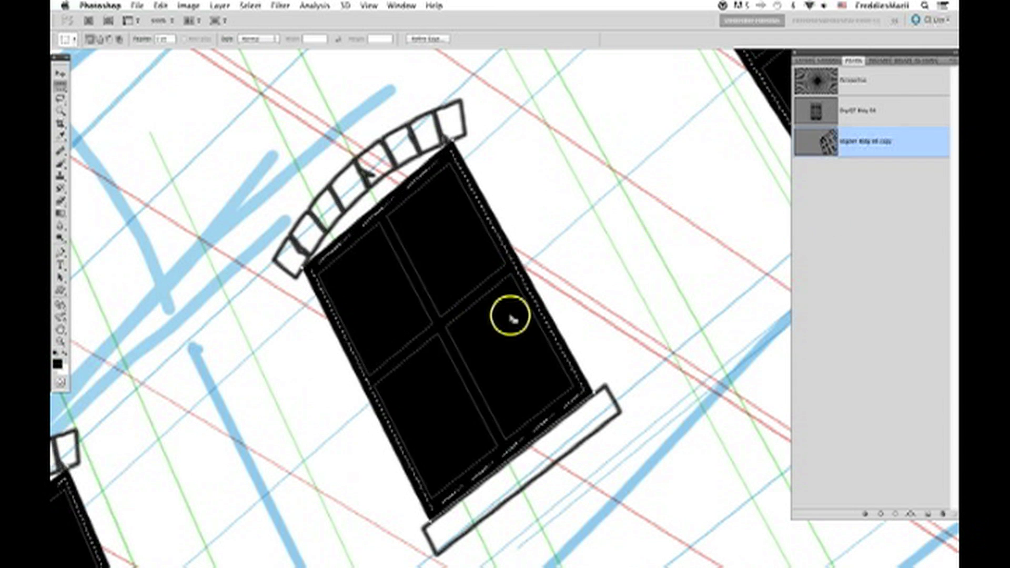
left_click(823, 225)
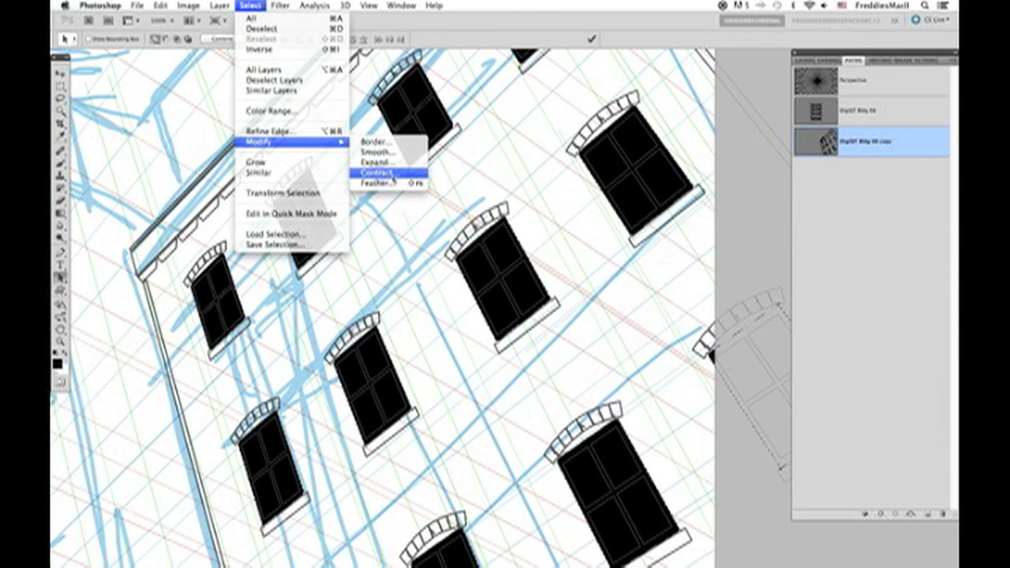
left_click(393, 175)
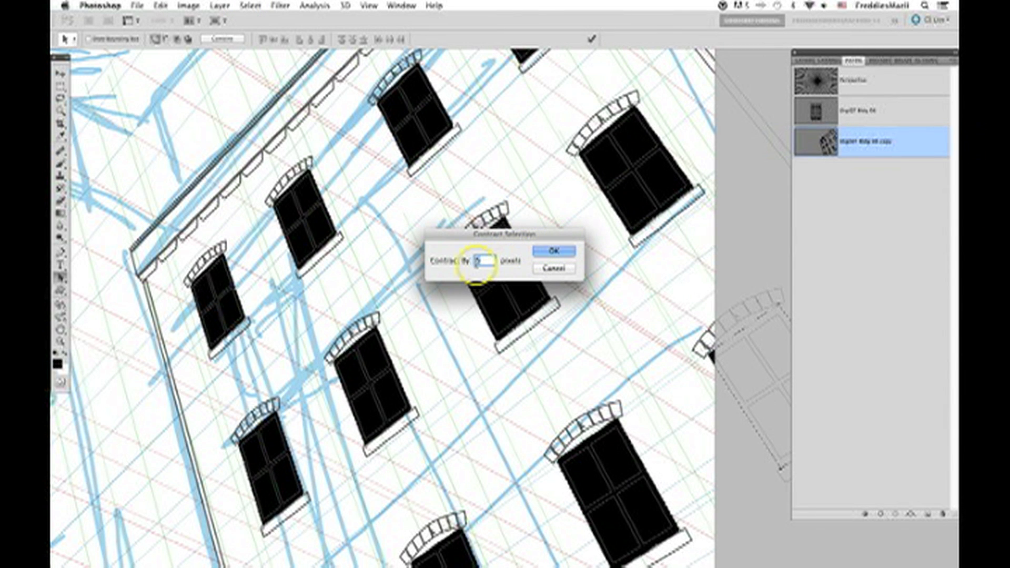
type("4")
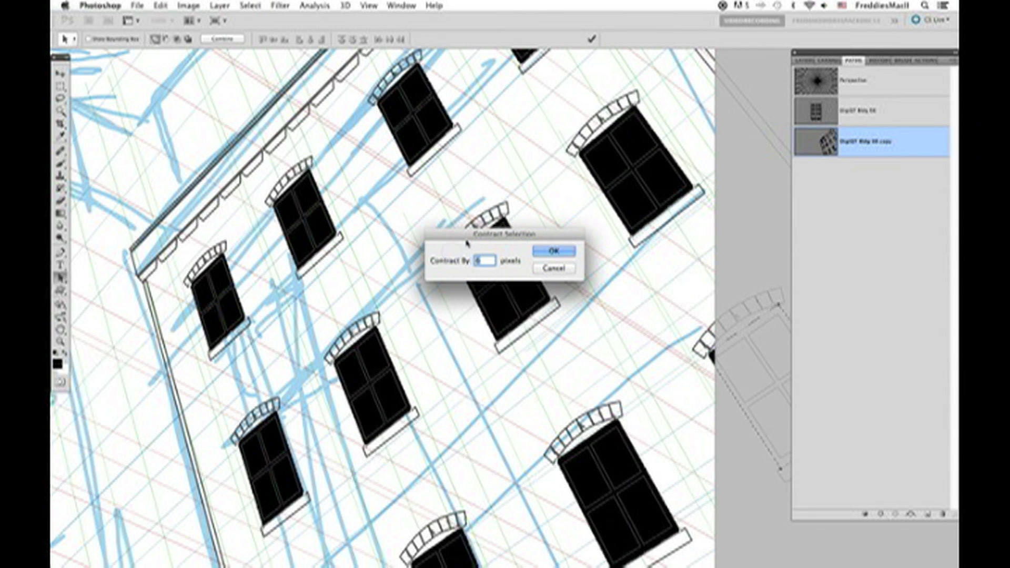
left_click(555, 250)
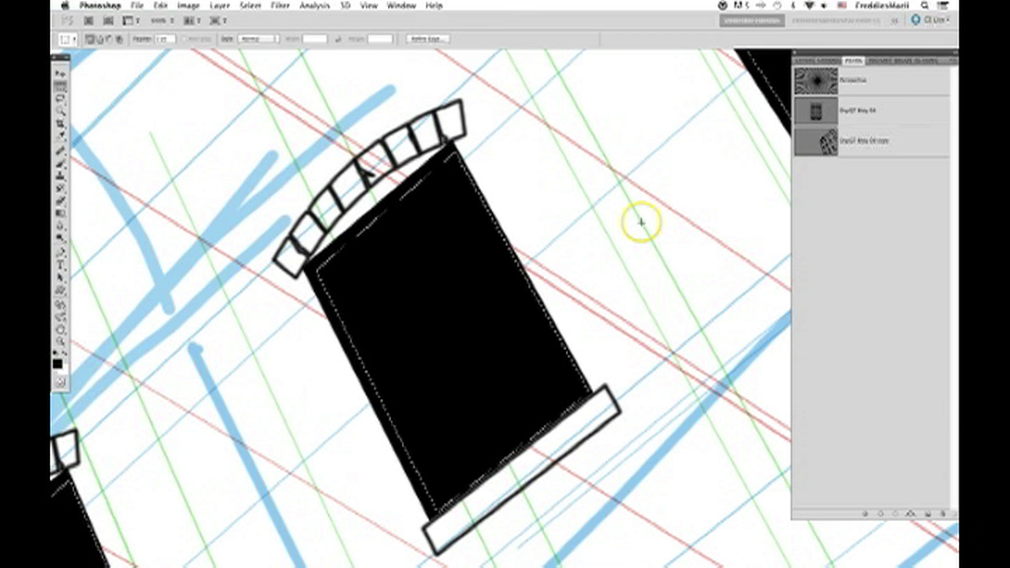
- Delete the black fill inside the contracted, offset window selection and clear the selection
key("Delete")
key("super+d")
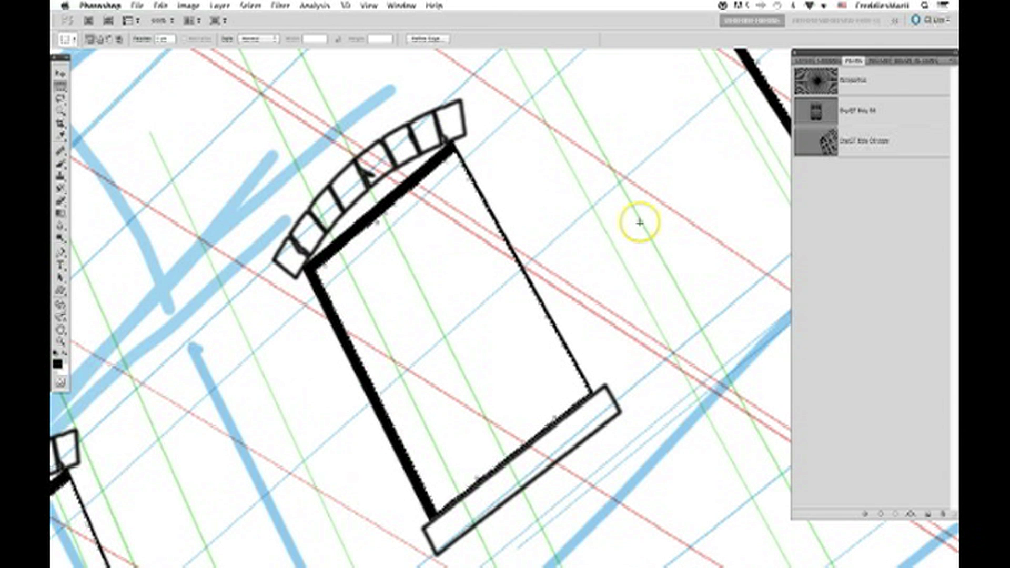
key("super+d")
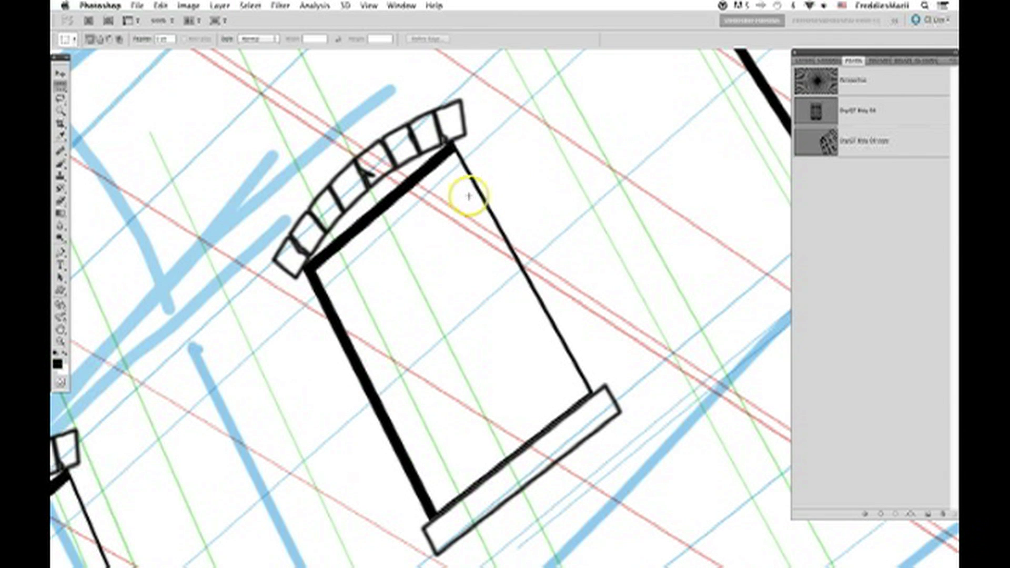
- Select the four-pane outlines inside all windows of the distorted building path copy
key("v")
mouse_move(394, 198)
left_mouse_down()
mouse_move(458, 168)
mouse_move(476, 141)
left_mouse_up()
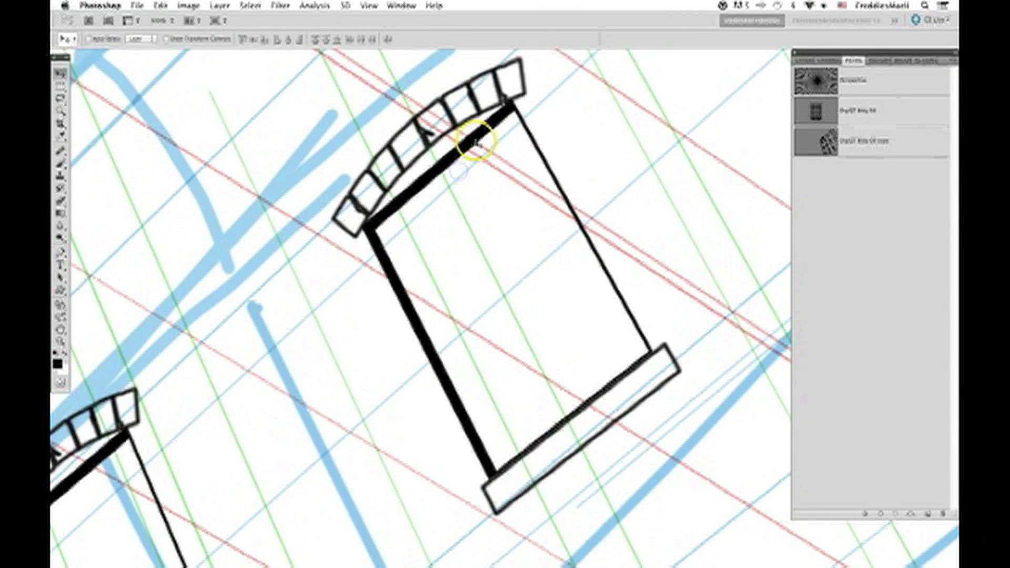
key("ctrl+minus")
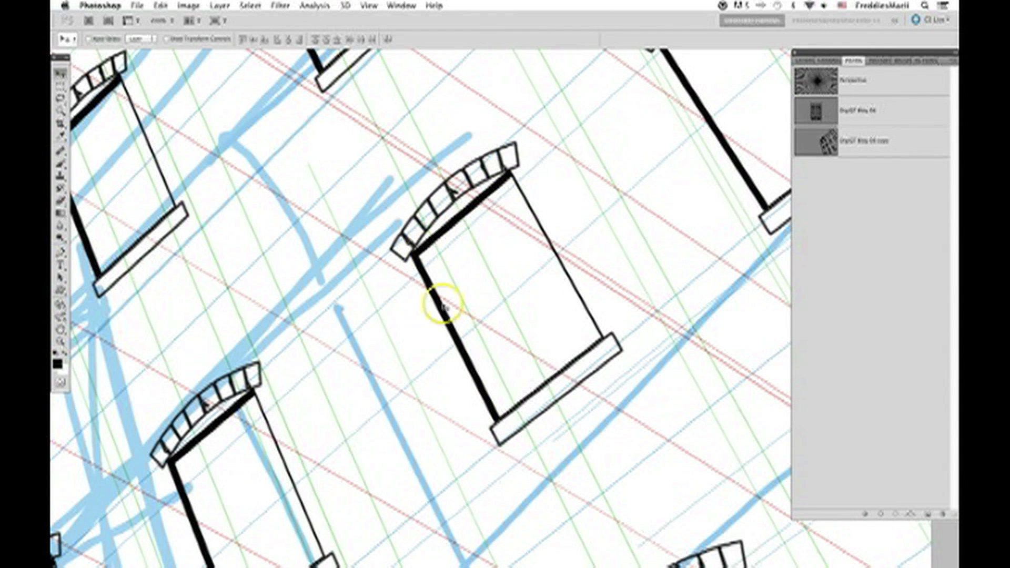
left_click_drag(332, 404, 392, 286)
key("super+minus")
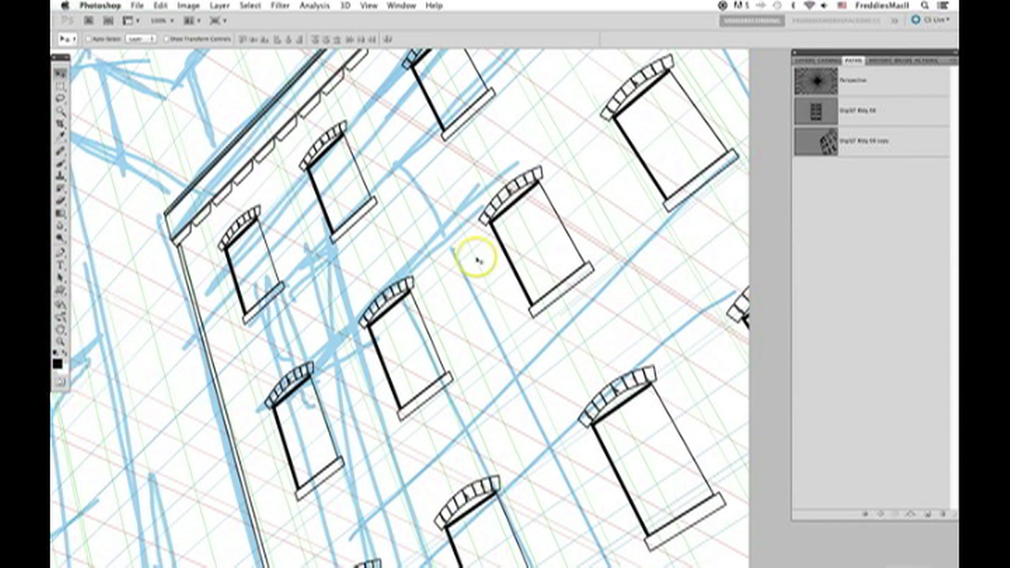
left_click_drag(495, 269, 451, 277)
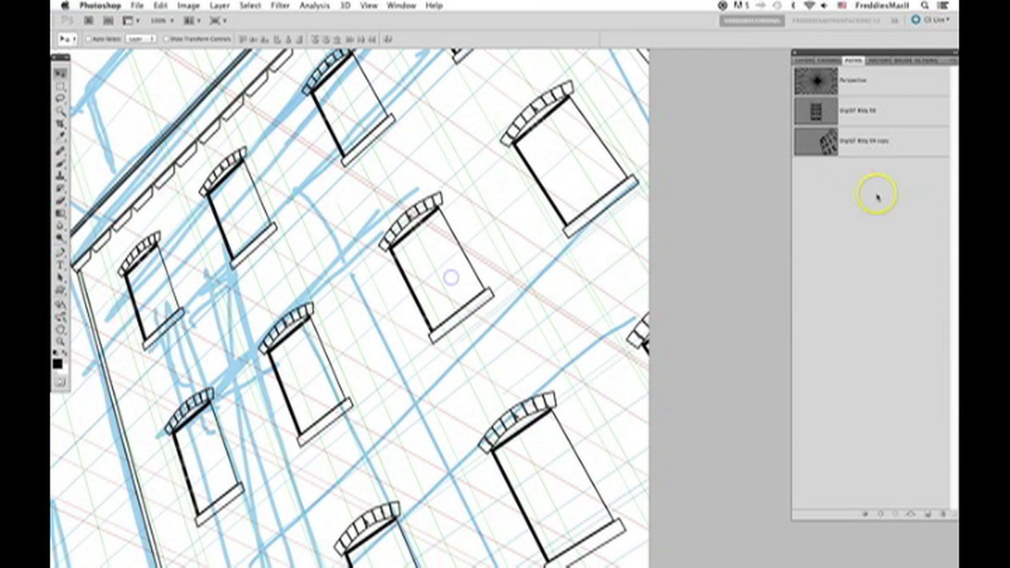
left_click(868, 143)
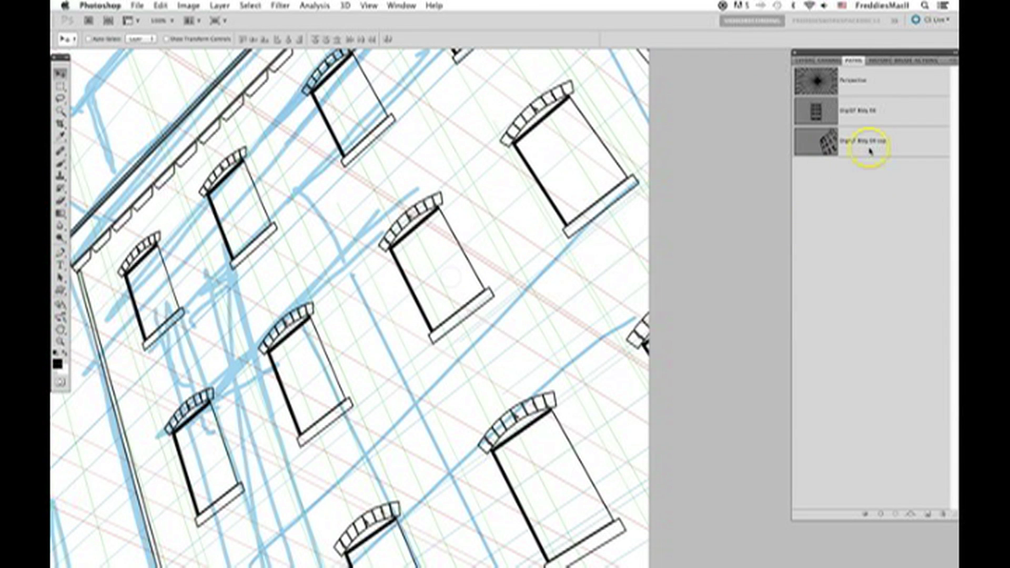
key("a")
left_click(446, 257)
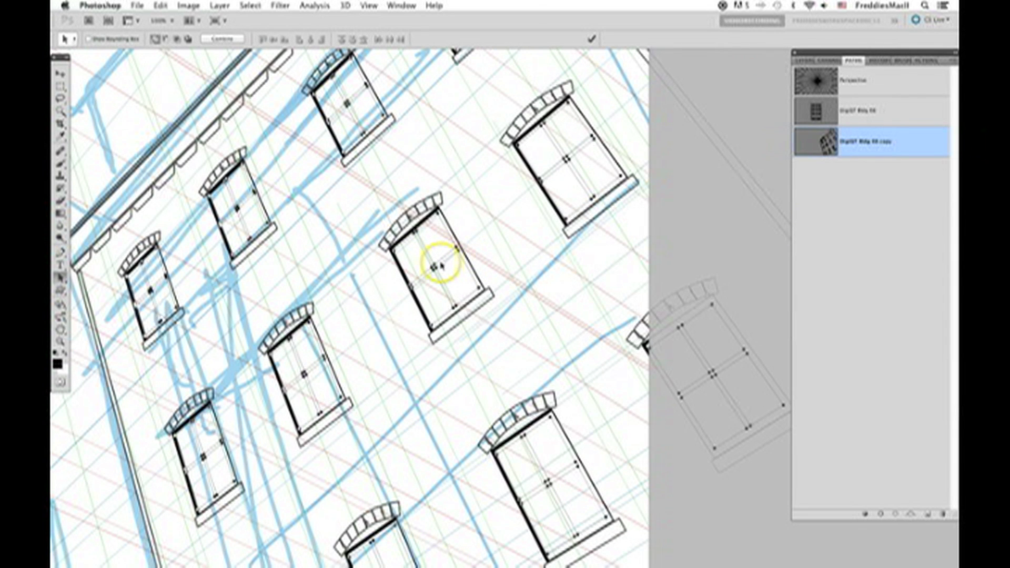
key("z")
left_click(464, 292)
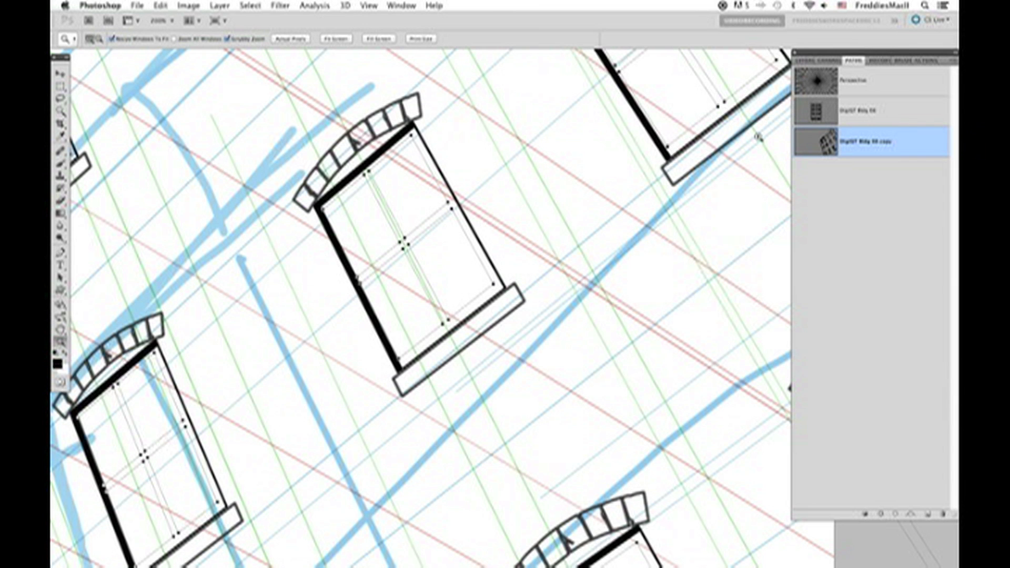
- Nudge the selected pane outlines five increments right and one down within the window frames
key("a")
key("Right")
key("Right")
key("Right")
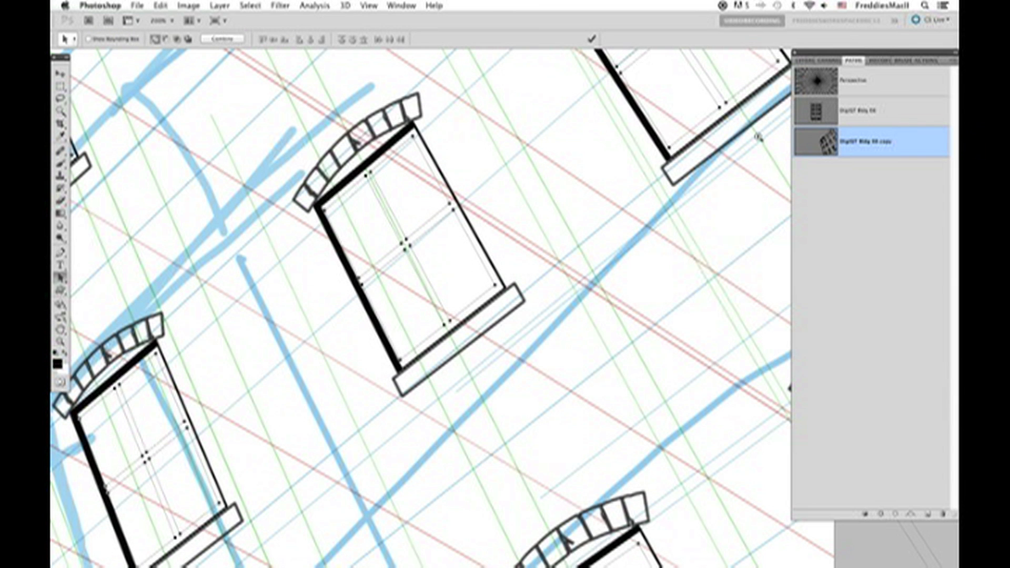
key("Down")
key("Right")
key("Right")
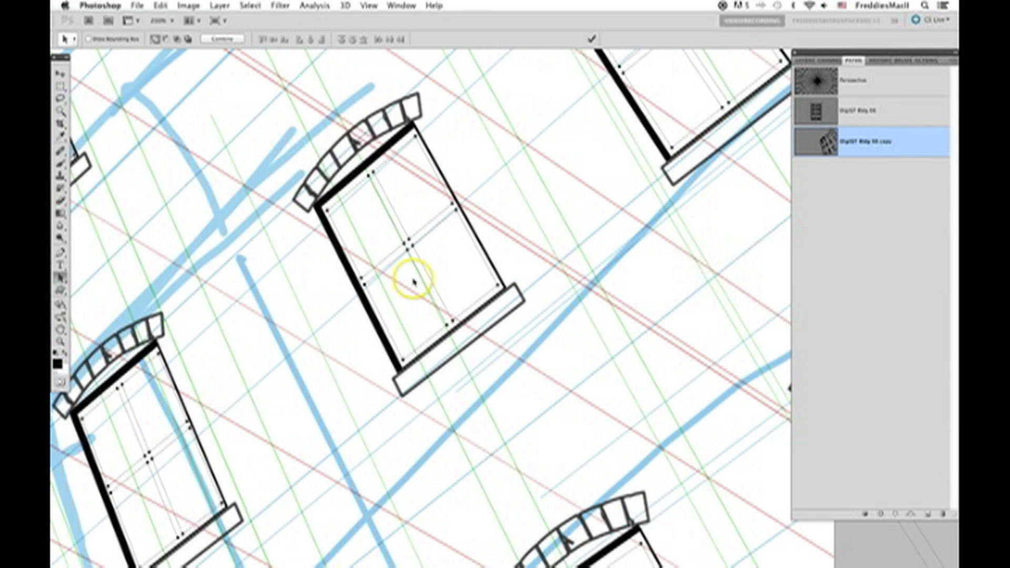
- Fill the window-pane outlines with black and contract the selection loaded from them
left_click(866, 514)
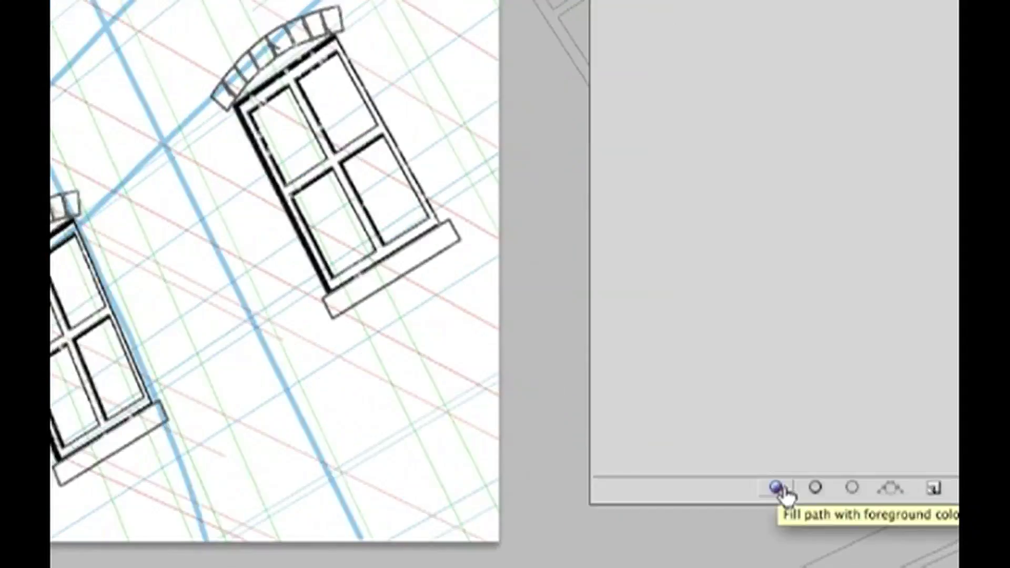
left_click(778, 489)
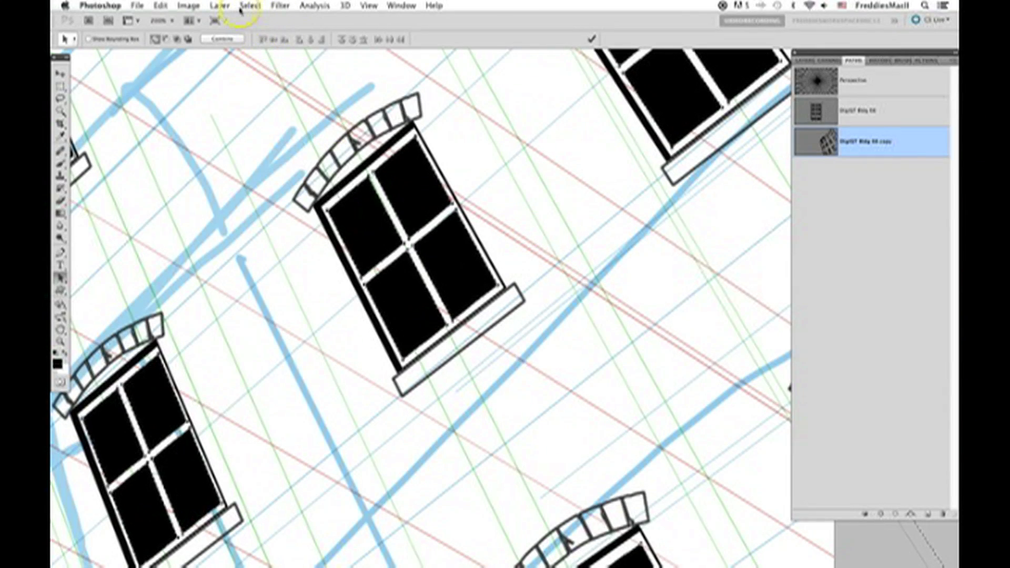
left_click(251, 5)
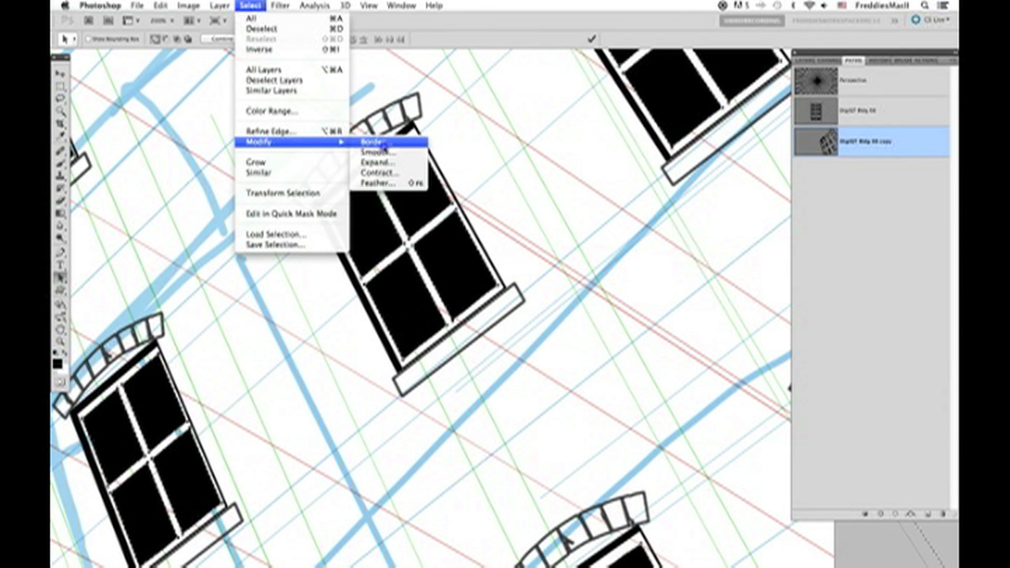
left_click(396, 173)
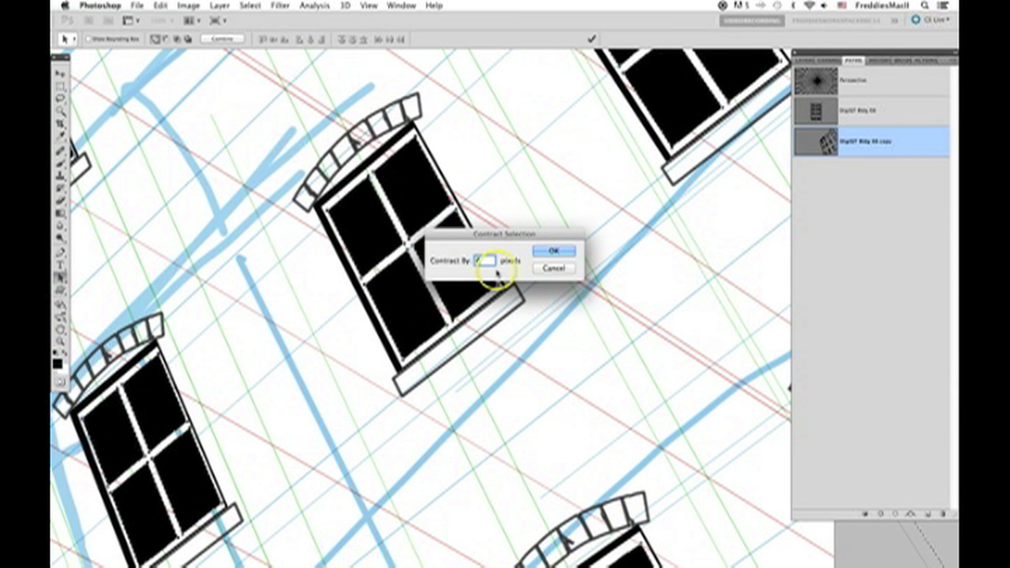
left_click(542, 257)
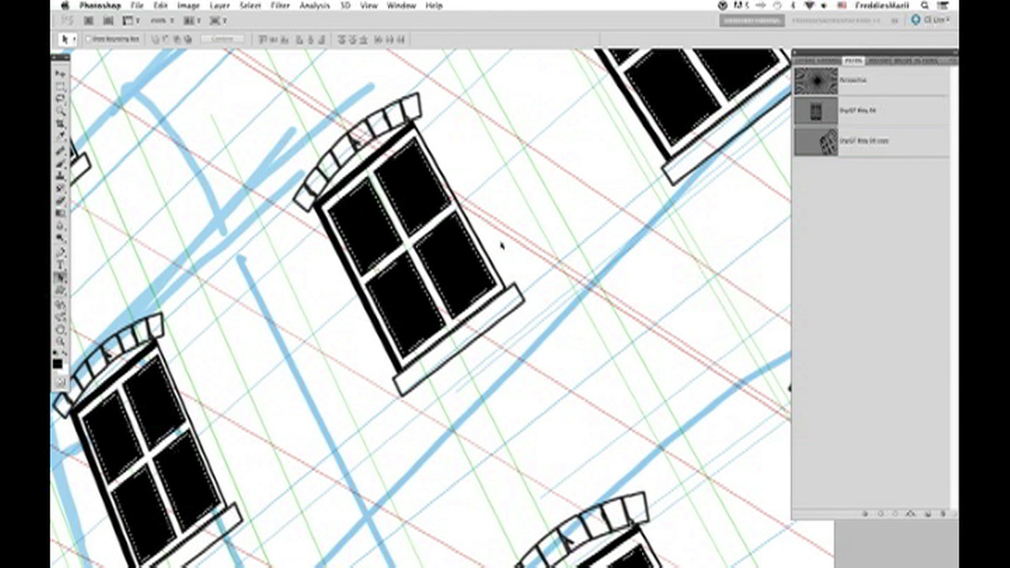
- Delete the black fill inside the contracted pane selection and clear the selection
key("m")
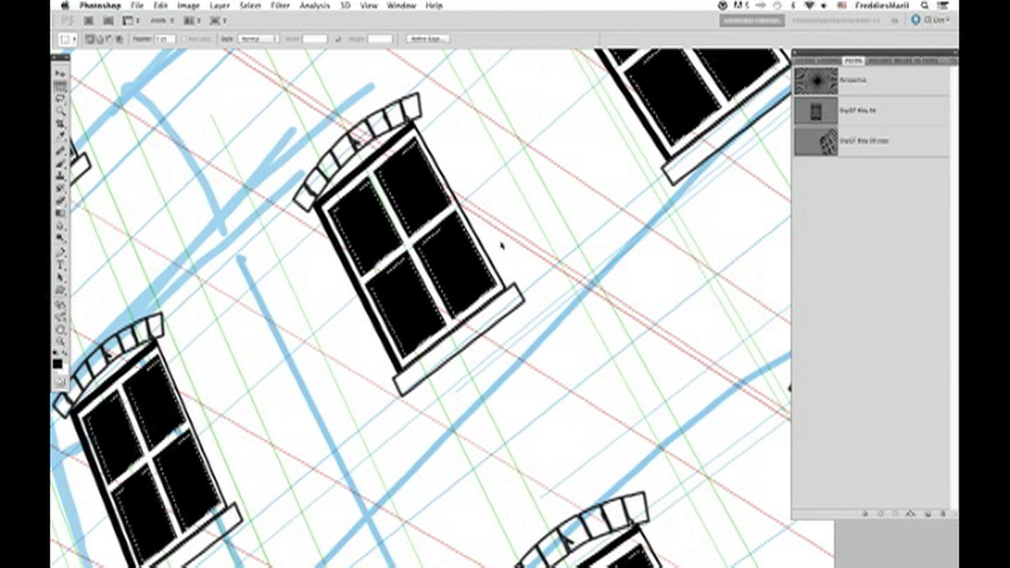
key("Delete")
left_click(530, 243)
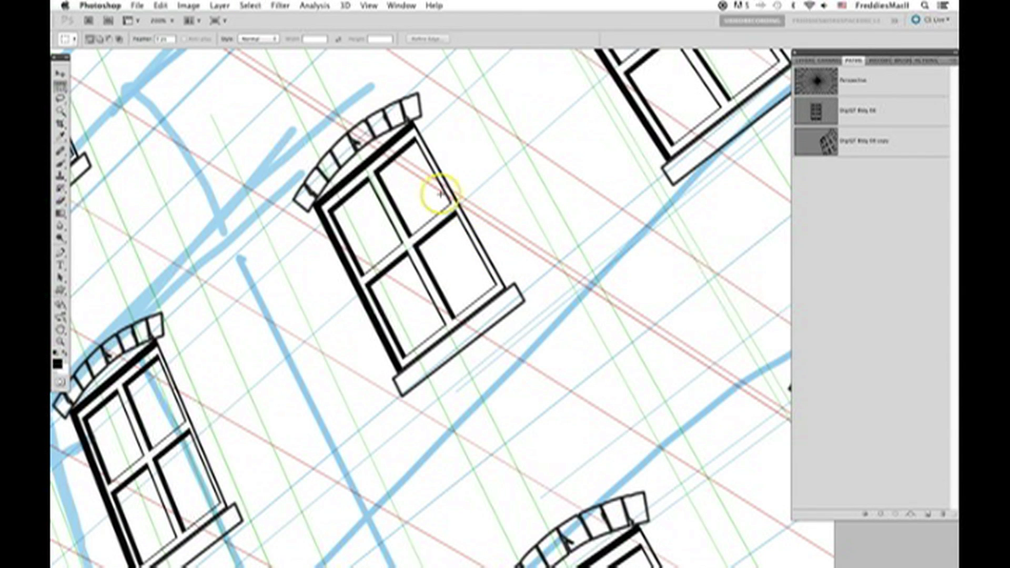
key("super+minus")
key("super+minus")
left_click_drag(445, 245, 400, 178)
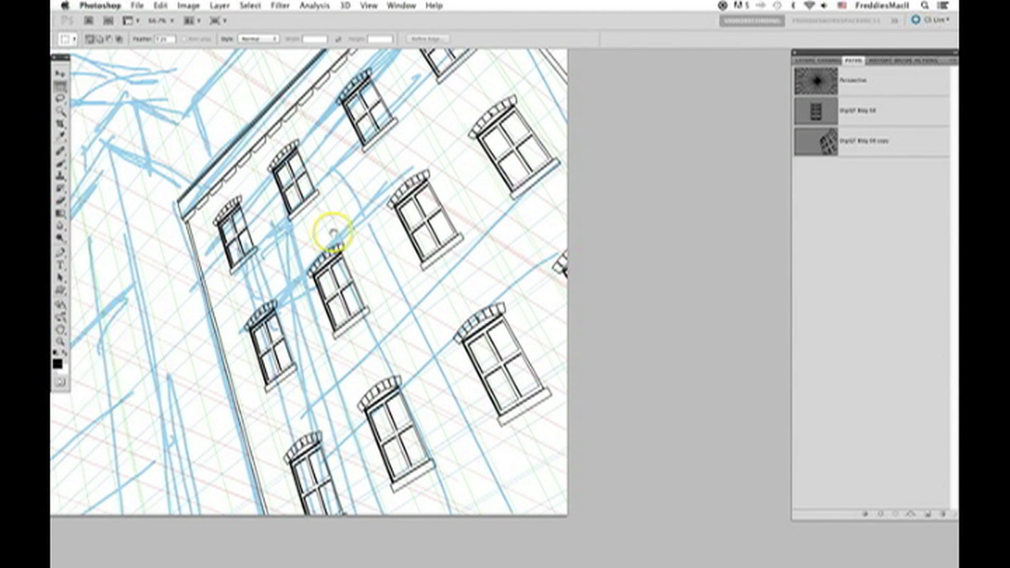
left_click_drag(384, 251, 373, 266)
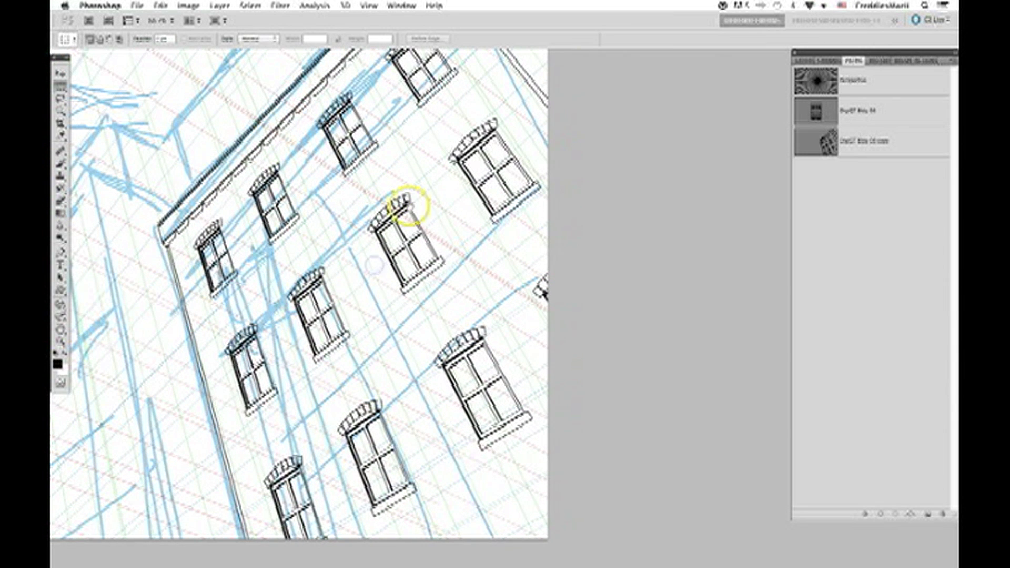
left_click_drag(427, 248, 410, 276)
key("a")
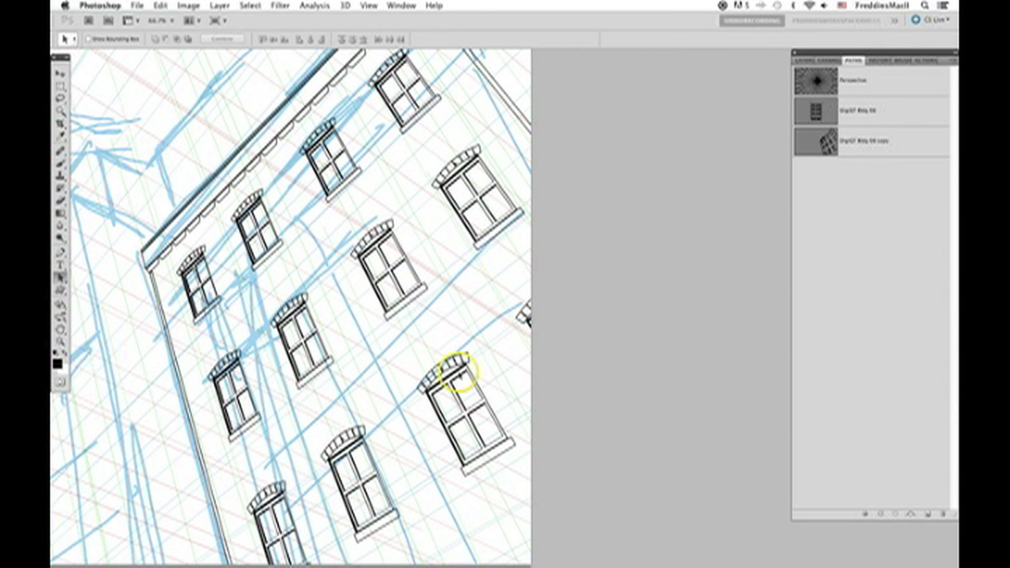
left_click(434, 389)
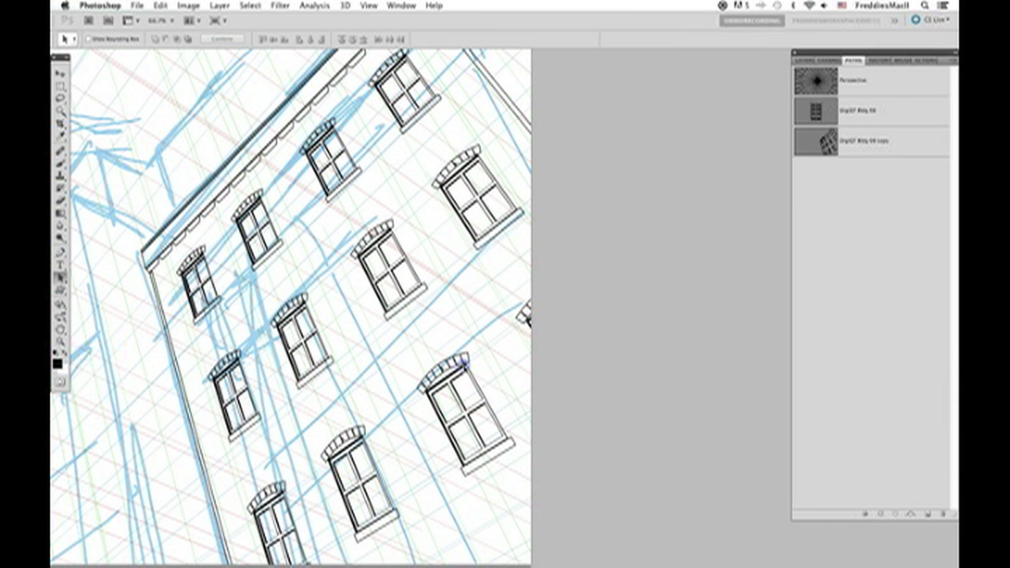
left_click_drag(399, 279, 425, 328)
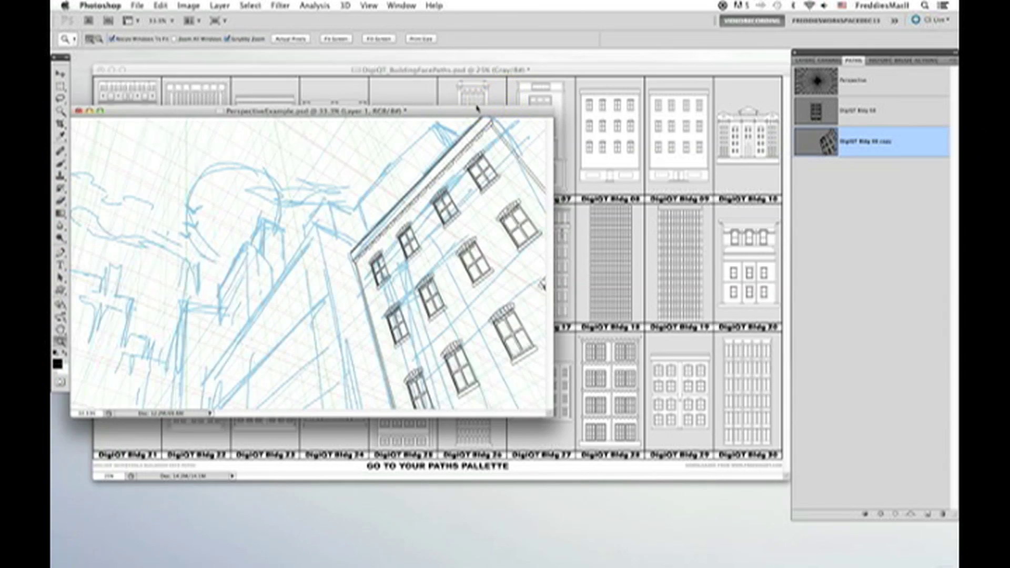
- Copy the DigiQT Bldg 25 path from the building face paths document into PerspectiveExample.psd
left_click_drag(473, 95, 489, 229)
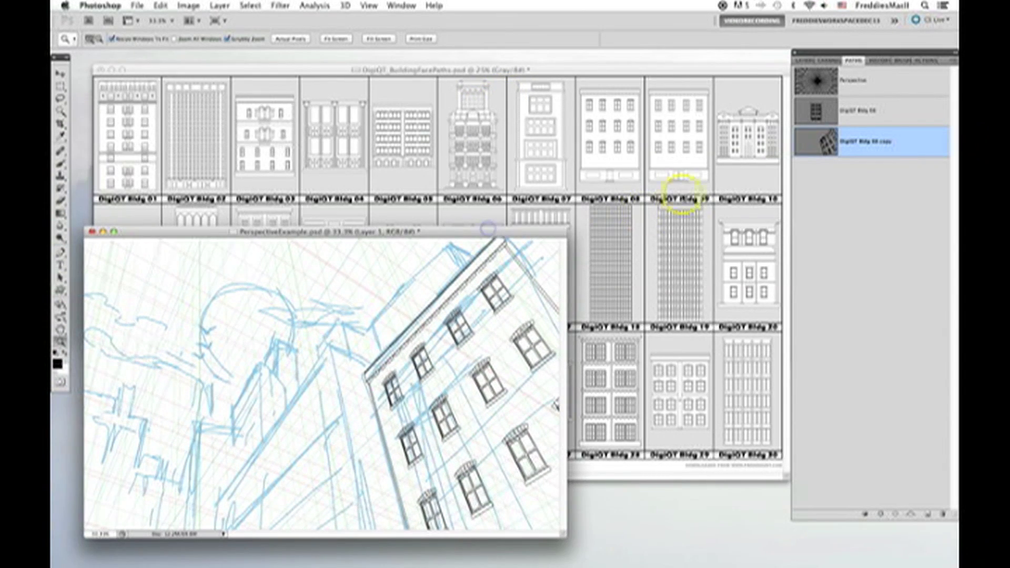
left_click(702, 214)
key("a")
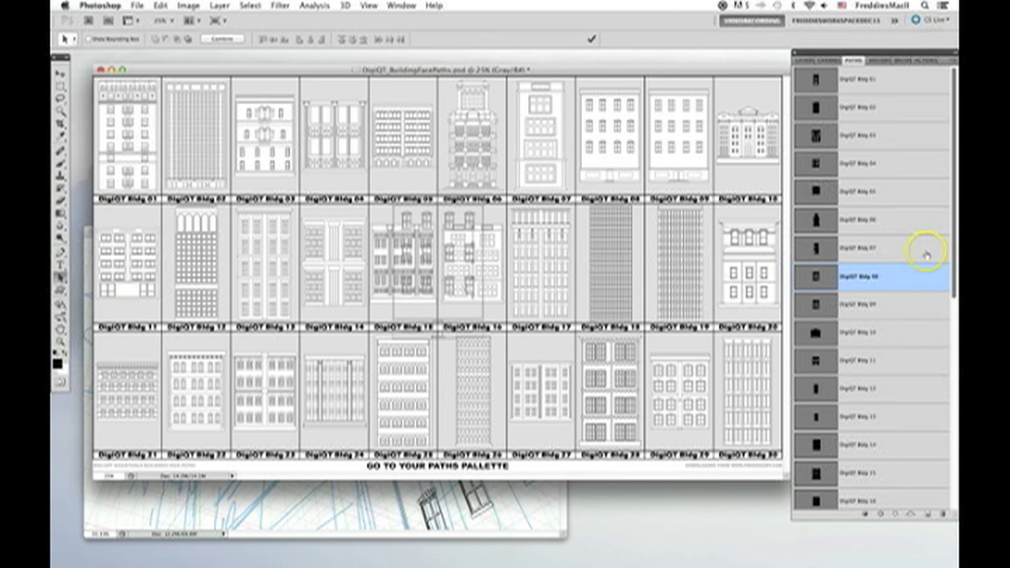
scroll(901, 339, "down", 7)
scroll(899, 363, "down", 3)
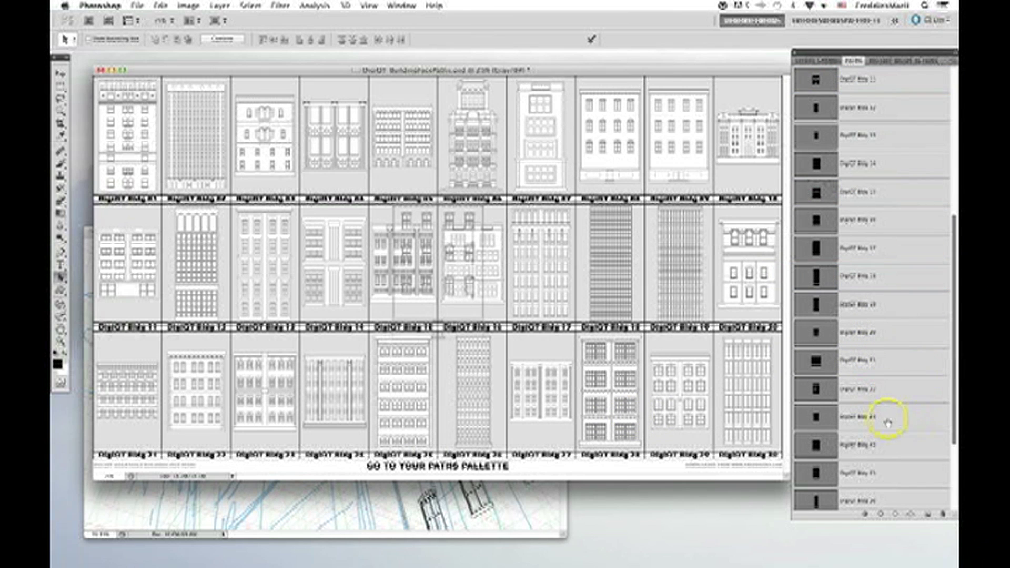
left_click(874, 473)
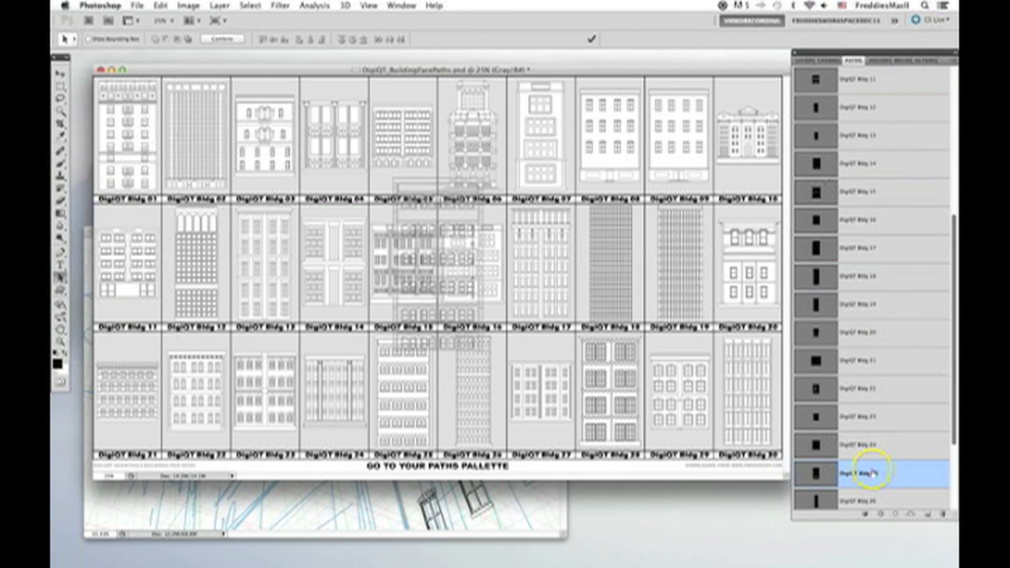
left_click_drag(872, 473, 390, 502)
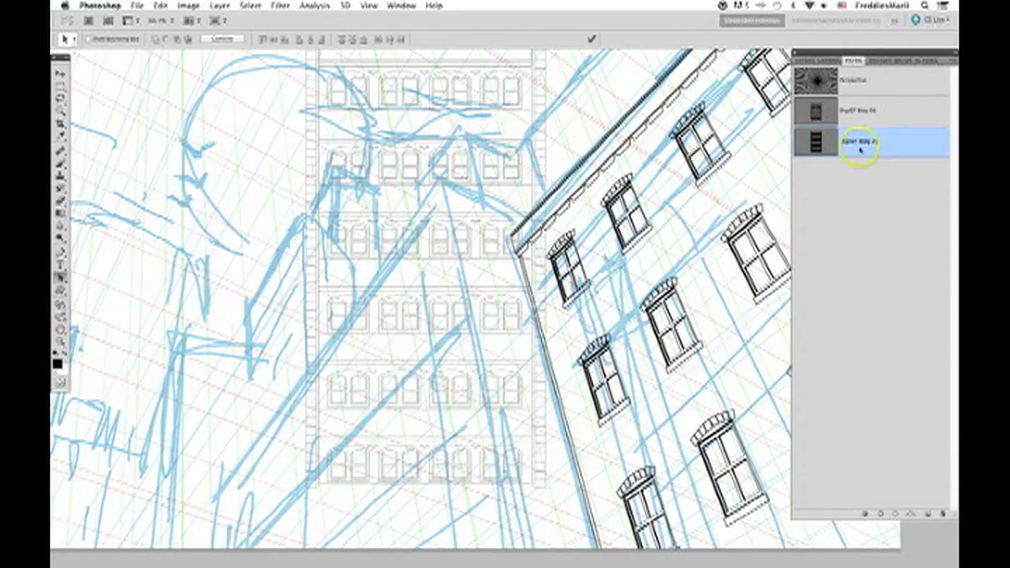
- Duplicate the DigiQT Bldg 25 path, enlarge the copy with Free Transform and place it over the lower part of the sketch
left_click_drag(860, 147, 929, 514)
key("super+t")
left_click_drag(427, 133, 404, 271)
key("super+minus")
left_click_drag(342, 149, 314, 119)
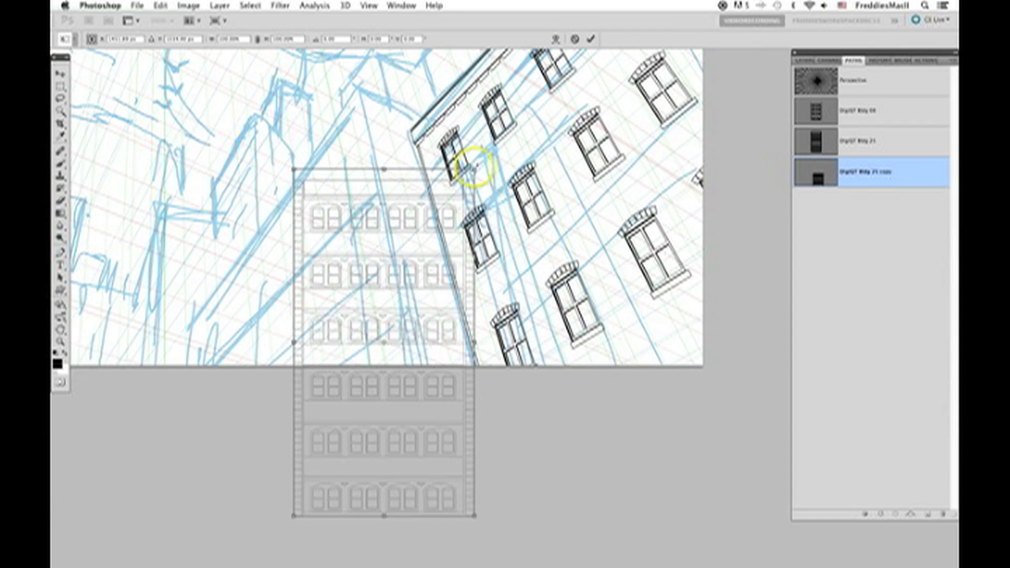
left_click_drag(476, 168, 520, 83)
left_click_drag(422, 167, 369, 392)
- Distort the upper corners of the path copy to match the roofline of the sketched building's left face
right_click(379, 352)
left_click(413, 408)
left_click_drag(439, 474, 463, 360)
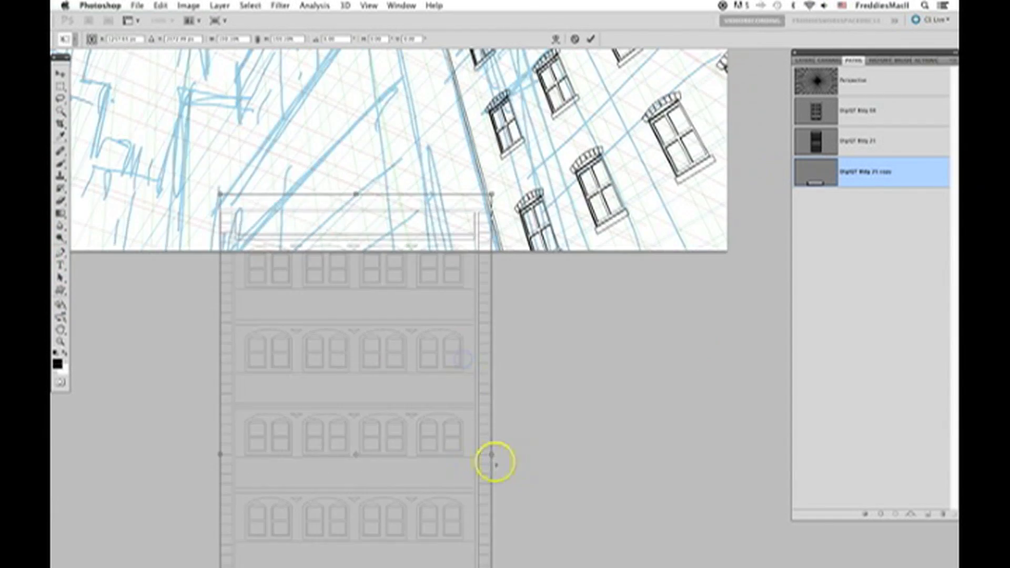
left_click_drag(493, 456, 403, 241)
left_click_drag(398, 250, 398, 455)
left_click_drag(403, 445, 386, 433)
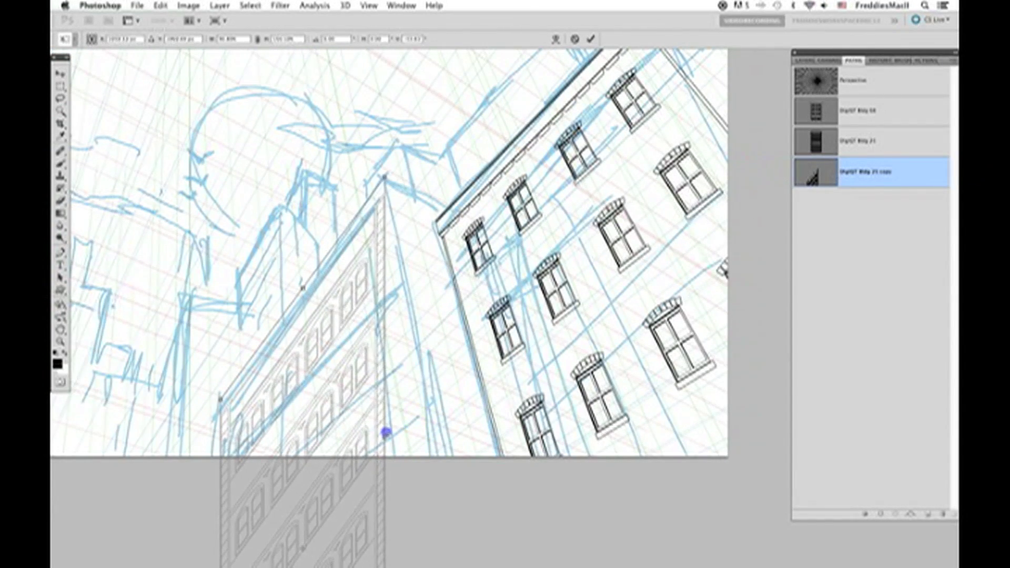
- Distort the lower corners of the path copy to follow the left face's converging vertical edges and apply the transform
left_click_drag(353, 553, 336, 252)
key("super+minus")
left_click_drag(359, 444, 435, 460)
left_click_drag(436, 225, 431, 332)
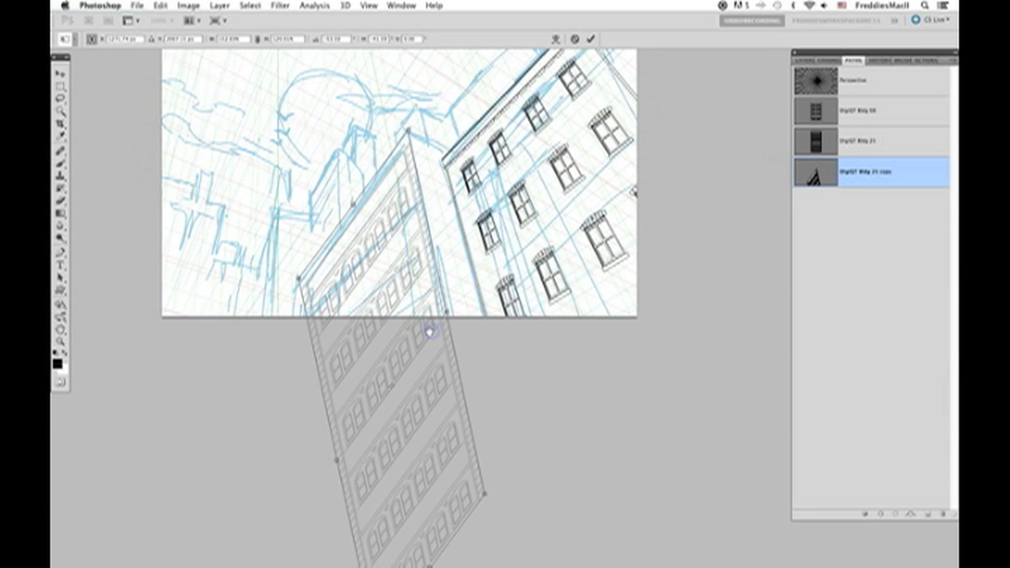
scroll(429, 332, "down", 5)
left_click_drag(381, 451, 313, 463)
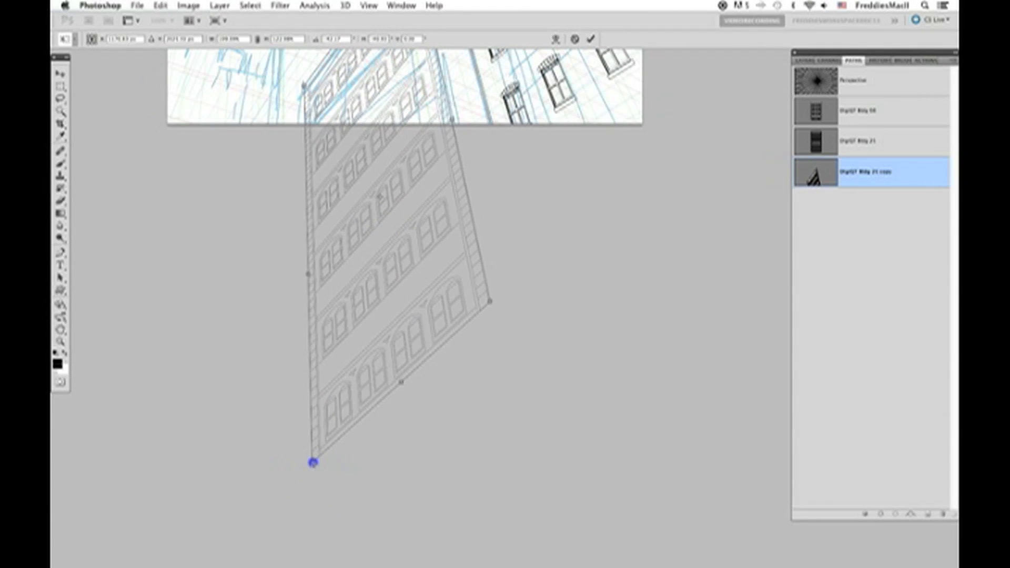
scroll(313, 462, "up", 2)
left_click_drag(473, 352, 509, 496)
left_click(429, 105, "super")
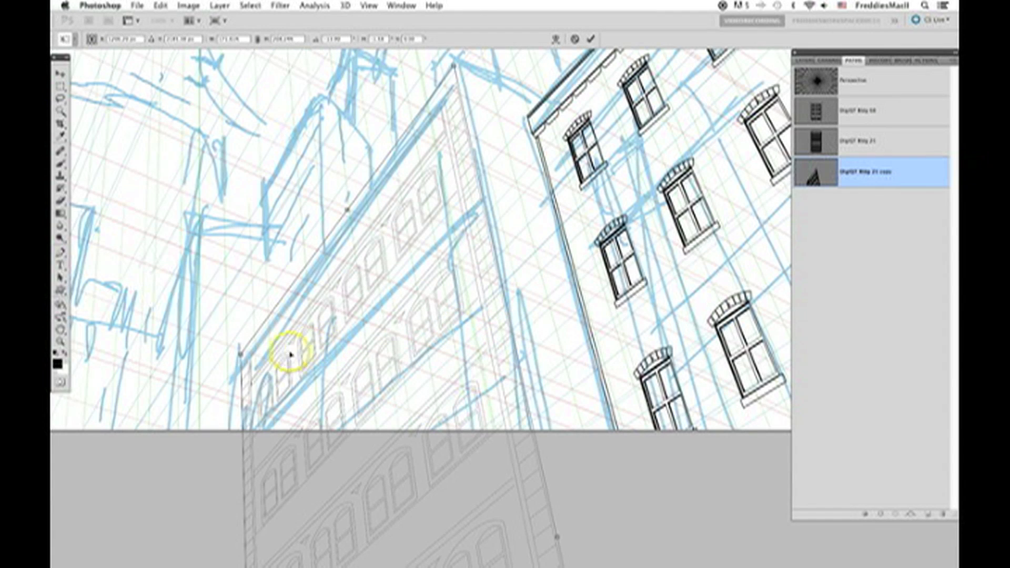
key("Return")
- Select the wall, brick trim and window-surround outlines of the left-face path and stroke them with the black brush
key("super+plus")
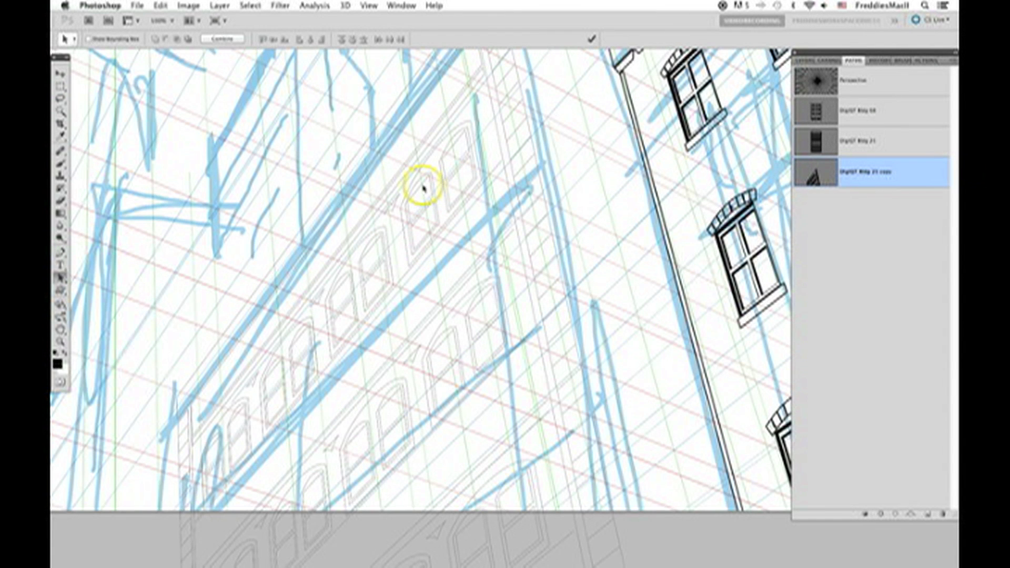
left_click(424, 162)
key("b")
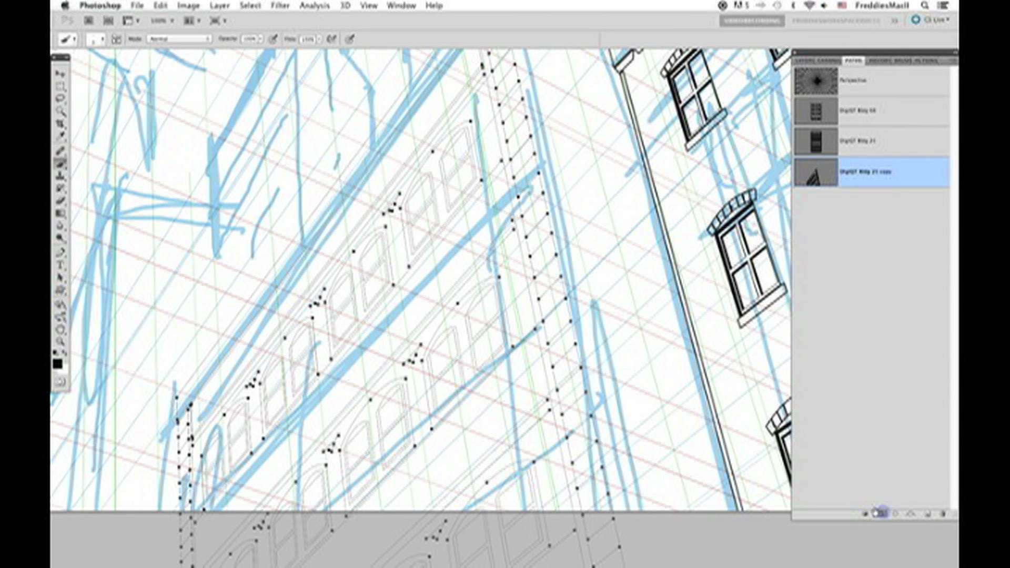
key("Return")
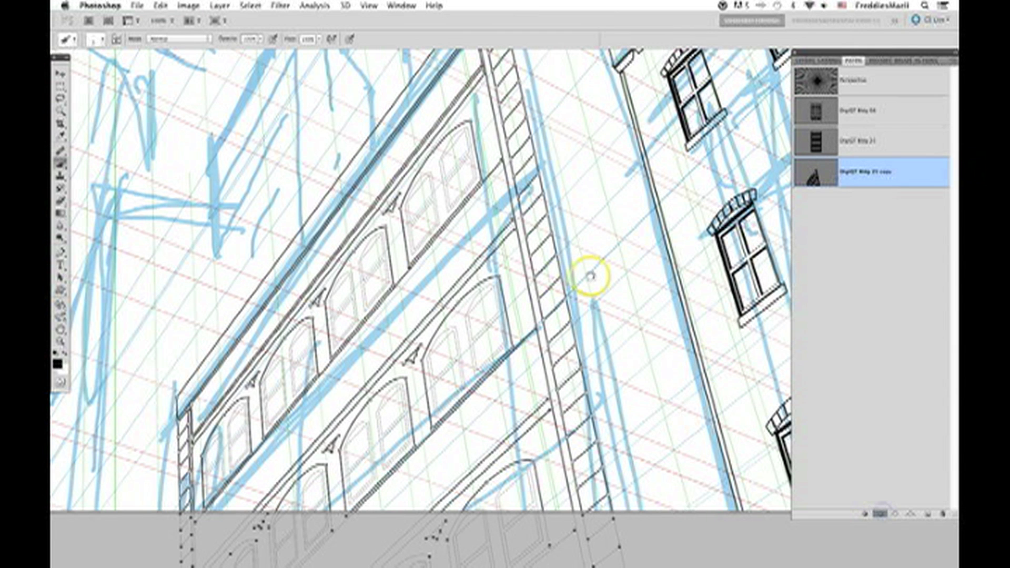
- Select the paired arched window openings of the left-face path and fill them with black
key("a")
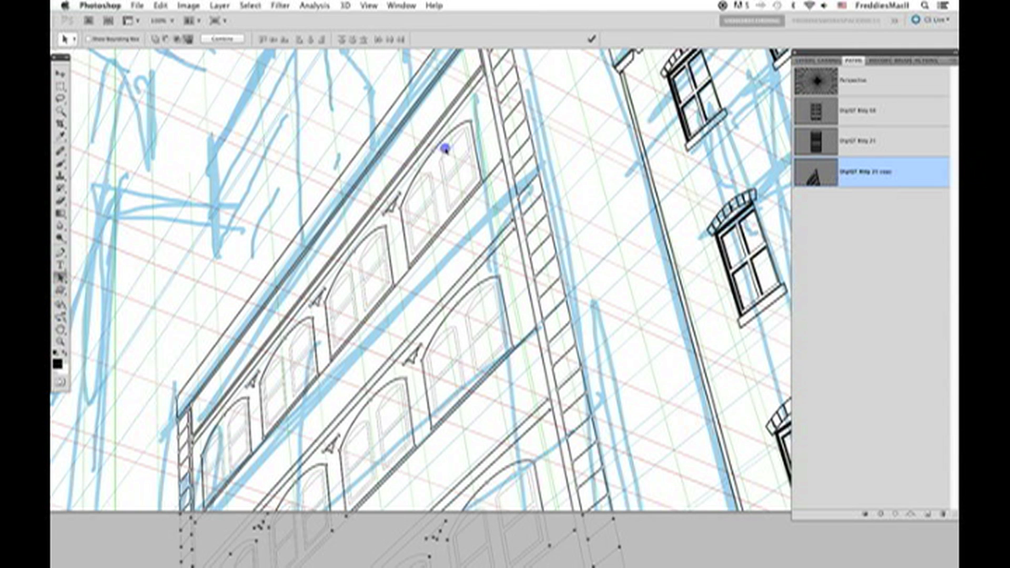
left_click(445, 150)
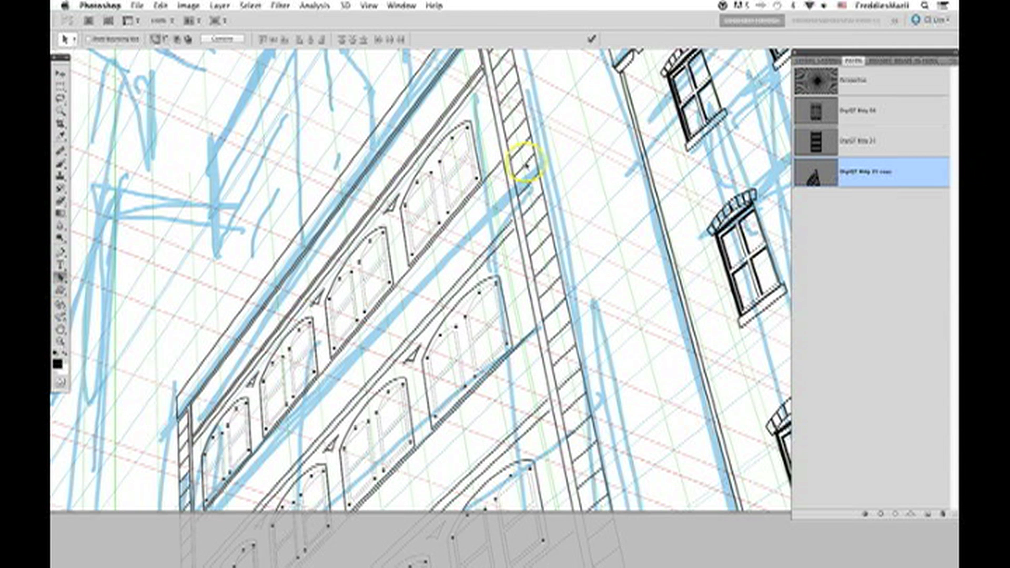
left_click(865, 514)
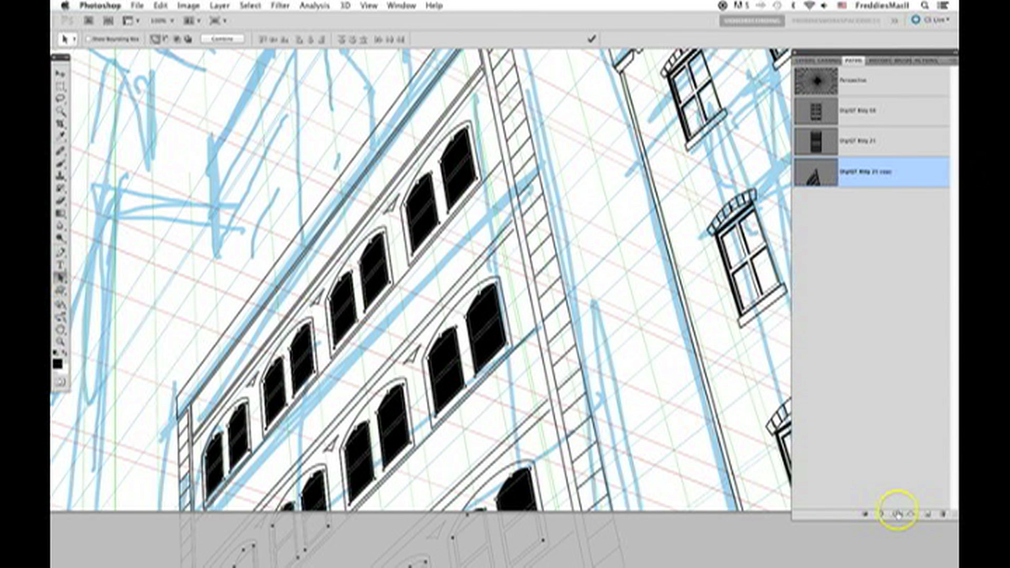
- Contract the selection loaded from the arched window openings and delete the black fill inside it
left_click(859, 259)
left_click(250, 5)
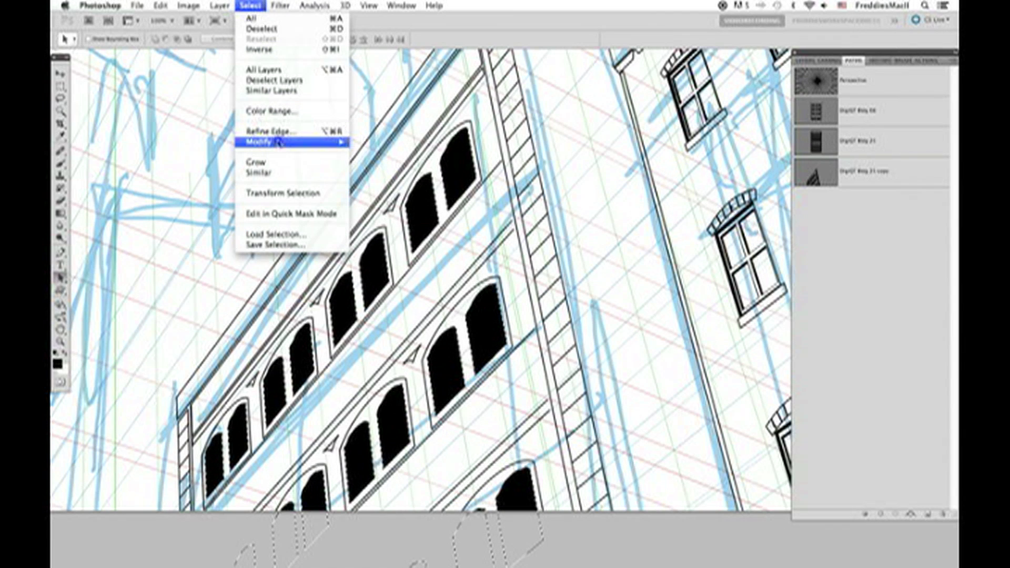
mouse_move(280, 142)
left_click(398, 173)
key("Return")
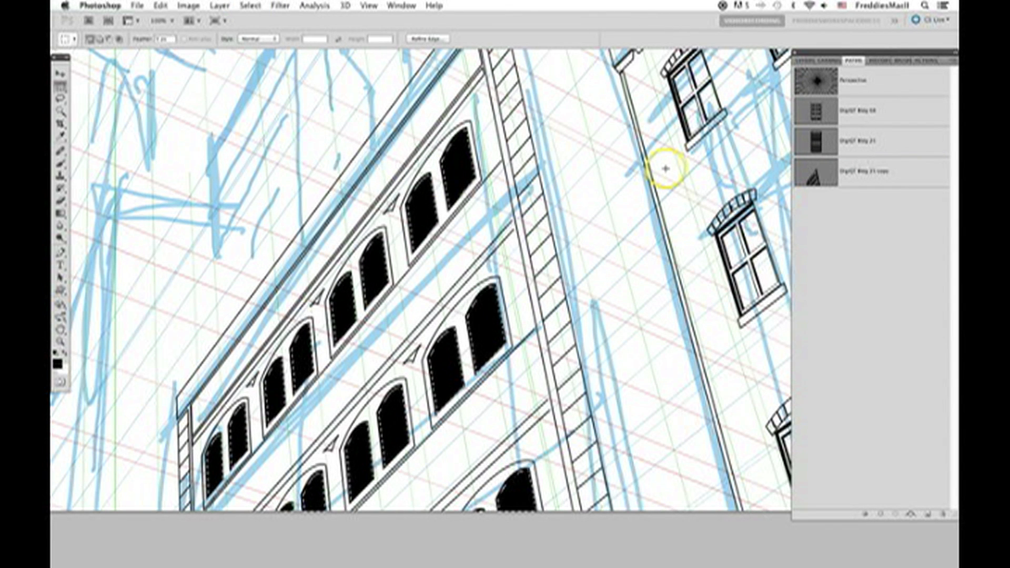
key("Delete")
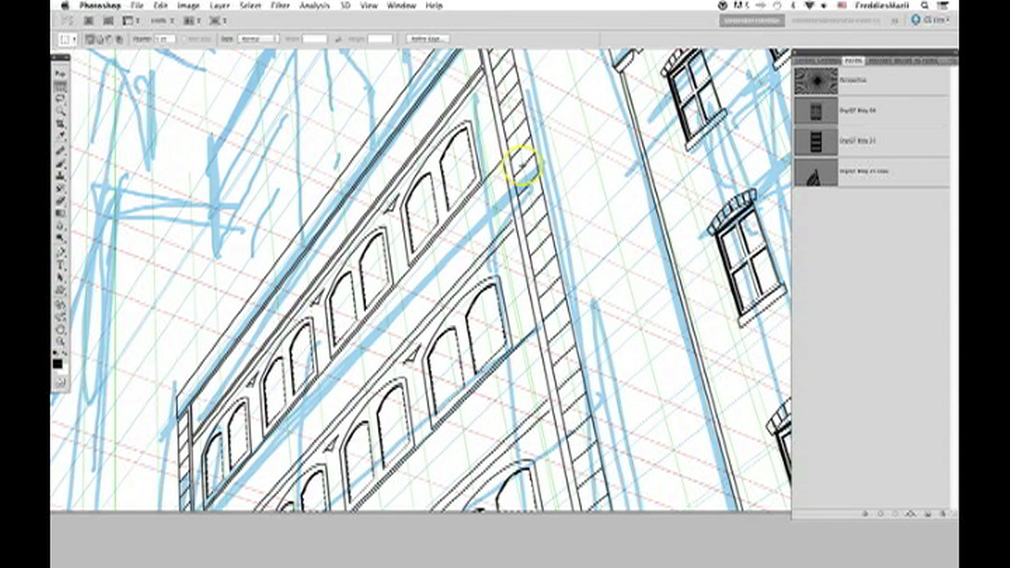
- Select the individual window-pane outlines of the left-face path and fill them with black
left_click(841, 173)
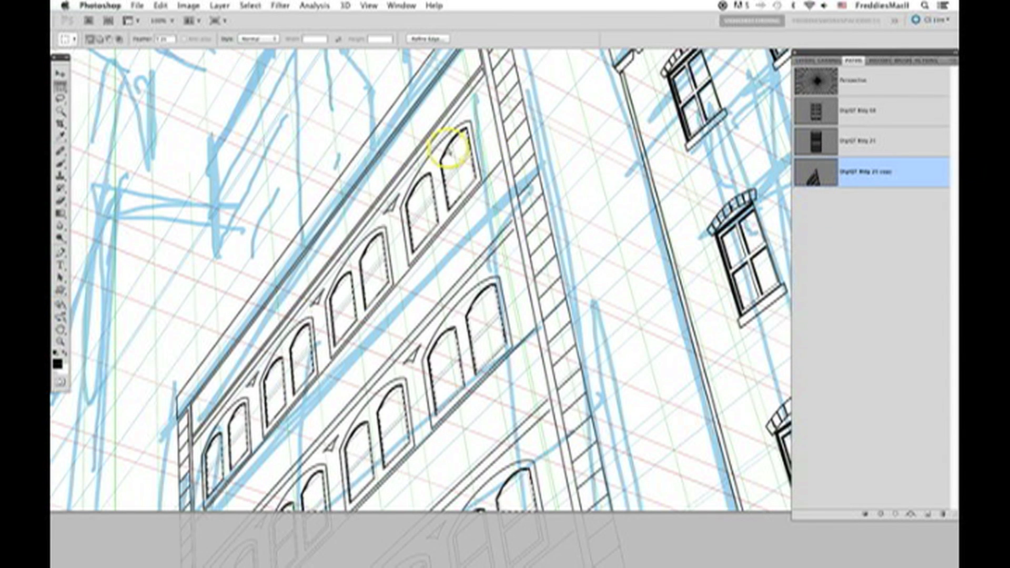
key("a")
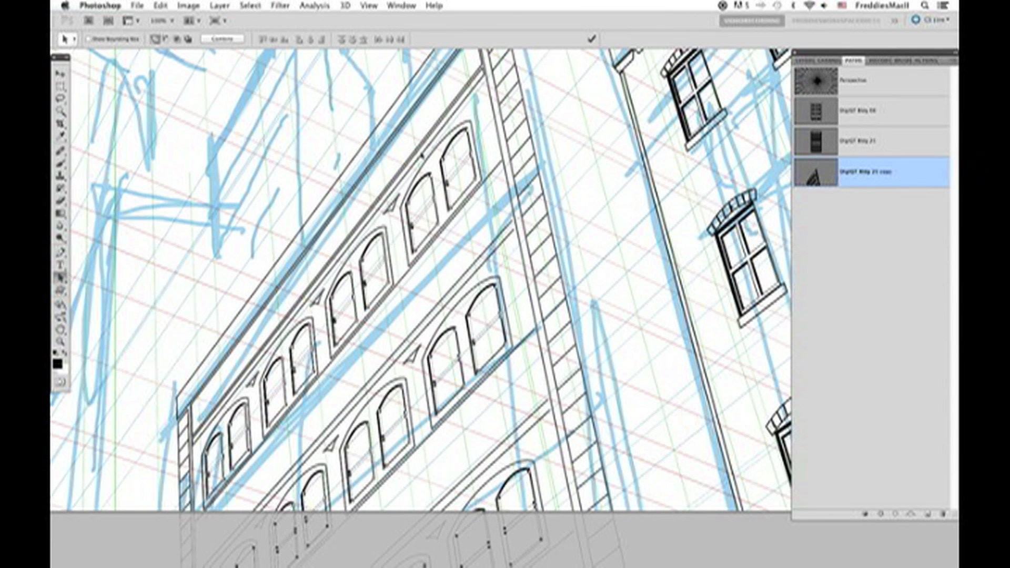
left_click(869, 518)
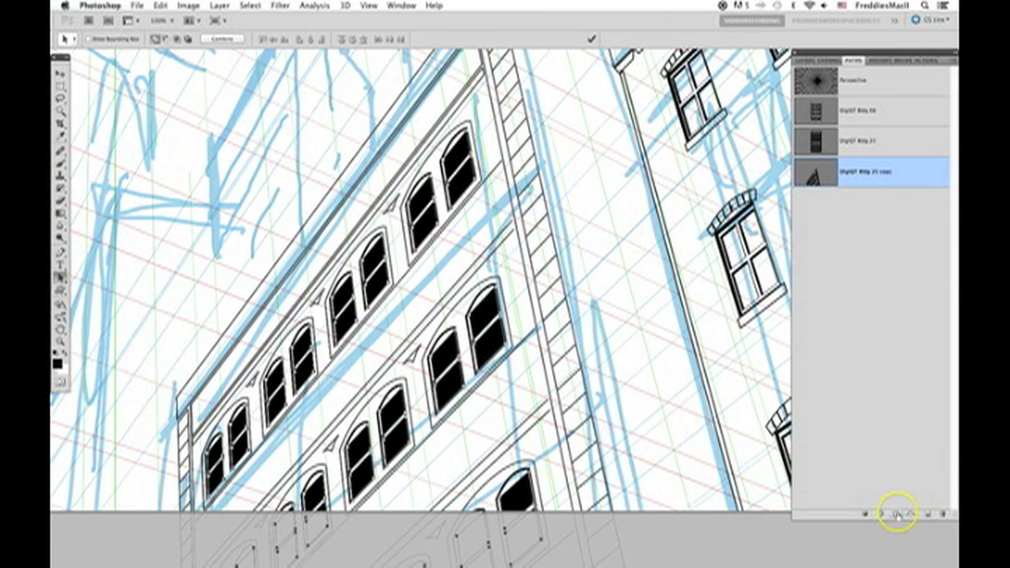
- Contract the selection loaded from the window panes, delete the black fill inside it and clear the selection
left_click(823, 228)
left_click(250, 5)
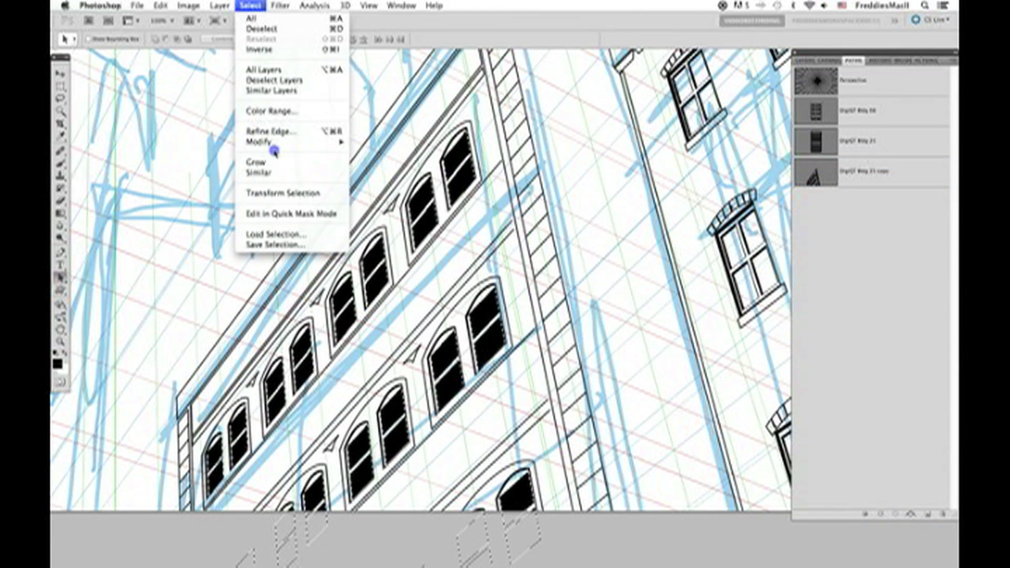
mouse_move(273, 143)
left_click(368, 174)
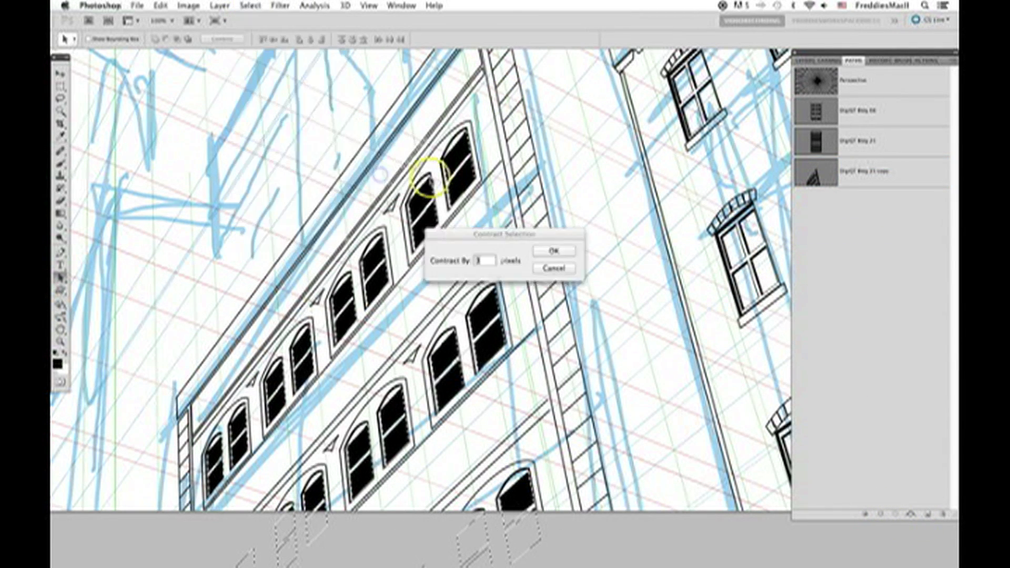
left_click(547, 267)
key("m")
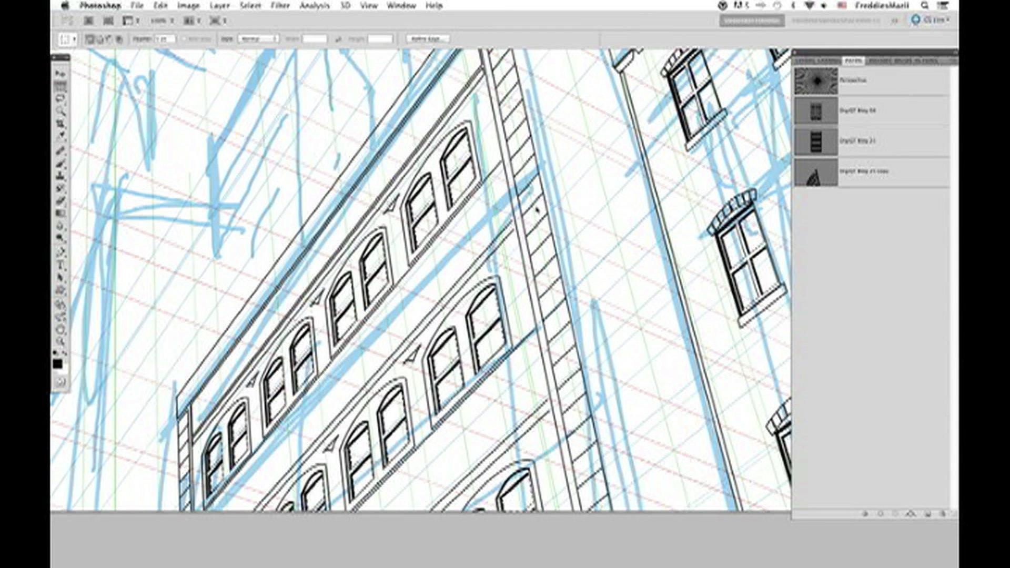
key("super+d")
left_click(547, 220)
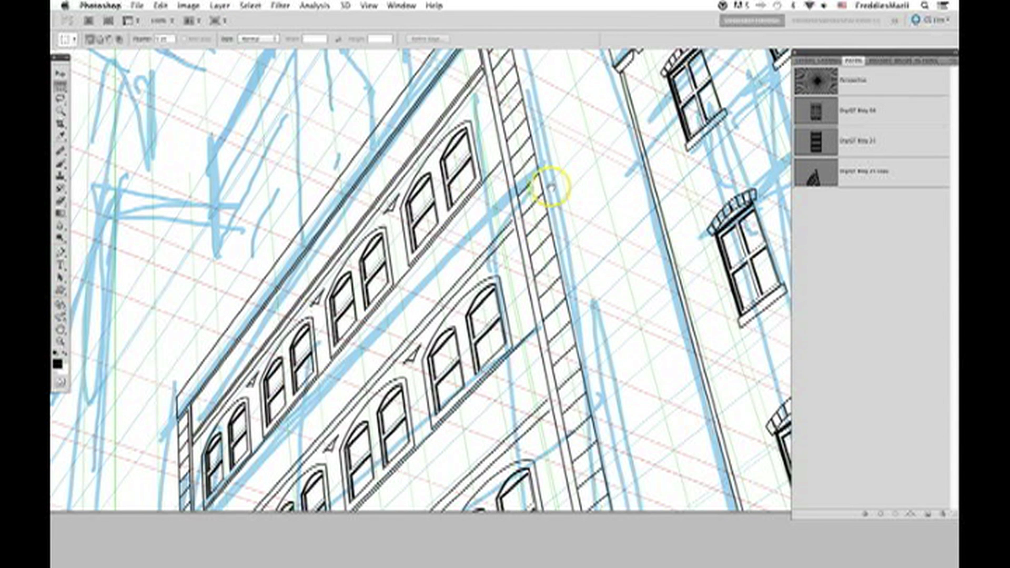
- Duplicate the original DigiQT Bldg 25 path again and move the copy with Free Transform toward the corner building's right face
left_click_drag(542, 205, 492, 298)
left_click_drag(863, 141, 927, 514)
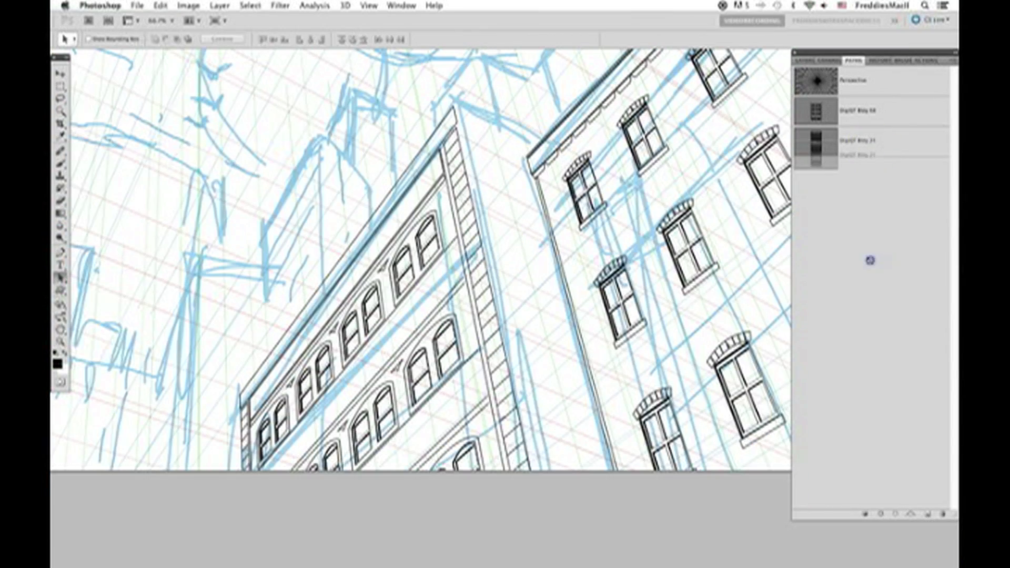
left_click_drag(505, 149, 340, 382)
key("super+t")
left_click_drag(335, 271, 300, 175)
left_click_drag(310, 161, 427, 240)
key("super+minus")
- Distort the new path copy so its upper edge meets the inked corner and follows the right face's perspective
right_click(452, 210)
left_click(474, 266)
left_click_drag(472, 268, 414, 171)
left_click_drag(359, 386, 467, 501)
left_click_drag(465, 116, 445, 218)
left_click_drag(431, 144, 429, 245)
left_click_drag(448, 400, 396, 247)
left_click_drag(485, 454, 542, 536)
- Refine the lower corners of the right-face path to match the converging verticals and apply the transform
left_click_drag(307, 456, 314, 483)
key("super+minus")
left_click_drag(447, 424, 421, 455)
left_click_drag(354, 455, 380, 516)
left_click_drag(495, 467, 500, 514)
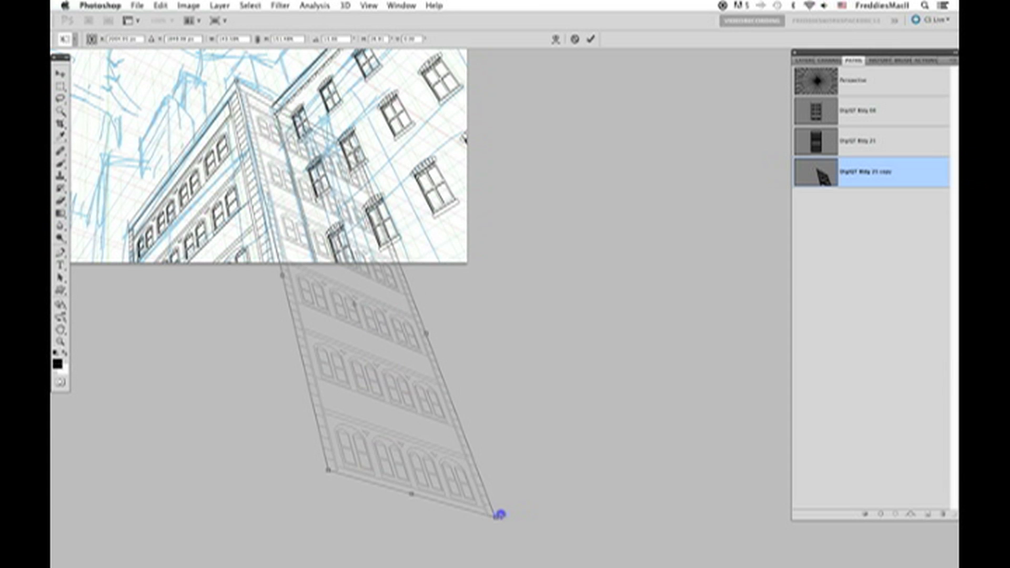
left_click_drag(311, 230, 327, 268)
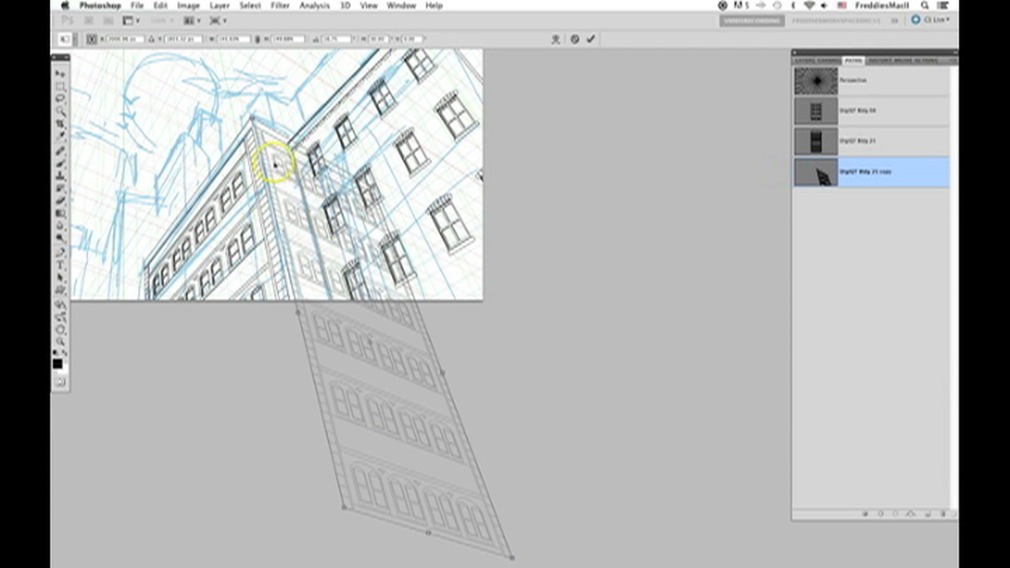
left_click_drag(279, 210, 338, 303)
key("Return")
- Select the wall, brick trim and window-surround outlines of the right-face path and stroke them in black
left_click(311, 224, "super")
left_click(310, 223, "super")
left_click(315, 225)
left_click(880, 513)
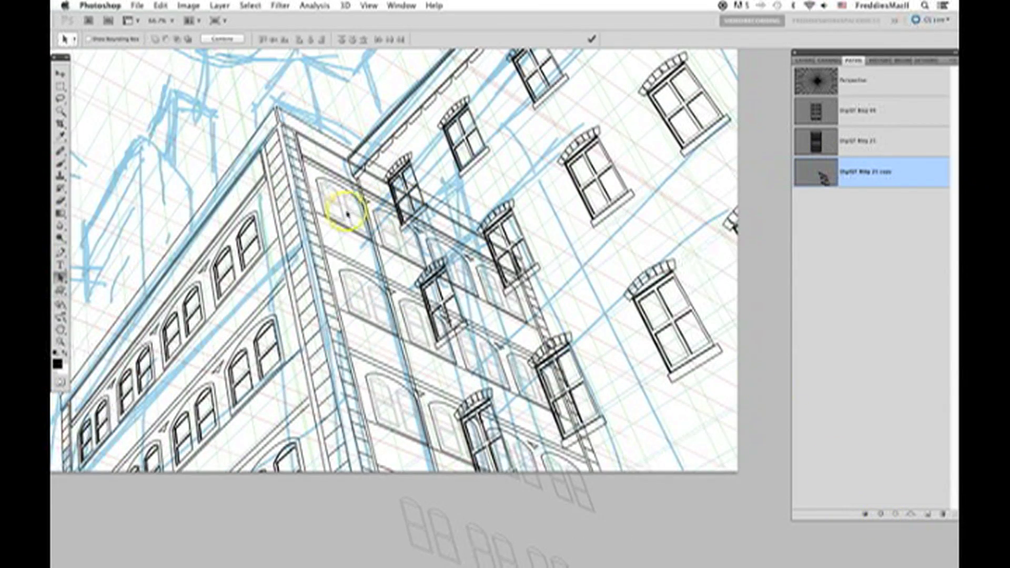
- Select the arched window shapes of the right-face path and fill them with black
left_click(331, 189)
left_click(336, 191, "super")
left_click(337, 191, "super")
left_click(865, 514)
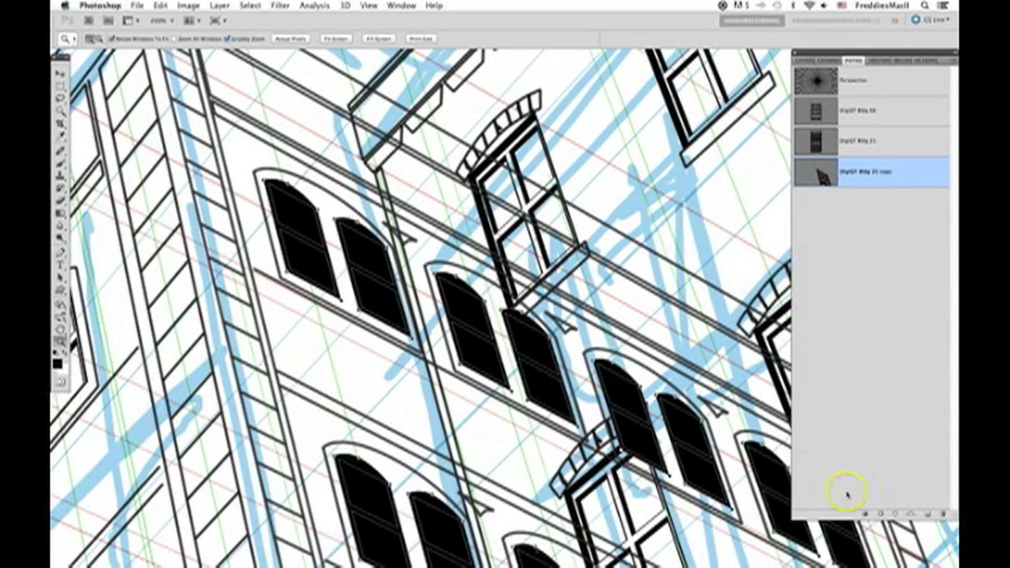
- Contract a selection of the black arched windows and delete the fill inside it to leave thick frame edges
left_click(250, 6)
mouse_move(316, 142)
left_click(379, 172)
key("Return")
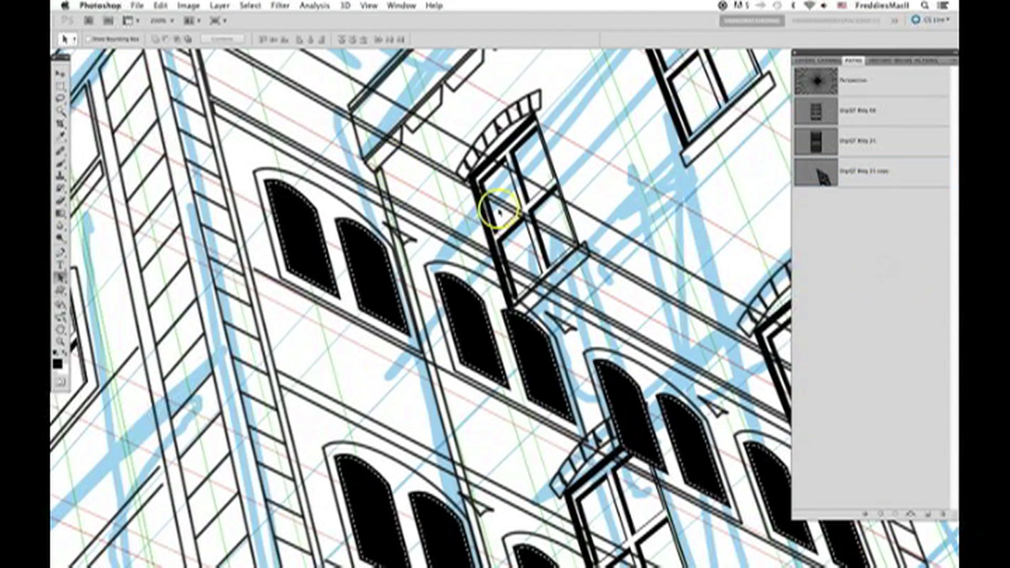
key("m")
key("Delete")
- Select the window-pane shapes of the right-face path and fill them with black
left_click(863, 176)
key("a")
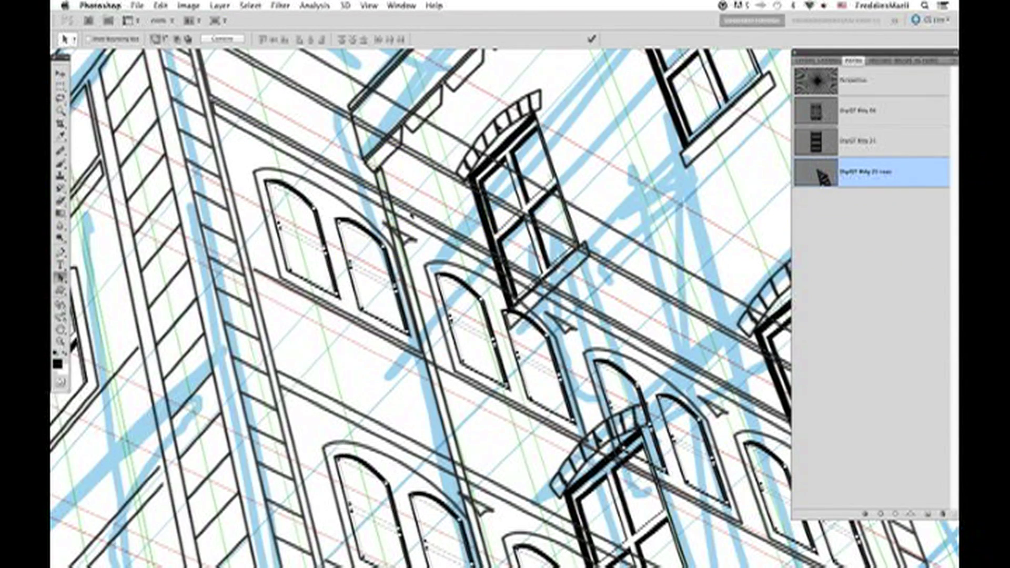
left_click(865, 514)
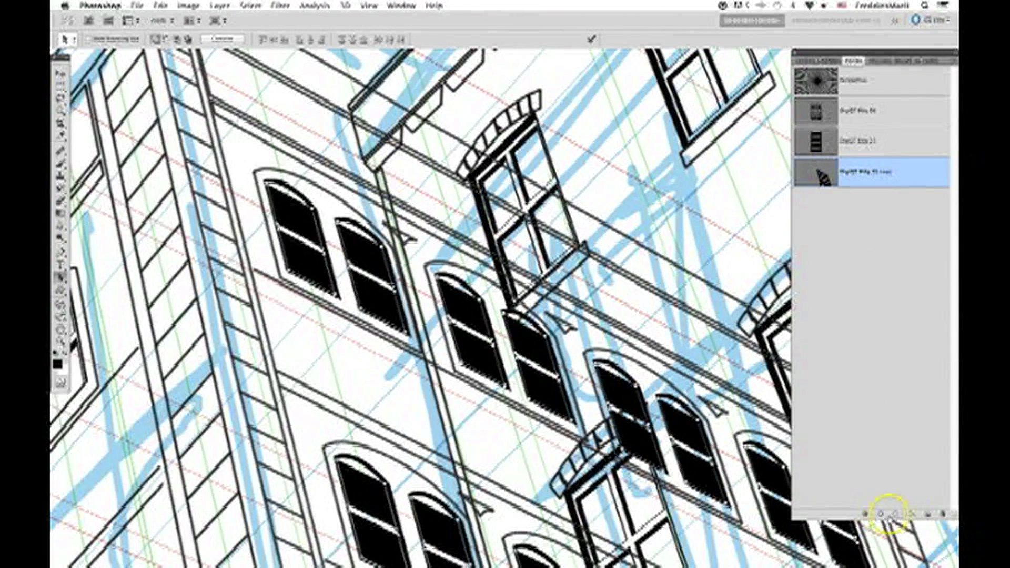
- Load the pane shapes as a selection, contract it and clear the black fill inside the panes
left_click(895, 515)
left_click(250, 5)
left_click(383, 179)
key("Return")
key("m")
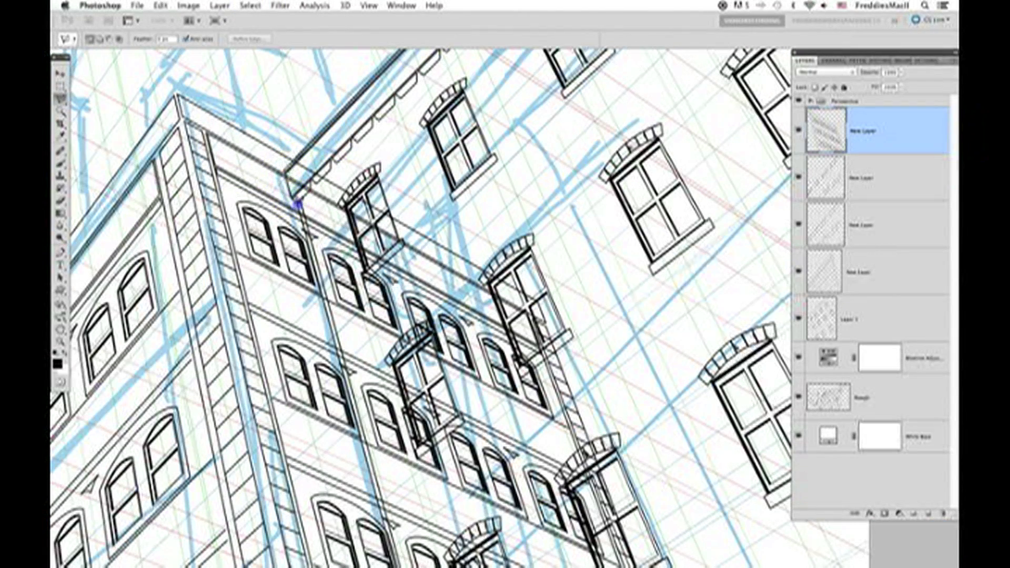
- Lasso the right-face linework overlapping the neighbouring building, delete it and deselect
left_click_drag(768, 552, 708, 226)
left_click(342, 291)
left_click(687, 309)
left_click_drag(632, 106, 684, 532)
left_click(579, 265)
double_click(363, 190)
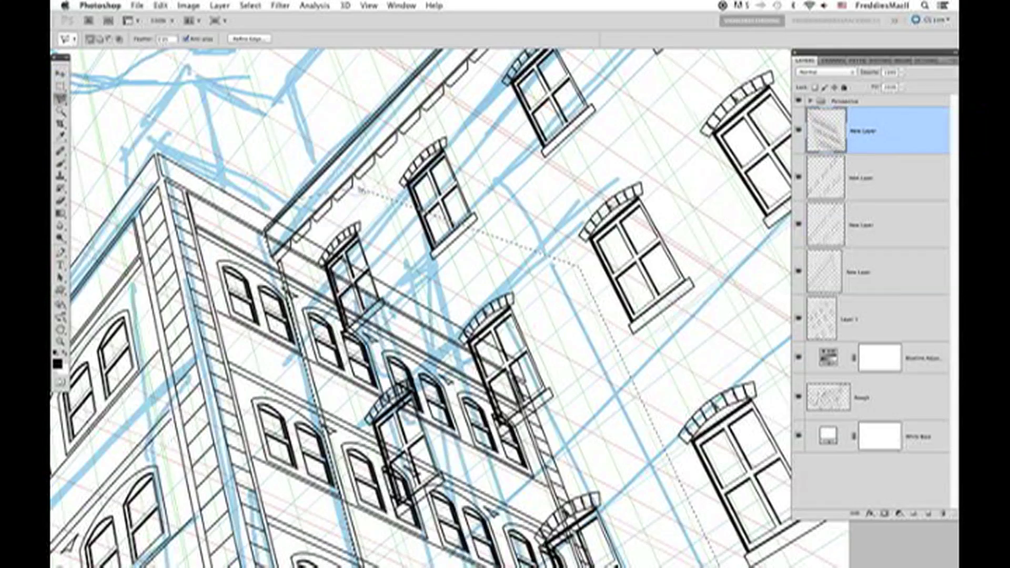
key("Delete")
key("super+d")
key("super+minus")
key("super+minus")
left_click_drag(390, 245, 392, 230)
left_click_drag(501, 213, 503, 255)
left_click(470, 251)
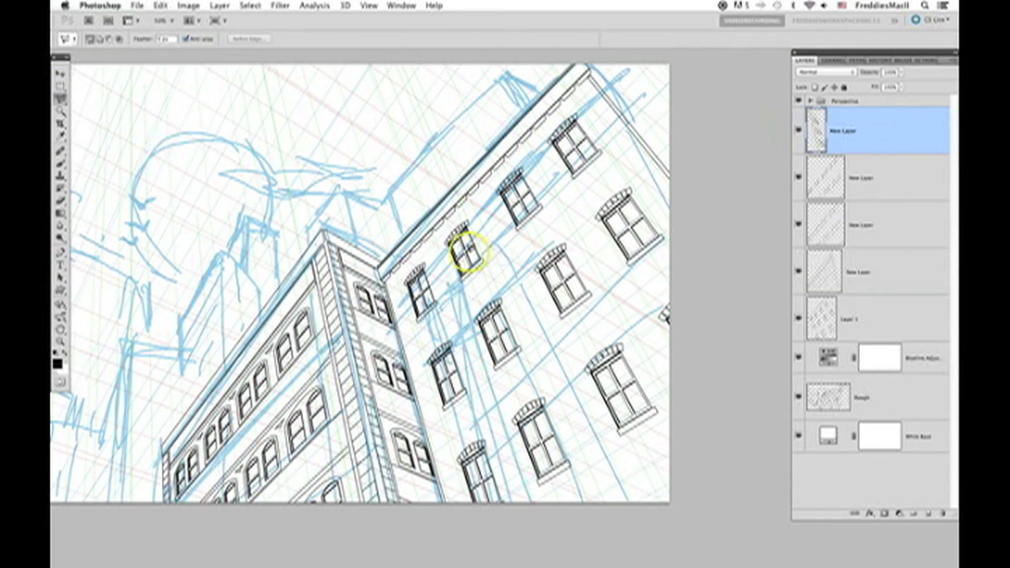
left_click_drag(468, 298, 472, 326)
left_click_drag(466, 288, 494, 274)
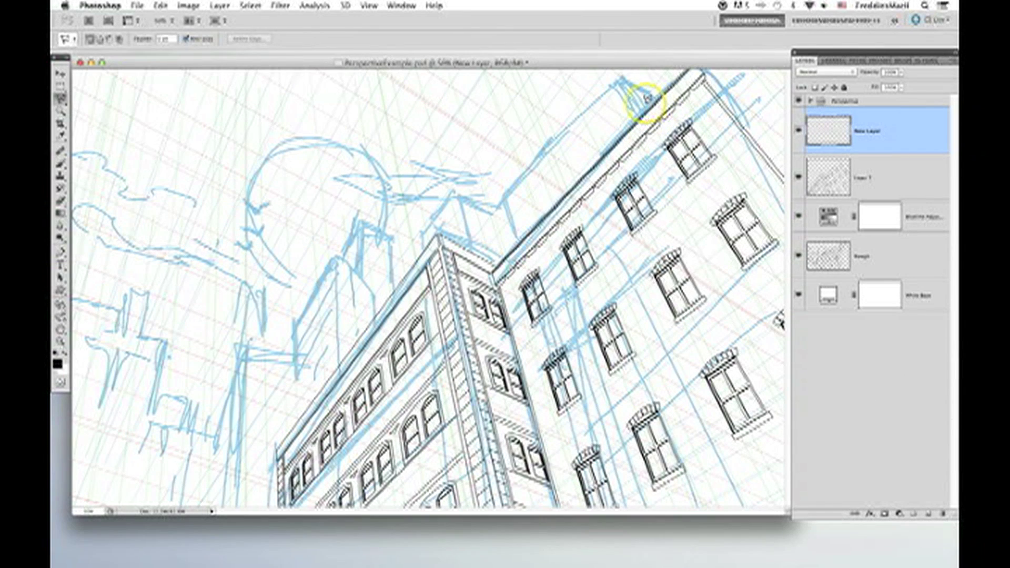
- Ink the edges of the background building behind the neighbouring roofline with straight black brush lines on the new layer
left_click(642, 108)
left_click(619, 68)
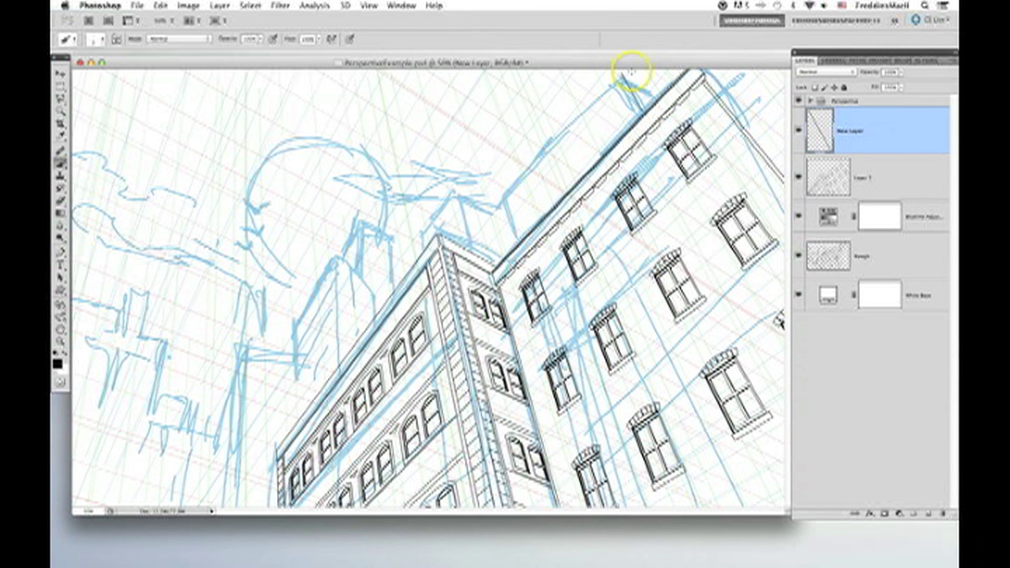
left_click(505, 211, "shift")
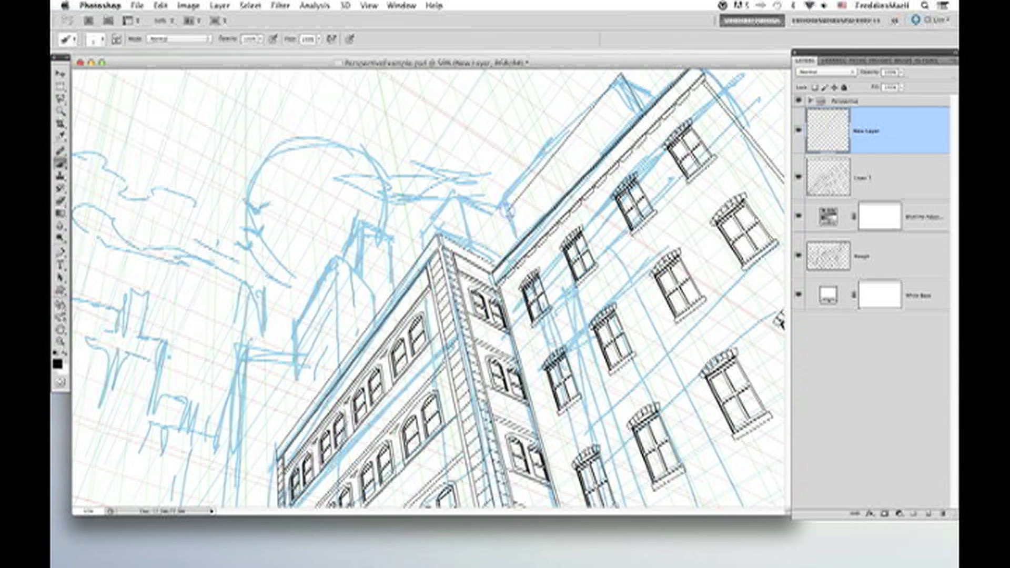
left_click(638, 67)
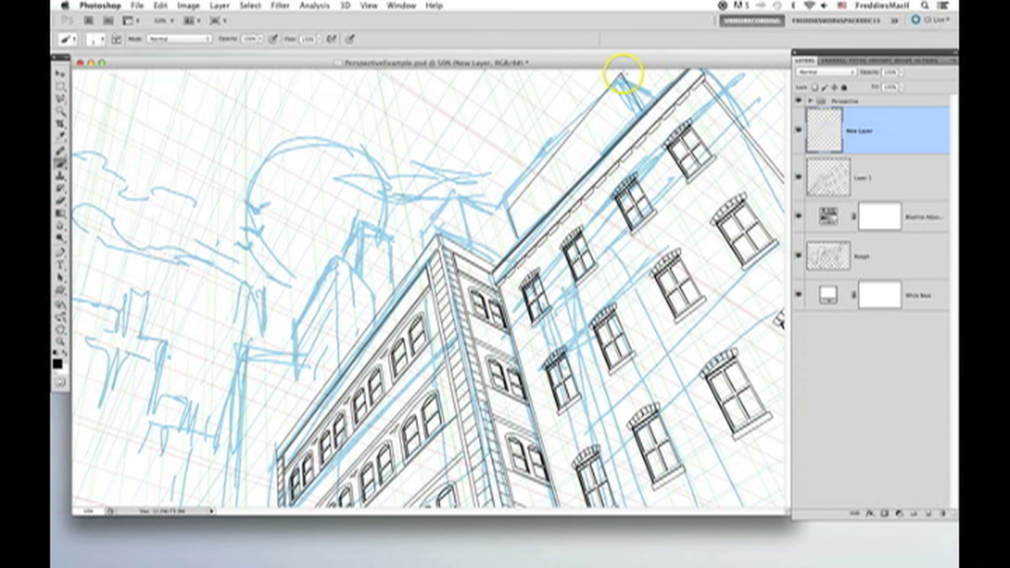
left_click(658, 93, "shift")
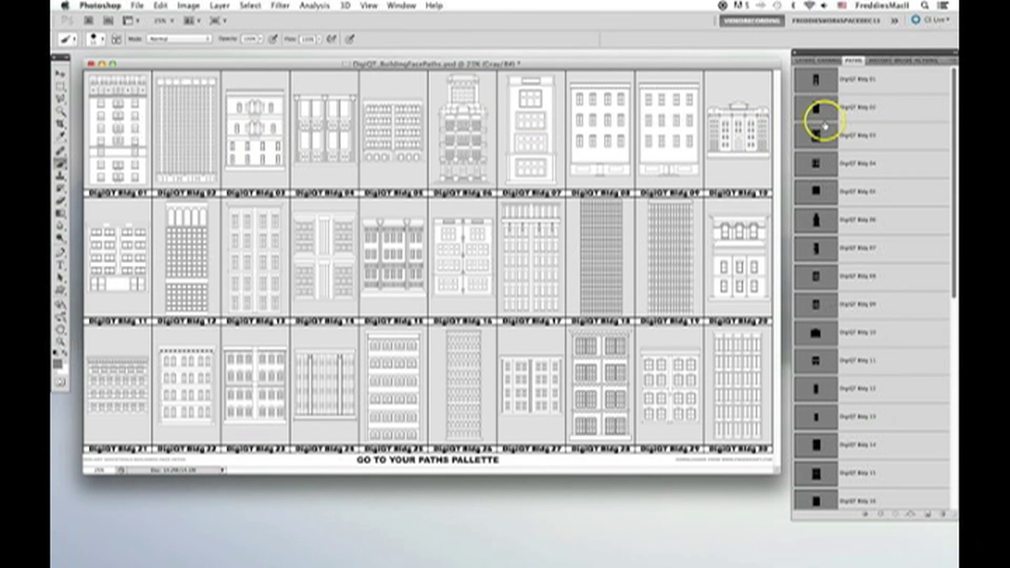
- Display the DigiQT Bldg 01 and DigiQT Bldg 02 paths in DigiQT_BuildingFacePaths.psd and select their window and trim groups
left_click(842, 73)
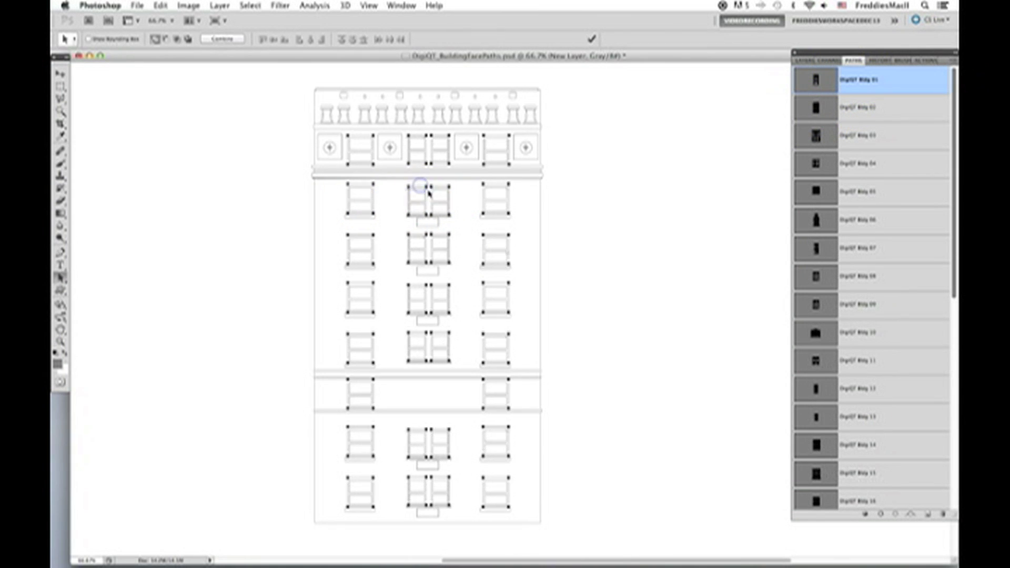
left_click(522, 136)
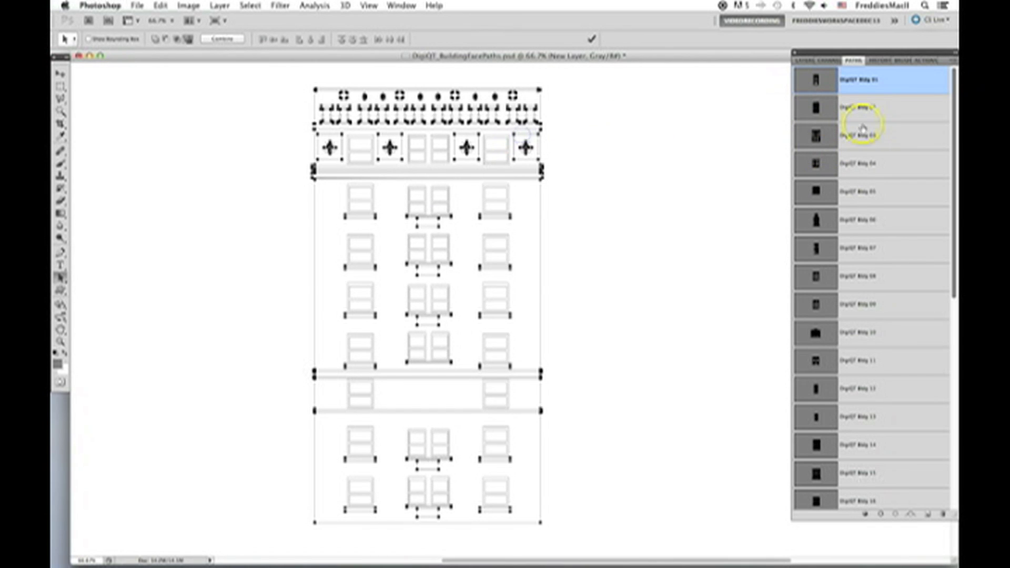
left_click(869, 111)
left_click(432, 183)
left_click(421, 194)
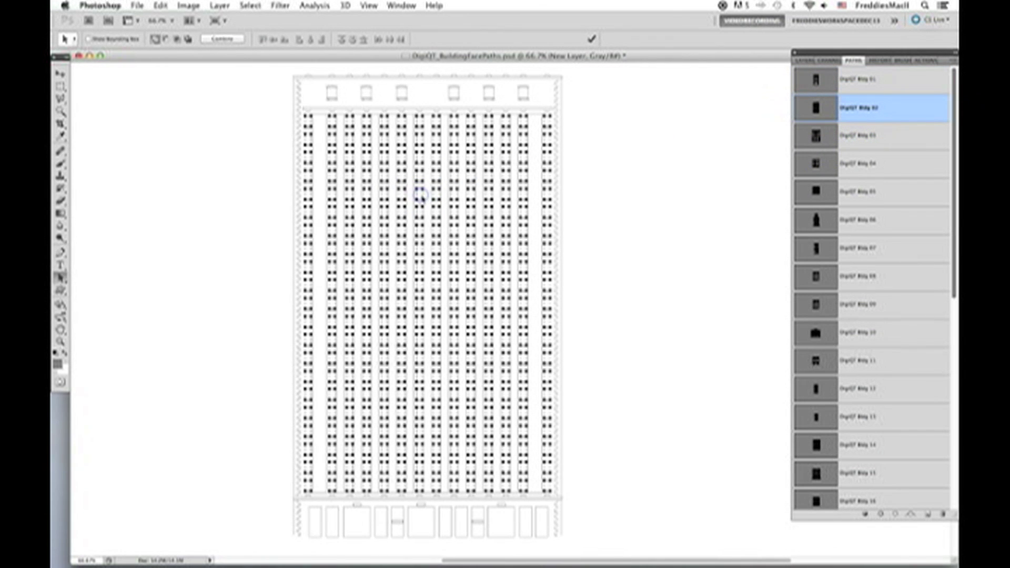
left_click(412, 76)
left_click(412, 76)
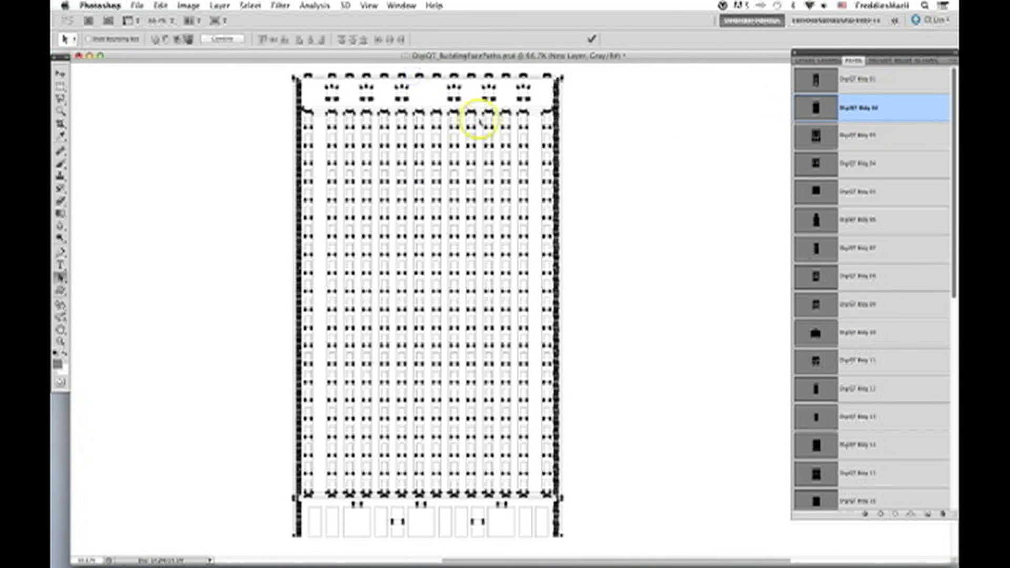
- Display the DigiQT Bldg 03 path and select its pane and window-frame groups to examine how they are built
left_click(821, 139)
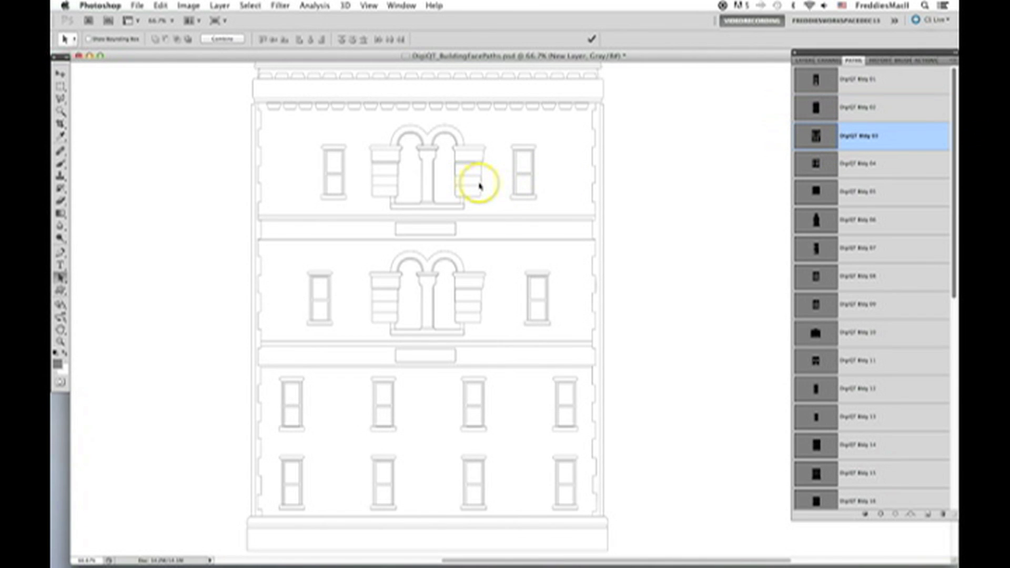
left_click(480, 181)
left_click(334, 170)
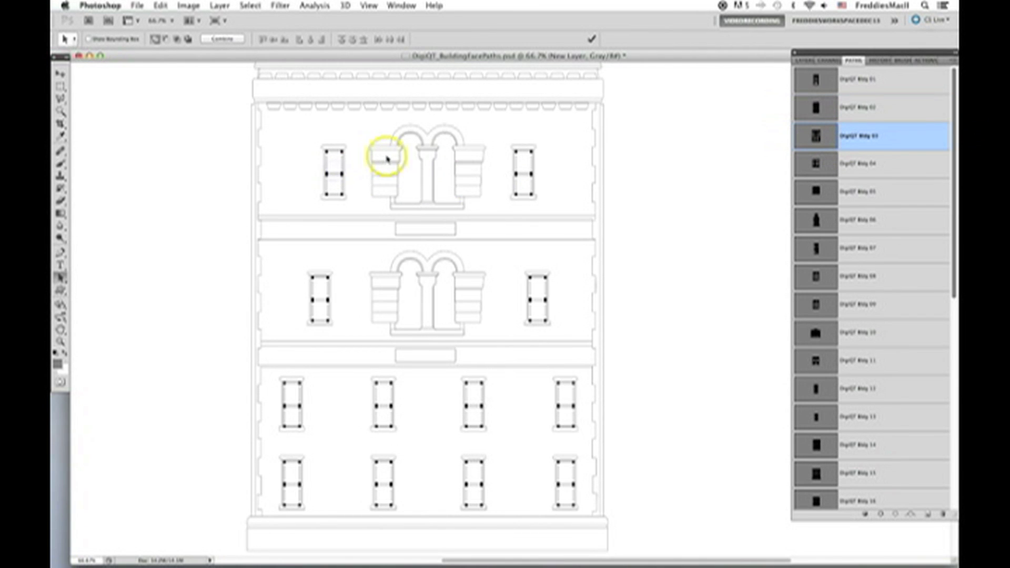
left_click(406, 162)
left_click(516, 166)
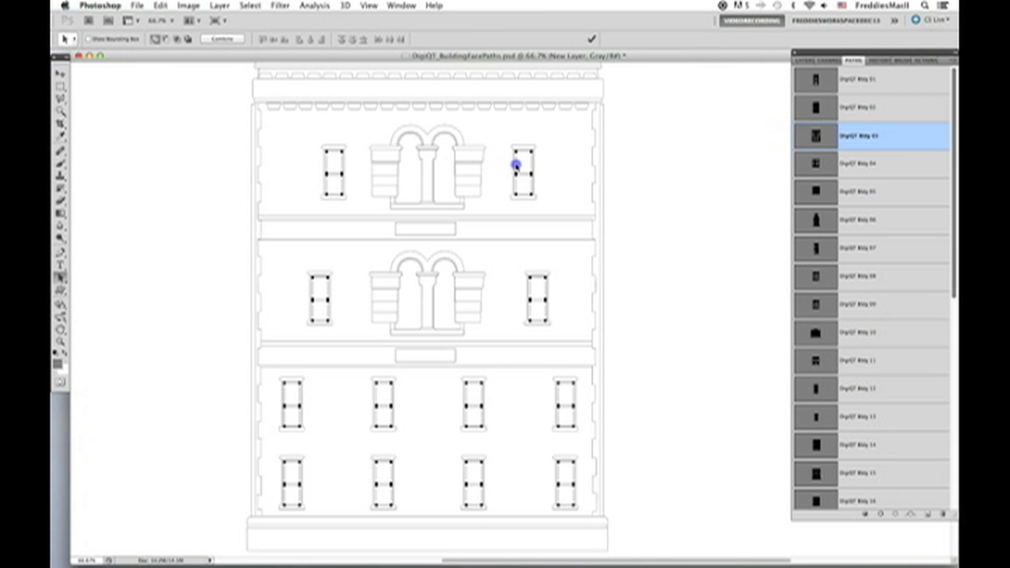
left_click(514, 157)
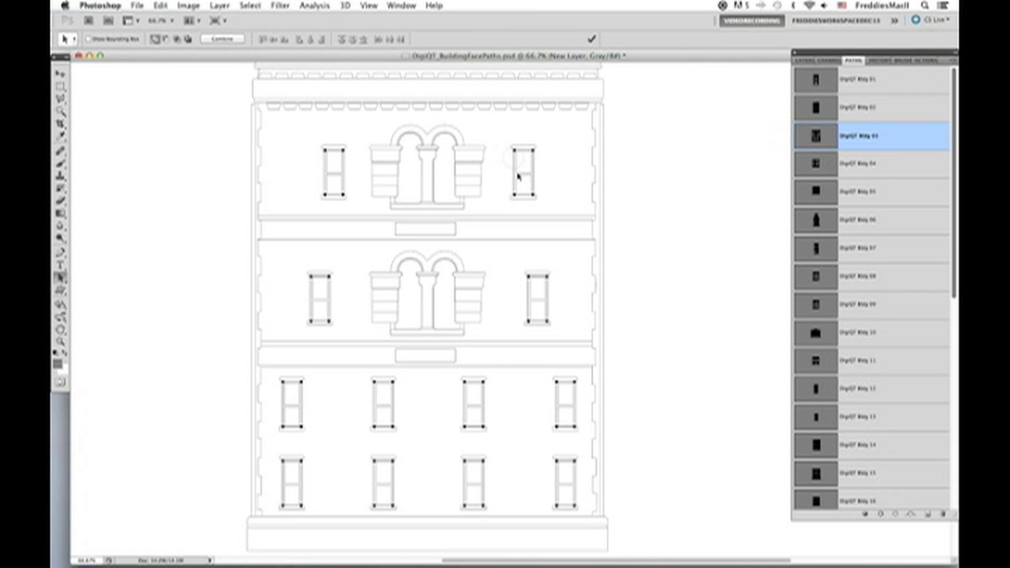
- Examine the DigiQT Bldg 04 and DigiQT Bldg 12 paths, selecting the trim and window groups of Bldg 12
left_click(857, 163)
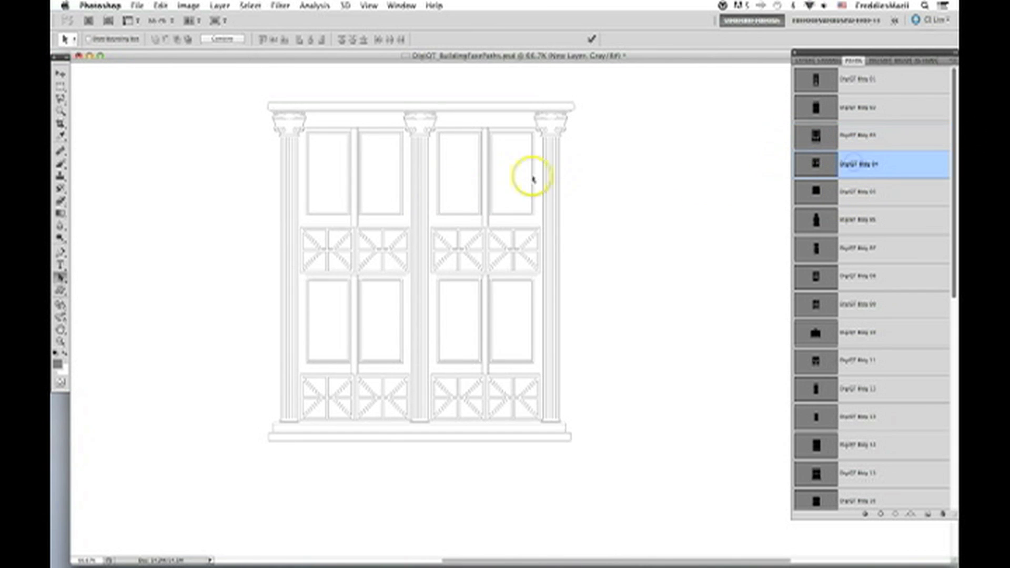
left_click(400, 180)
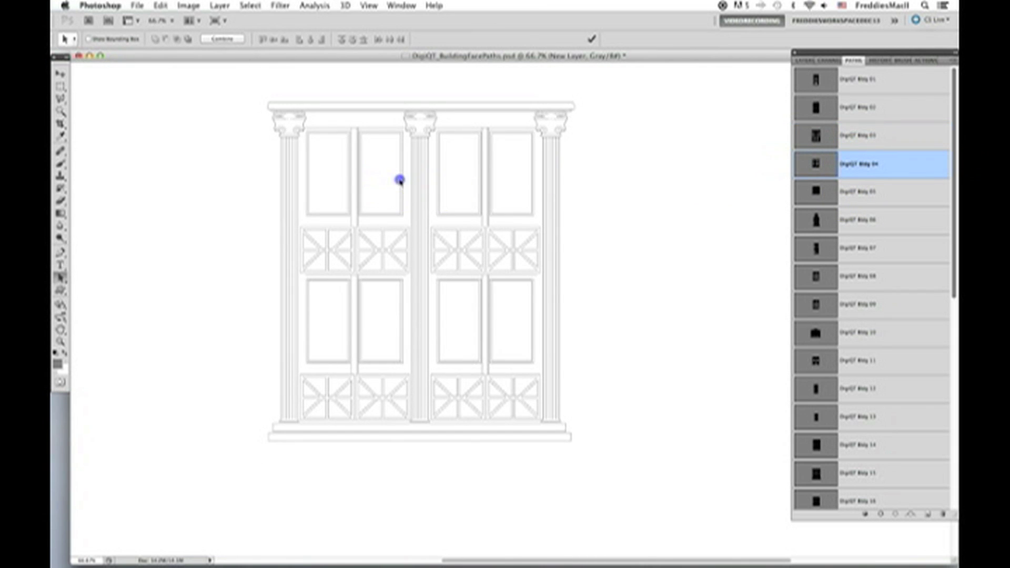
left_click(356, 131)
left_click(858, 389)
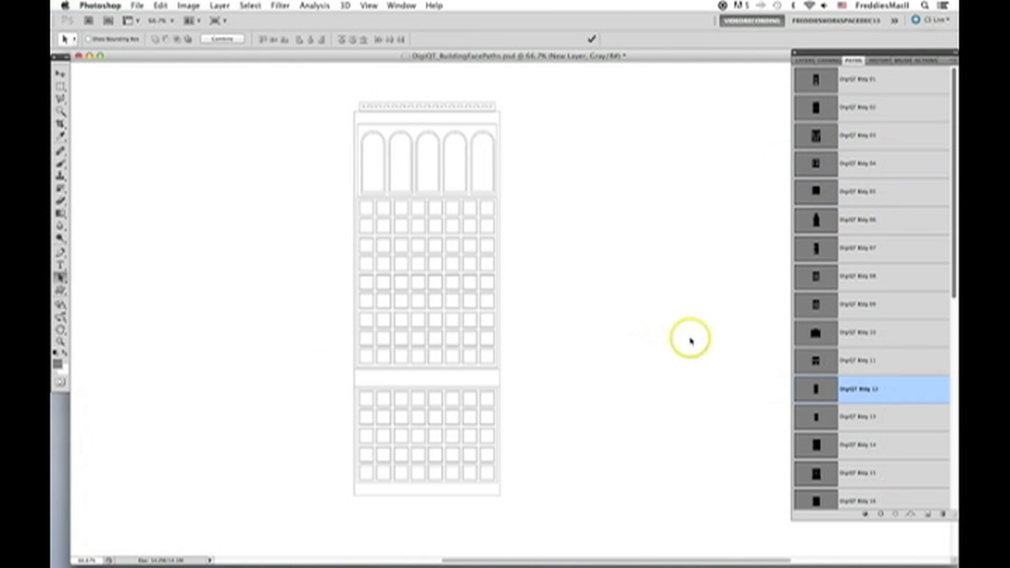
left_click(445, 259)
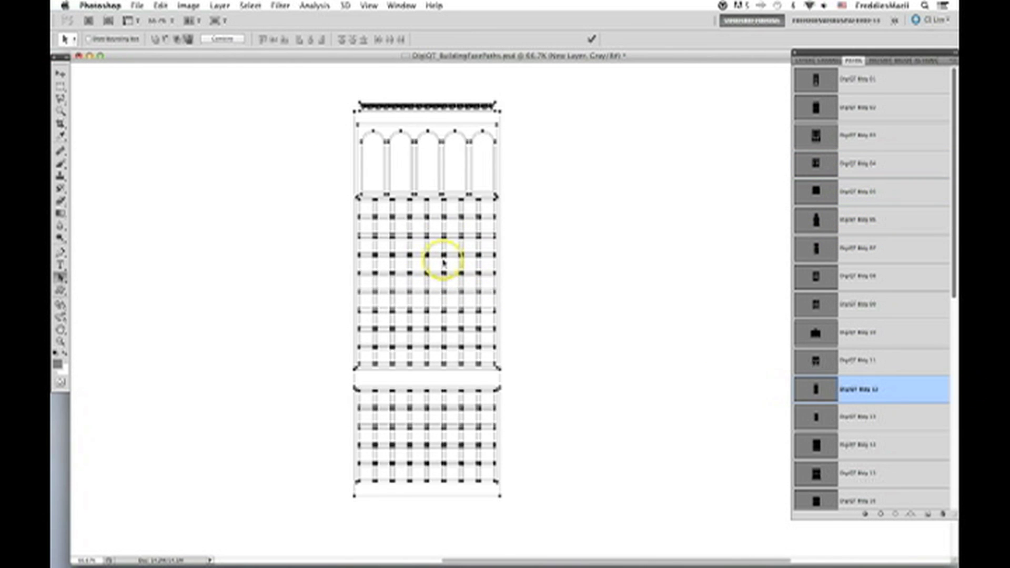
left_click(402, 138)
left_click(425, 207)
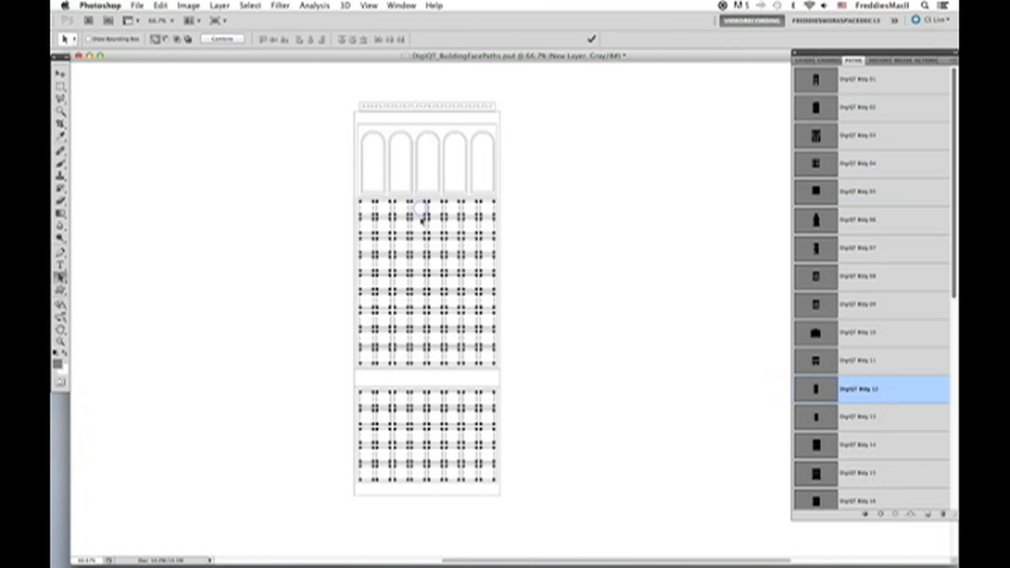